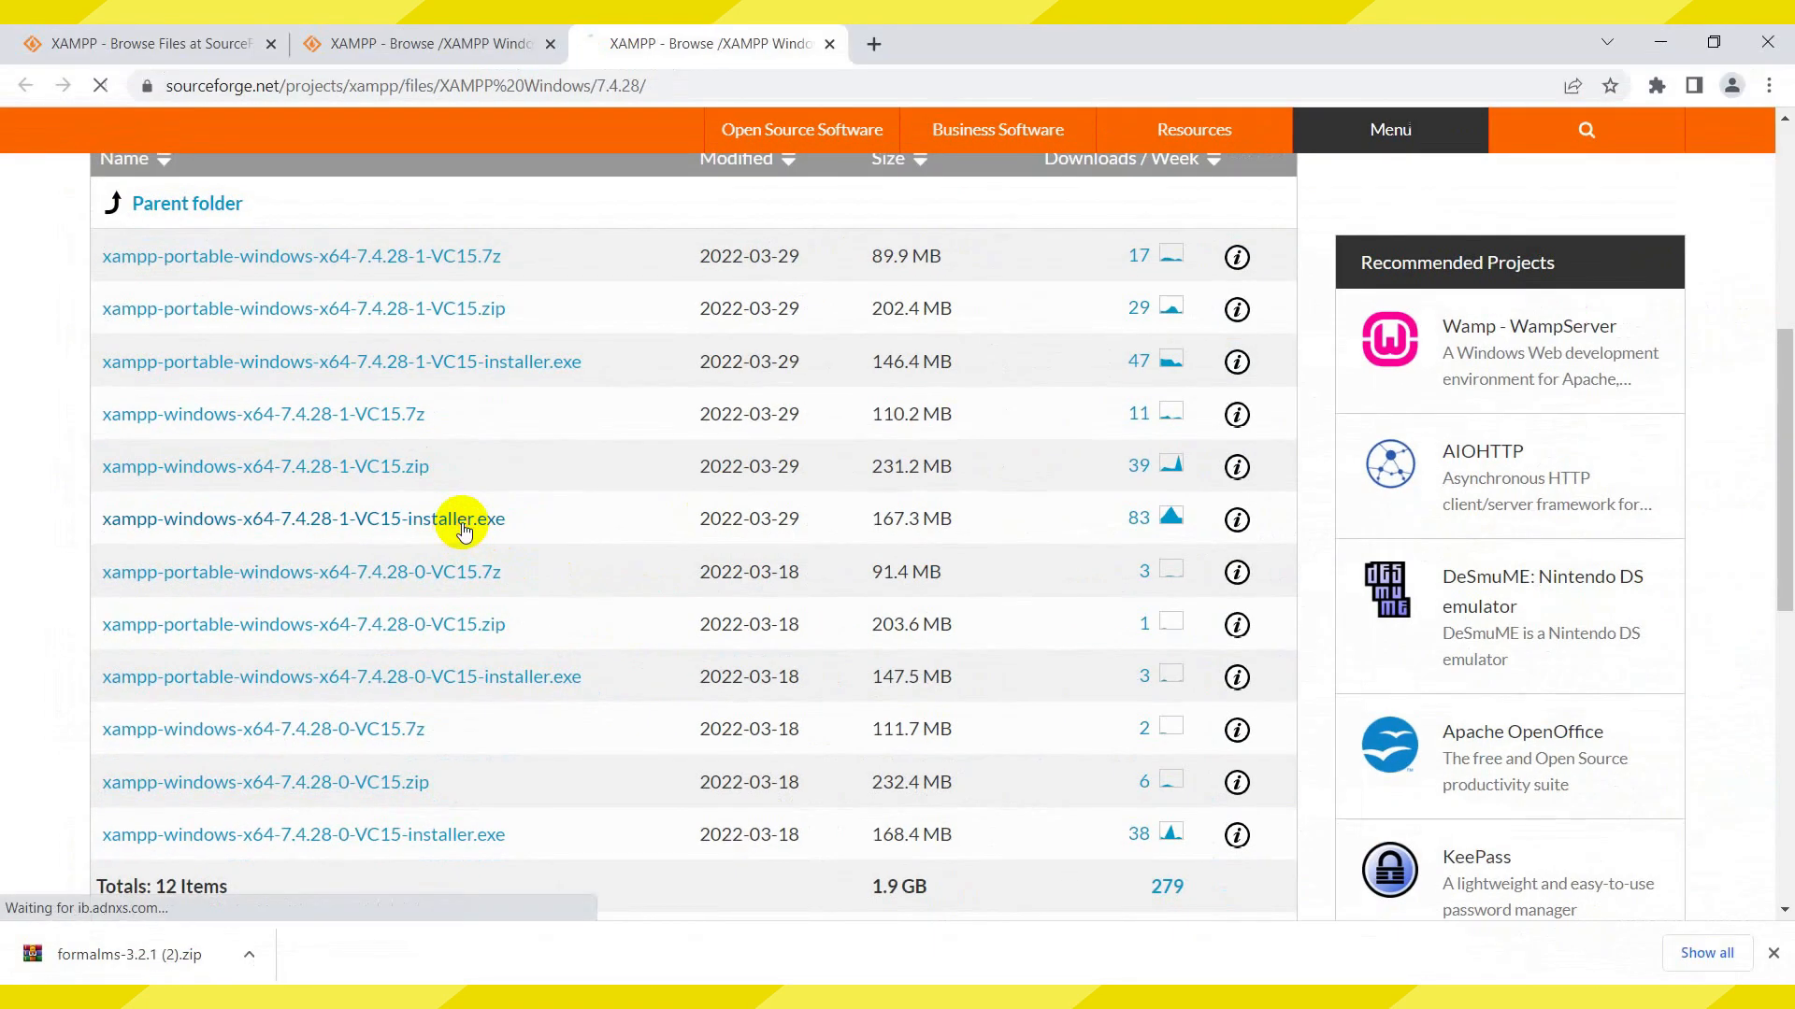
Download the xampp-windows-x64-7.4.28-1-VC15 installer from SourceForge and launch it from Explorer
left_click(771, 477)
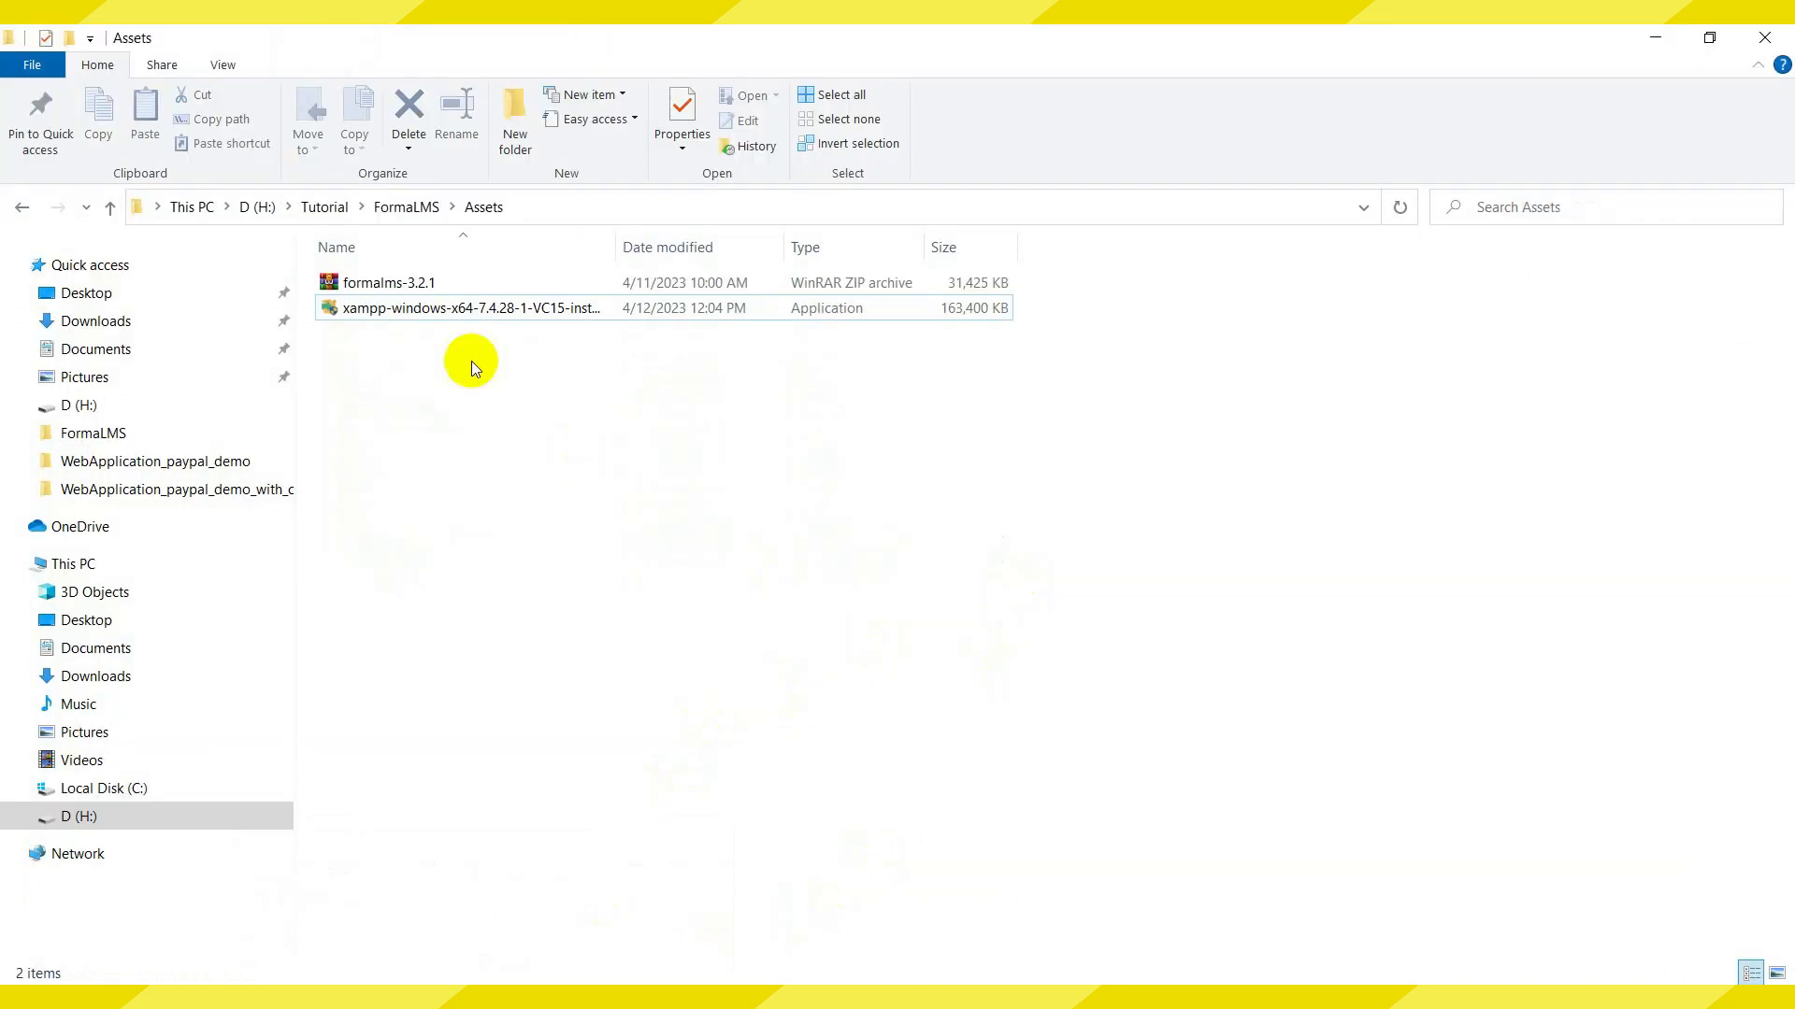
right_click(422, 305)
left_click(486, 313)
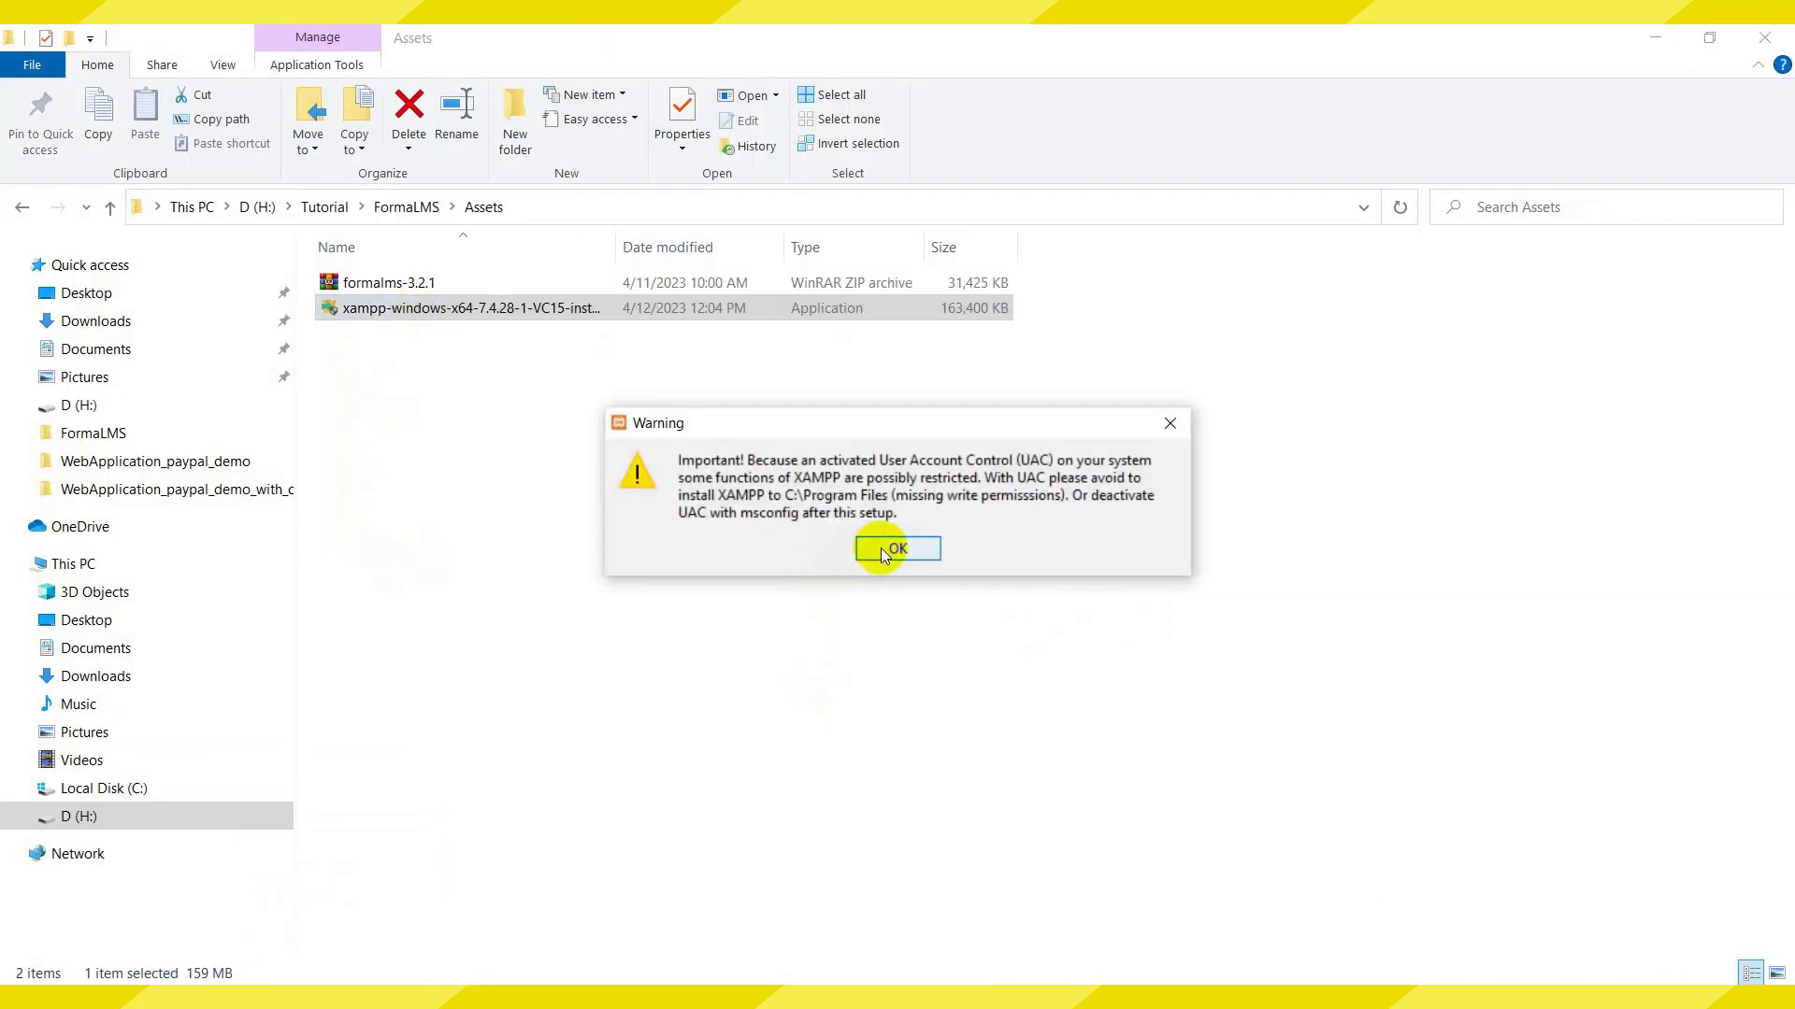
Dismiss the UAC warning and accept default components, C:\xampp folder, language and Bitnami pages
left_click(885, 555)
left_click(1035, 751)
left_click(1035, 751)
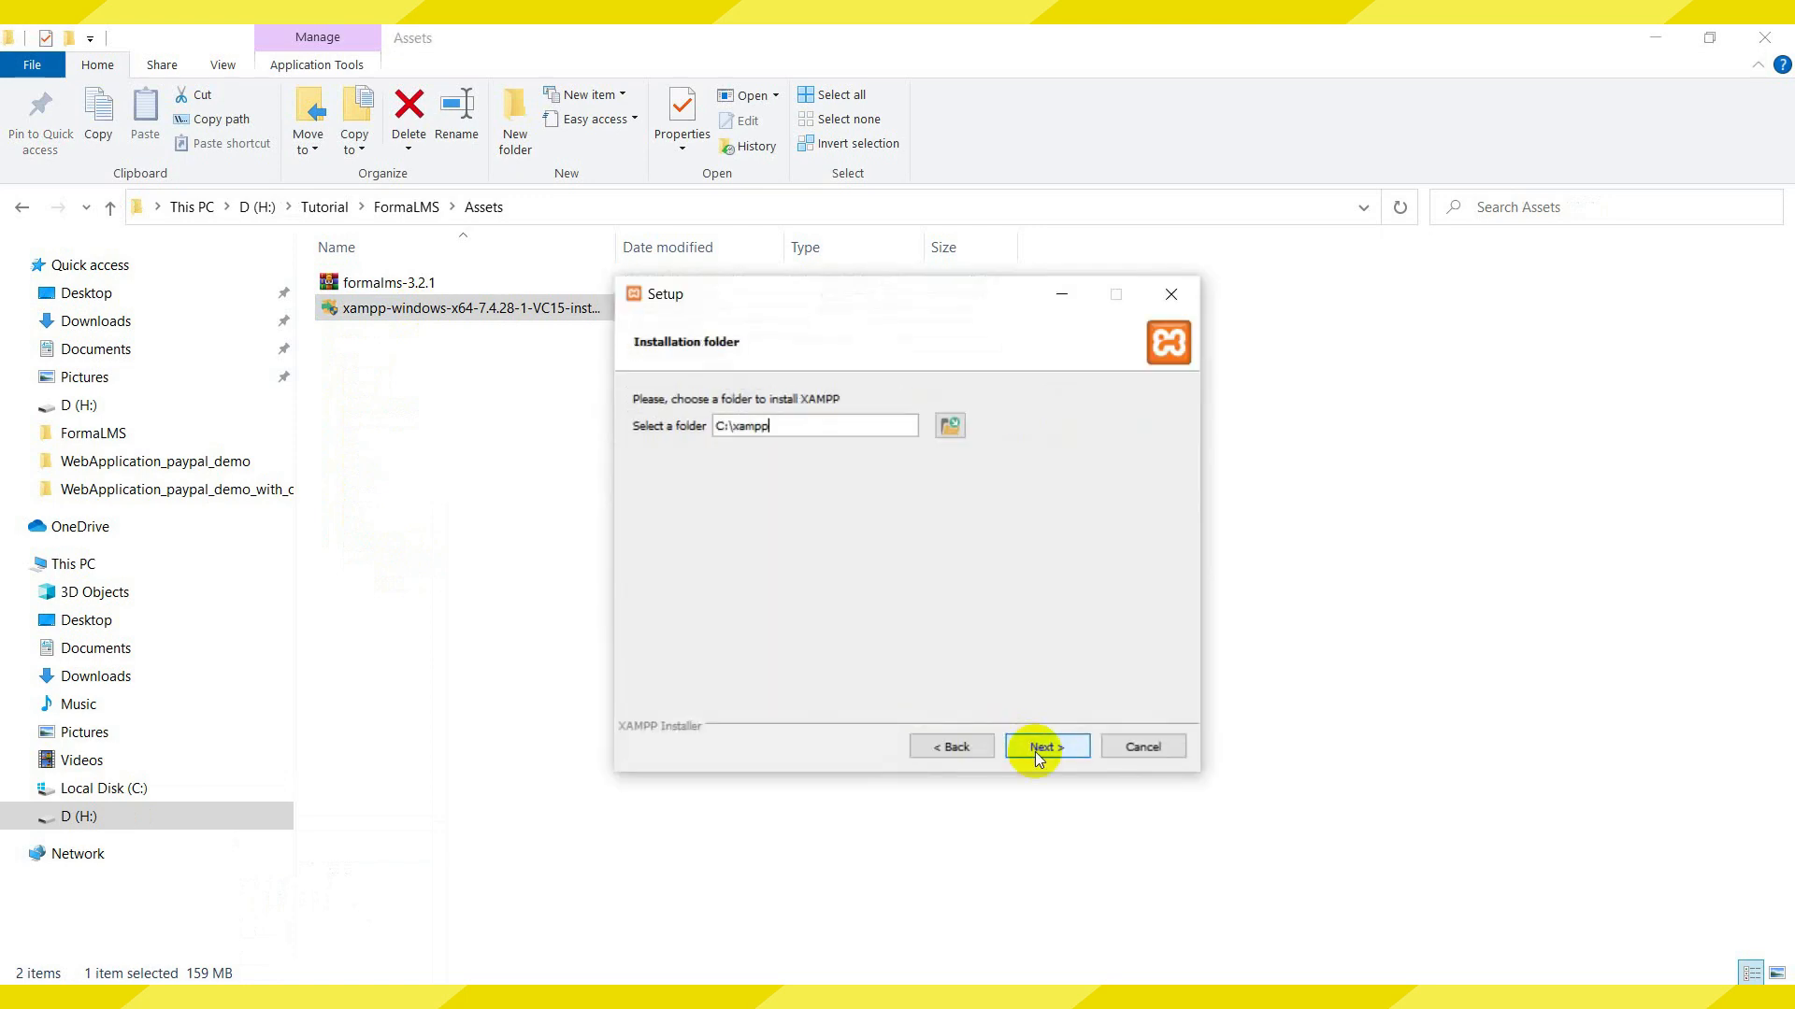
left_click(1047, 748)
left_click(1046, 748)
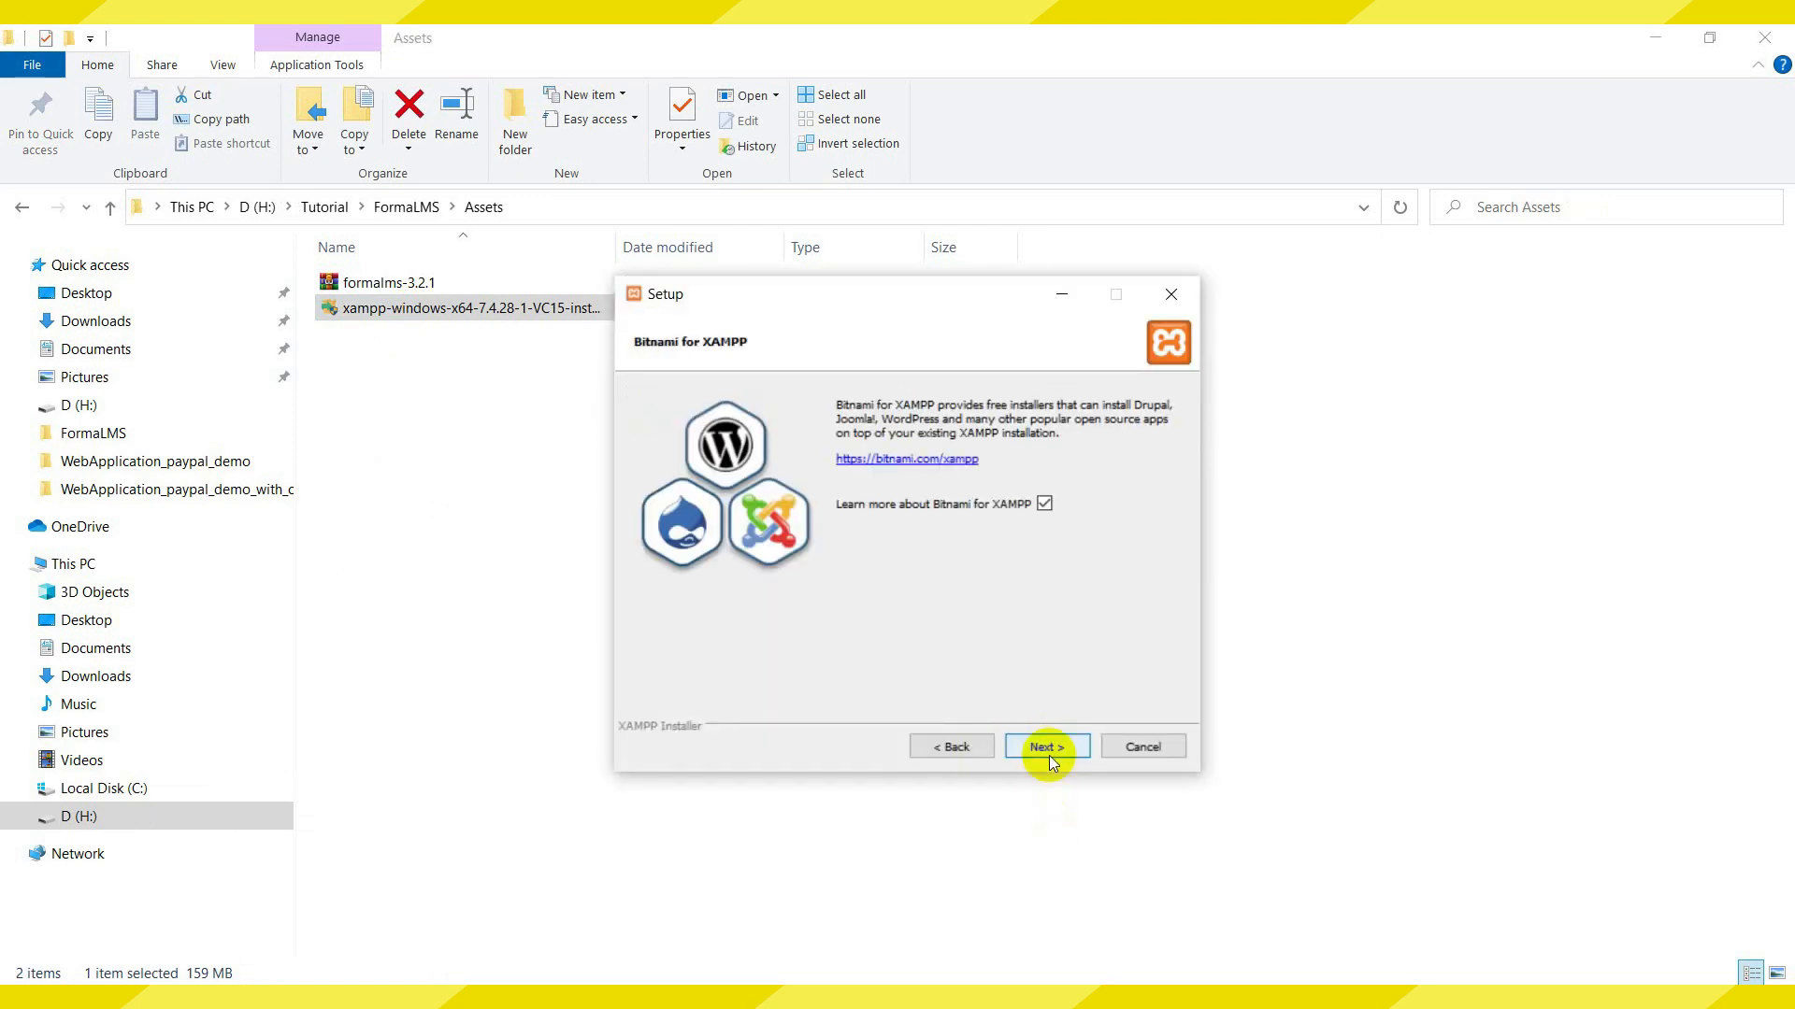
left_click(1049, 753)
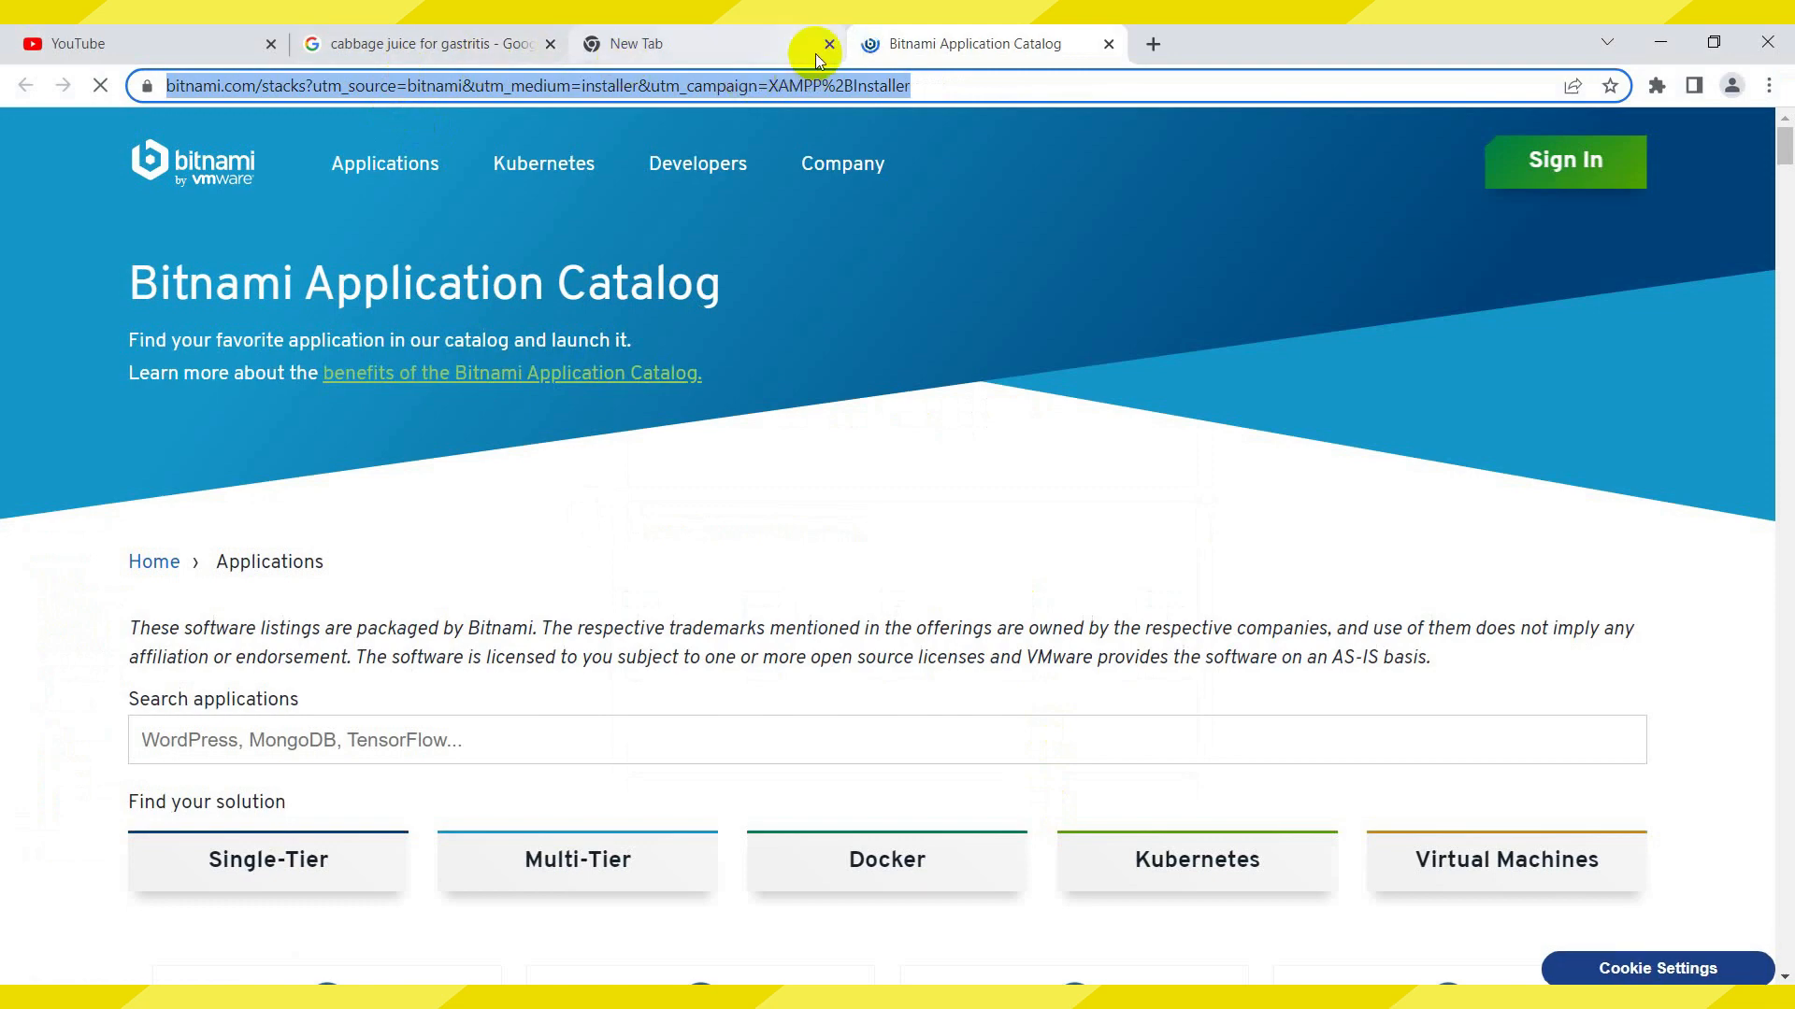
Minimize the Bitnami browser windows that popped up during setup
left_click_drag(886, 57, 961, 401)
scroll(1323, 457, "down", 5)
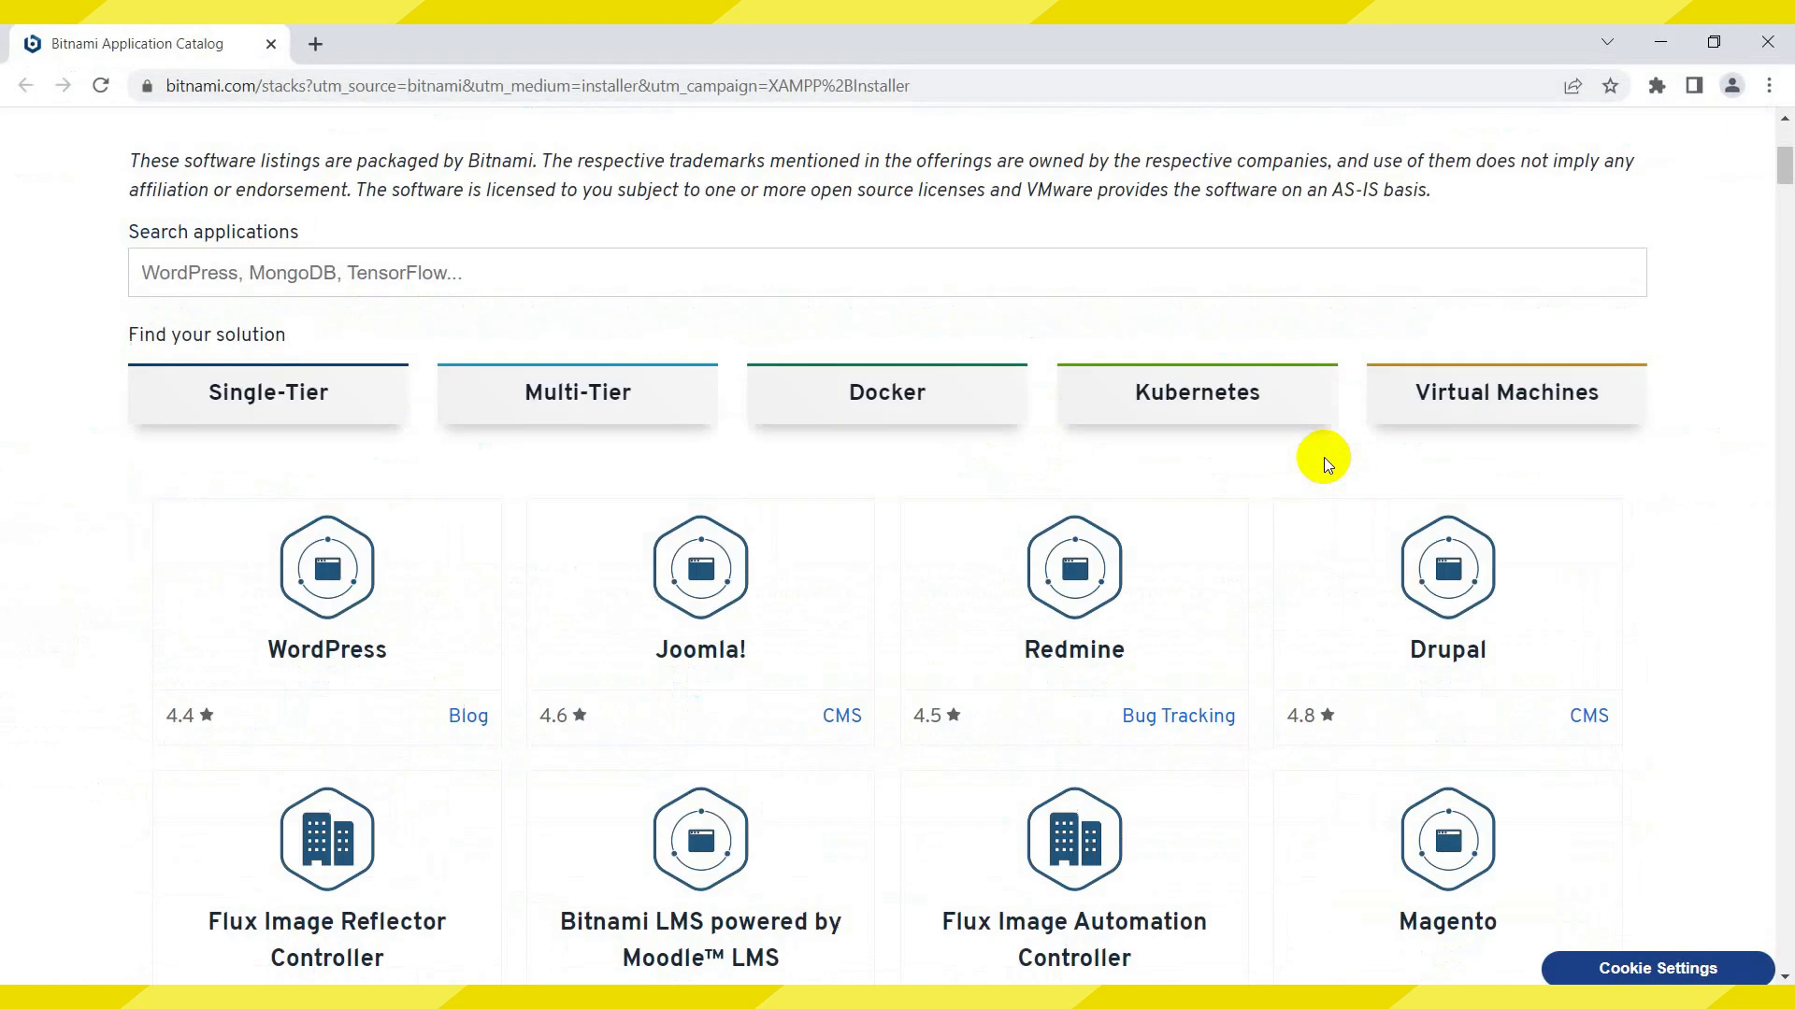
left_click(1659, 44)
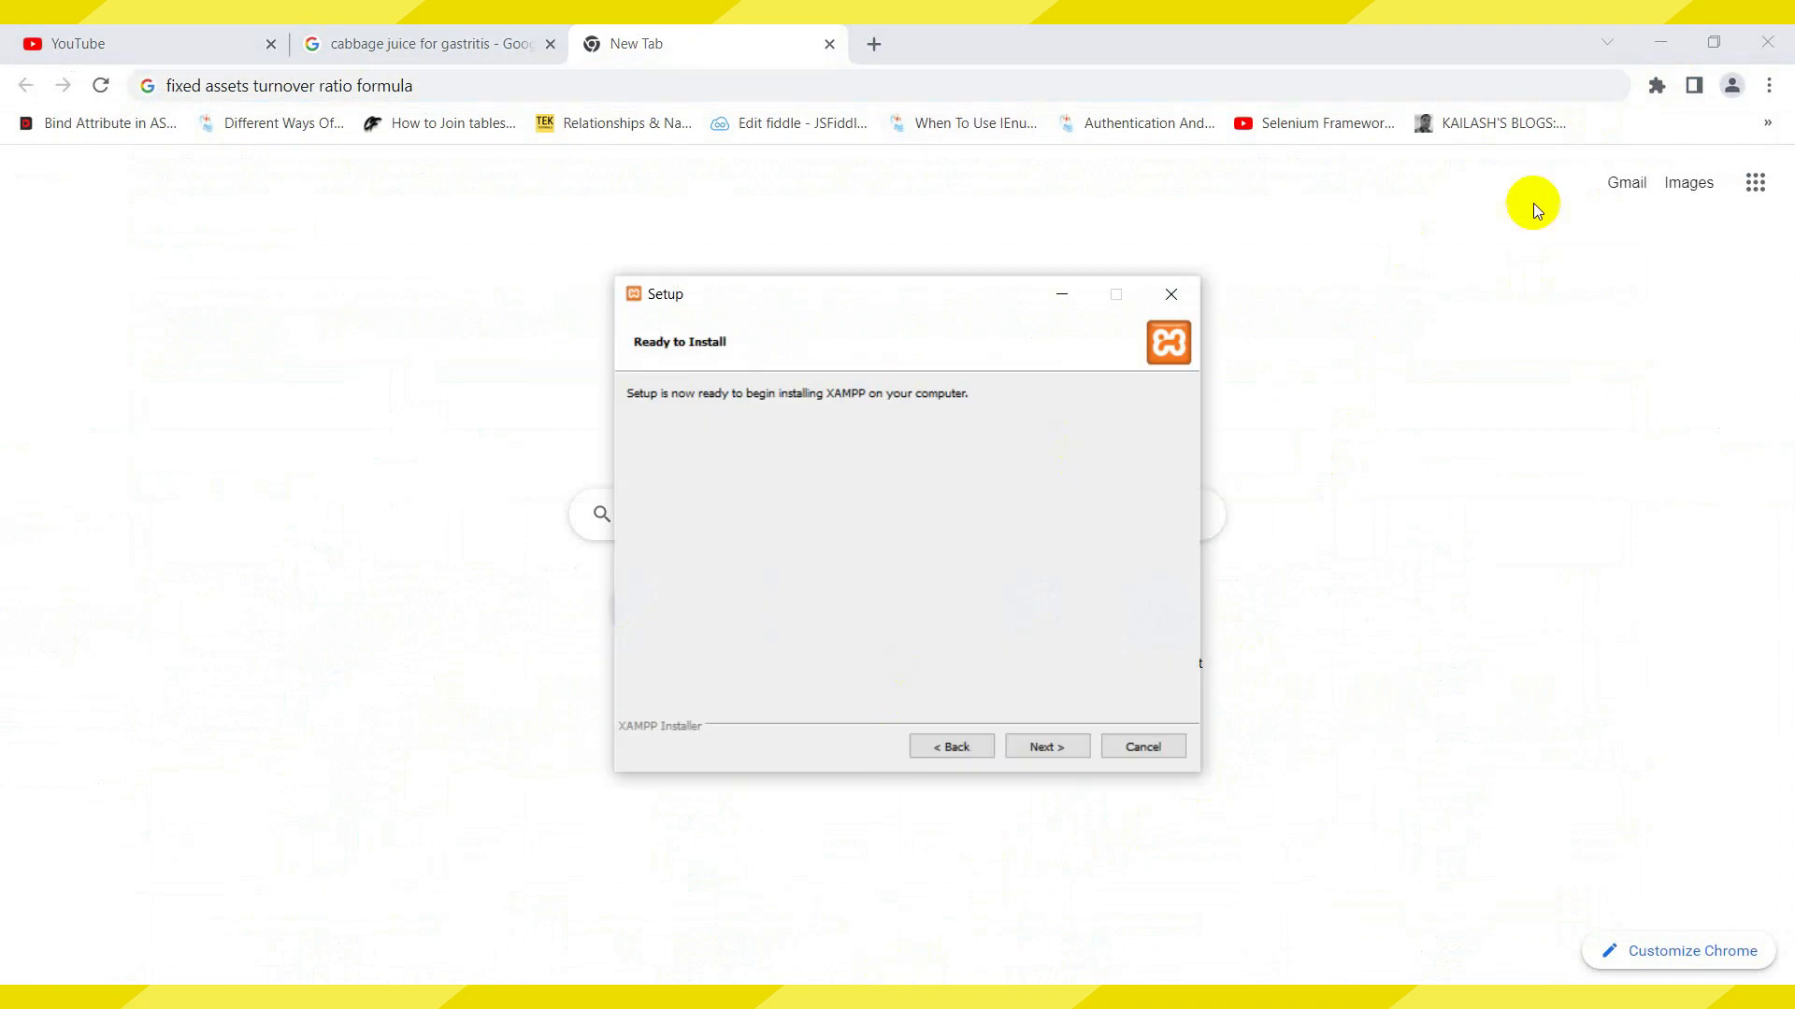
left_click(1660, 42)
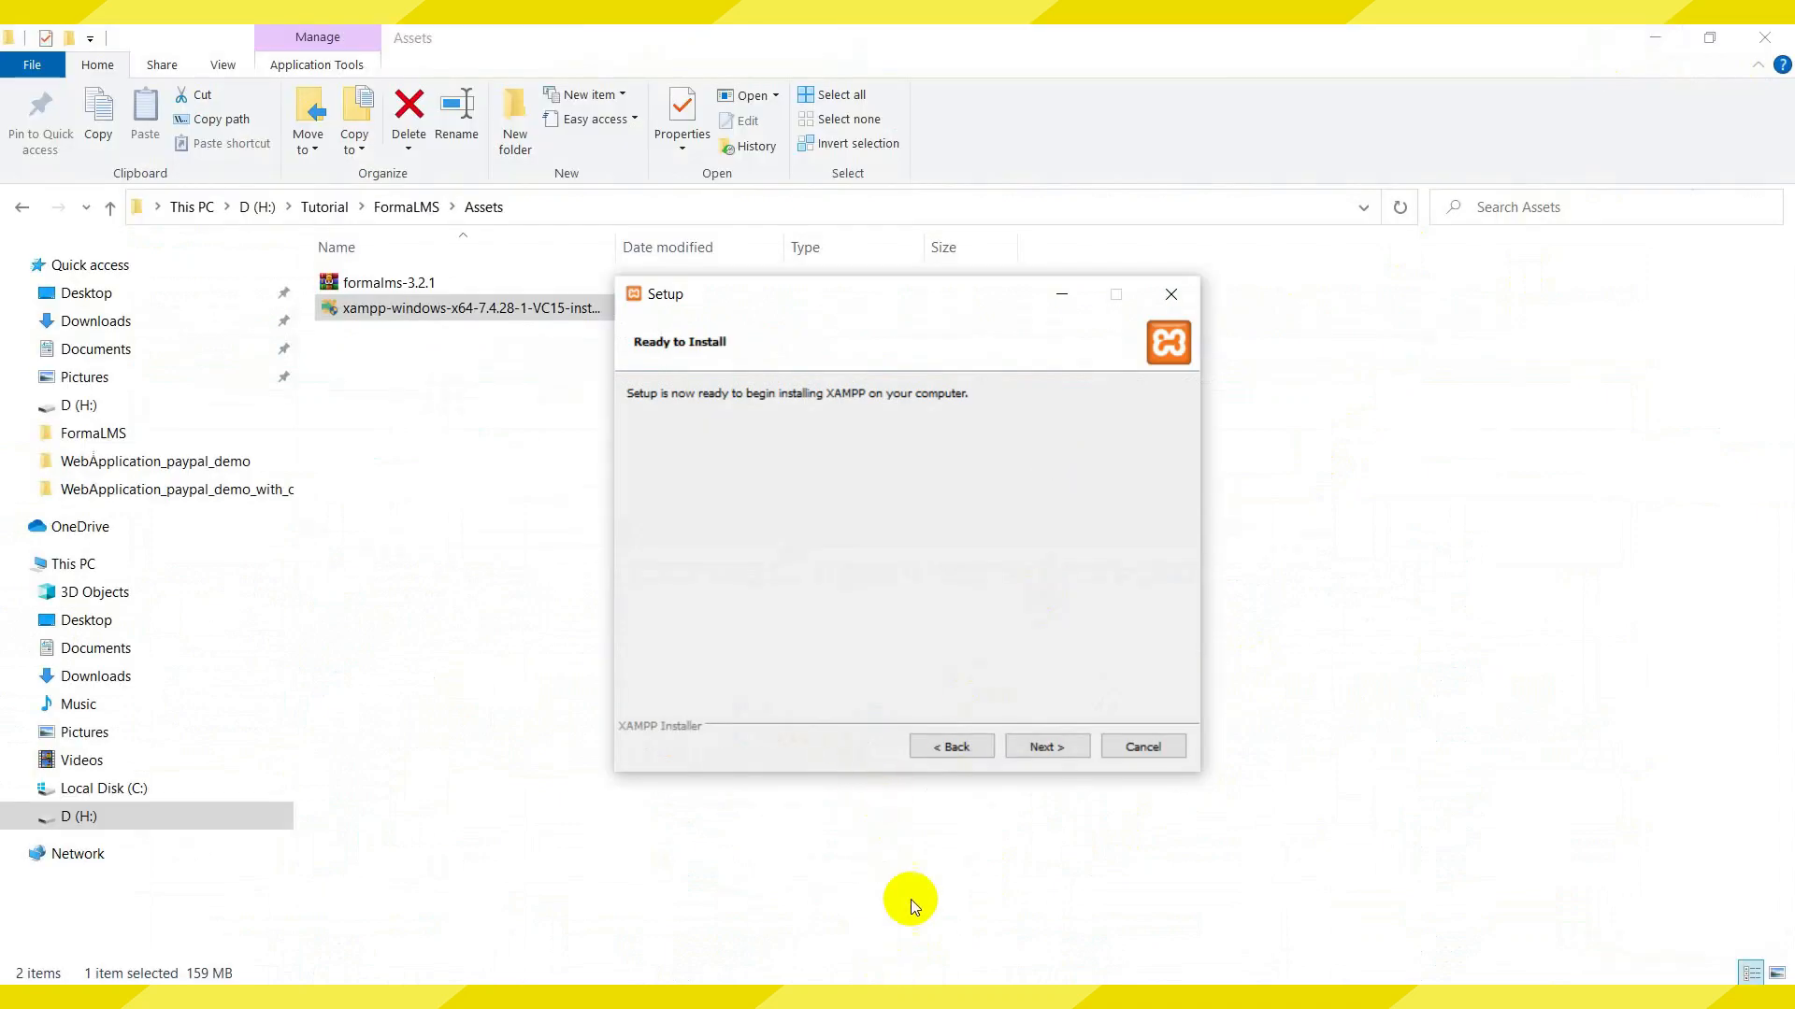
Begin the XAMPP installation from the Ready to Install page and let it complete
left_click(1039, 746)
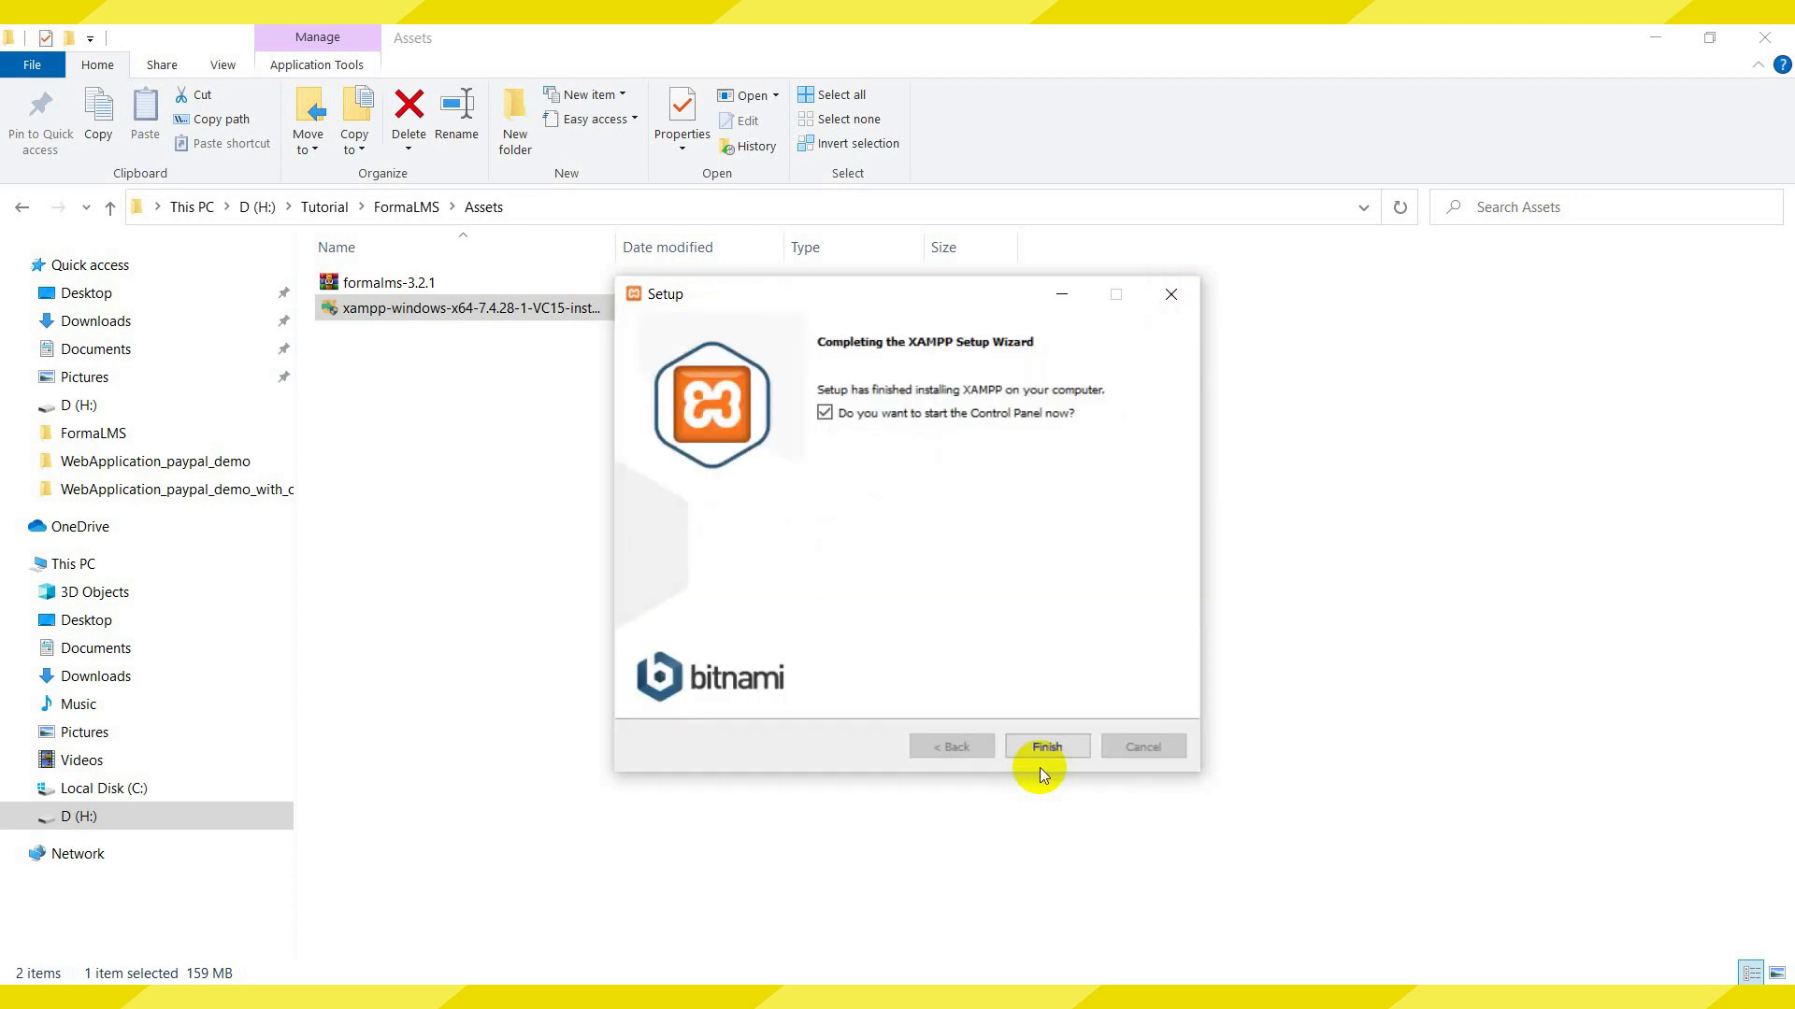
Finish the setup wizard so the XAMPP Control Panel opens, and centre its window
left_click(1041, 755)
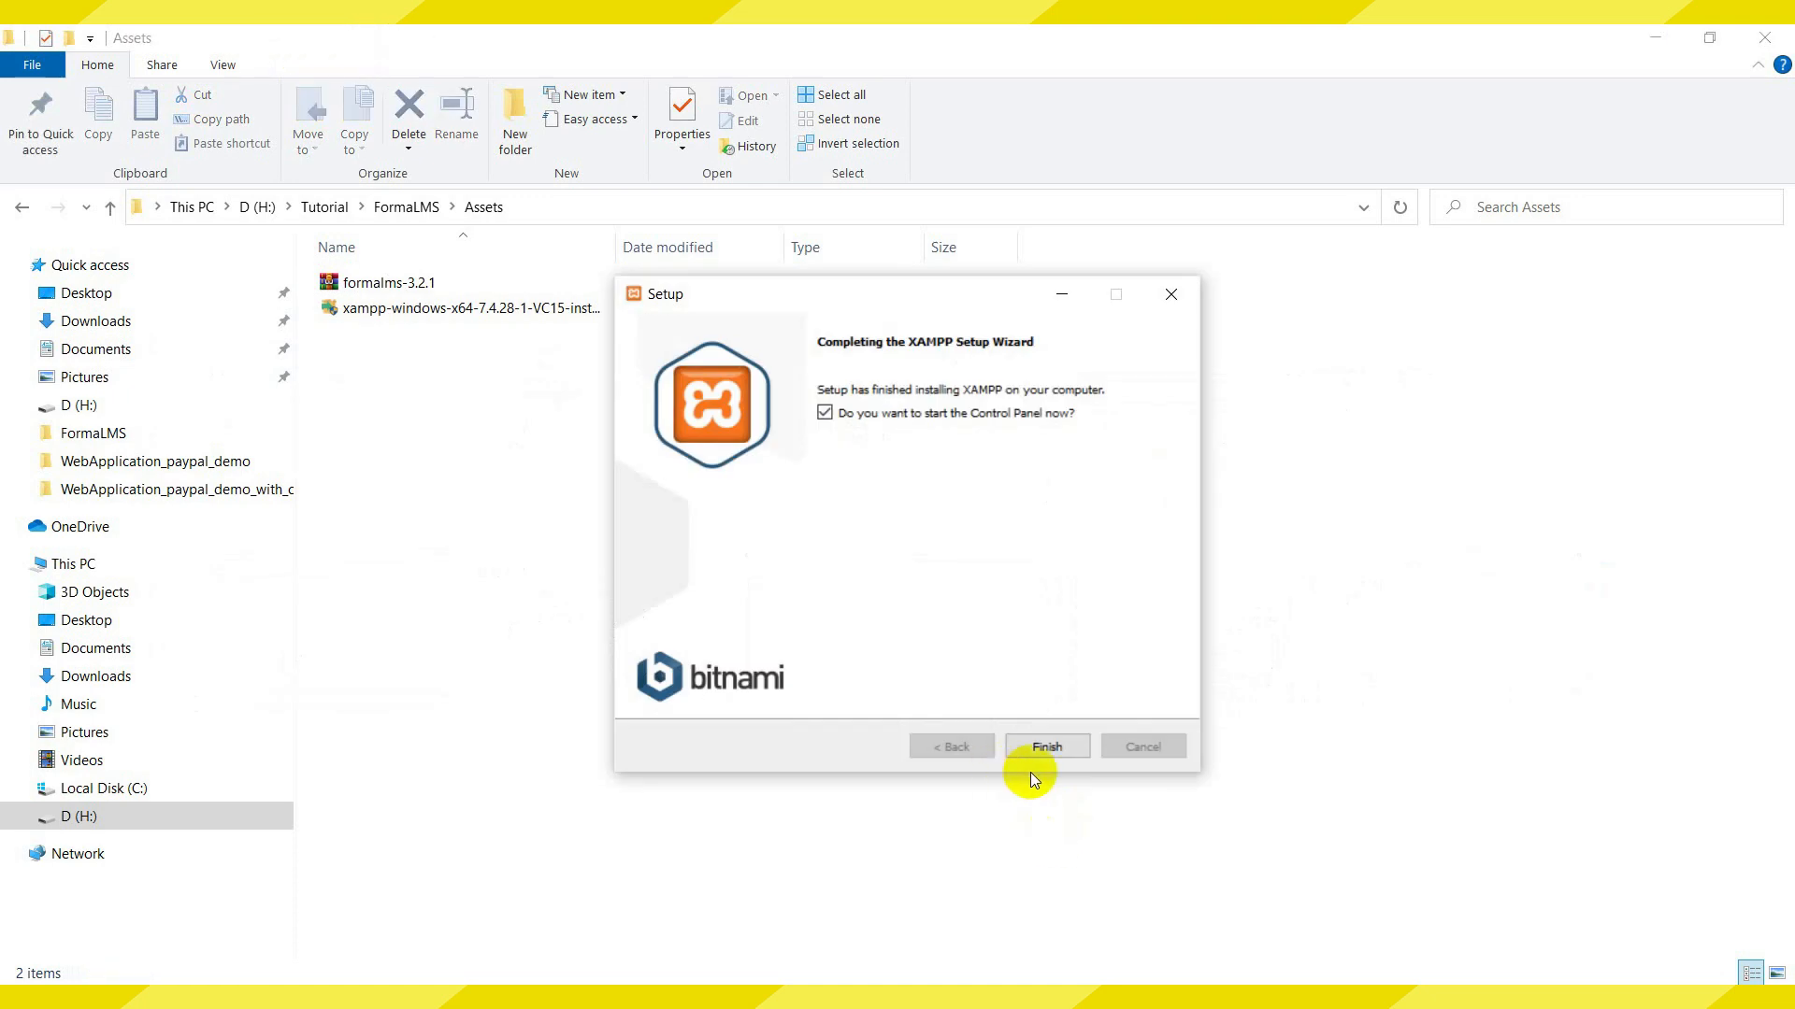
left_click(1047, 748)
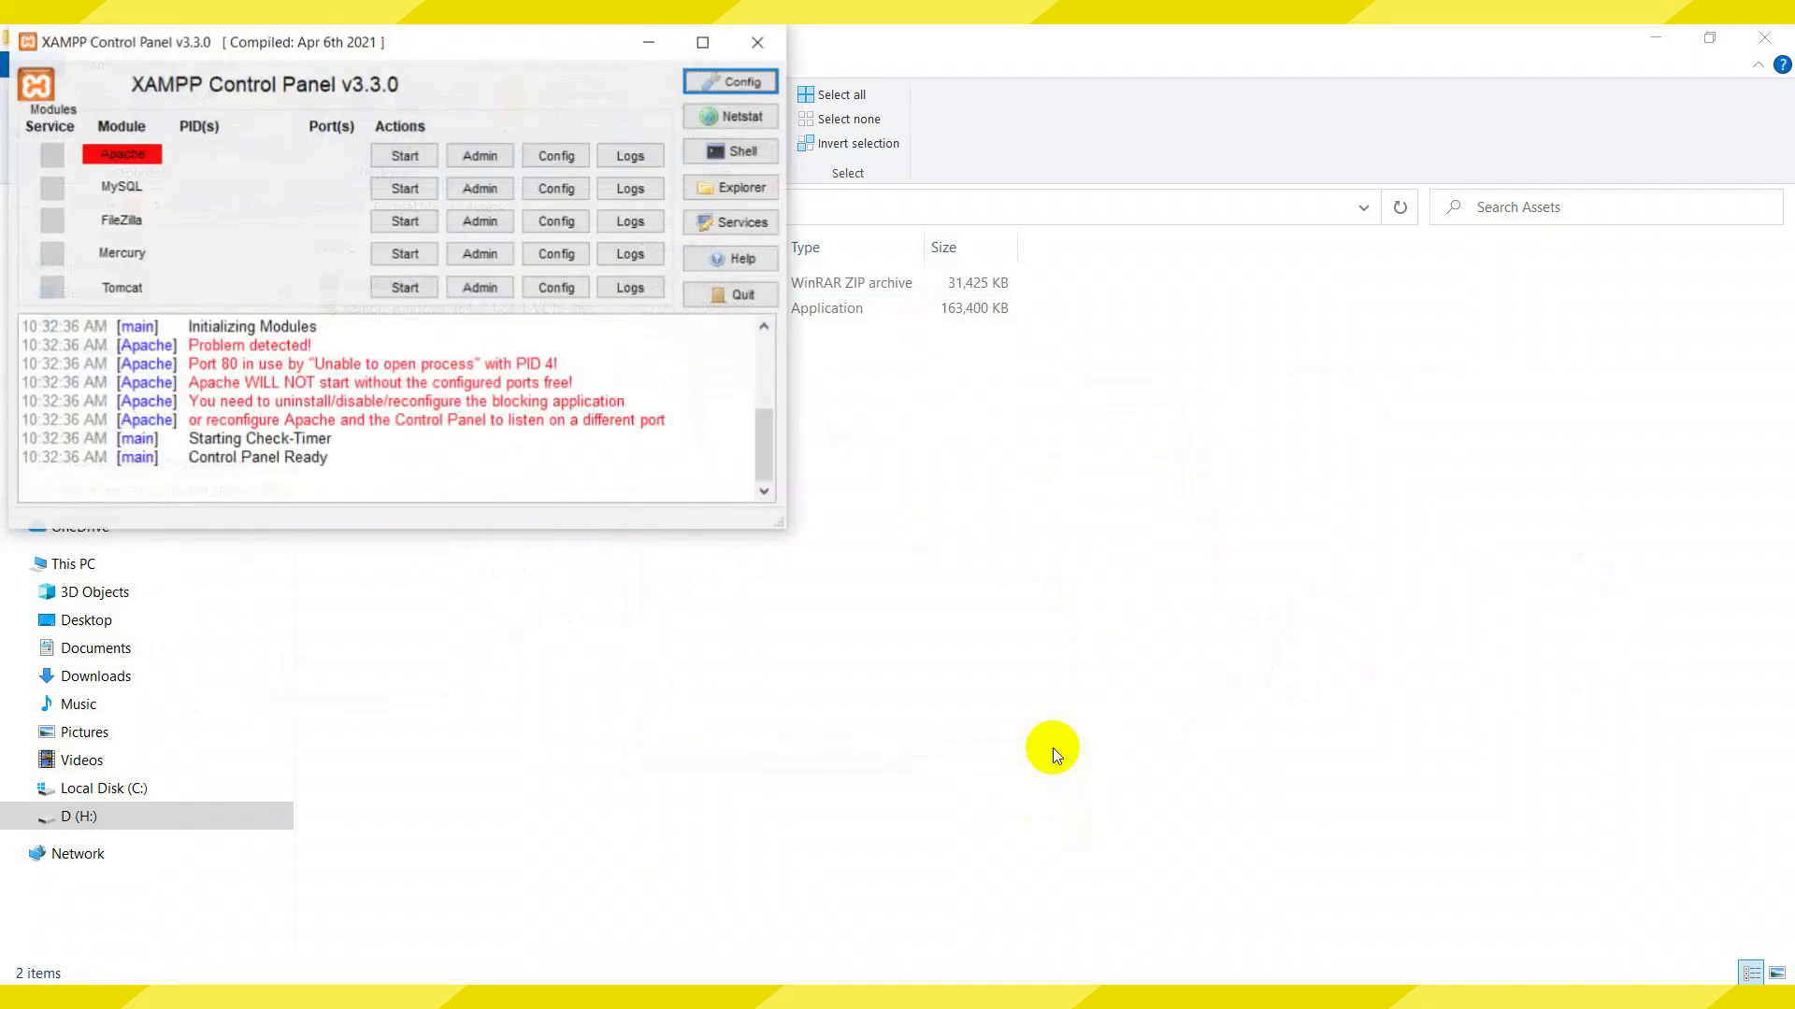
left_click_drag(469, 32, 1031, 244)
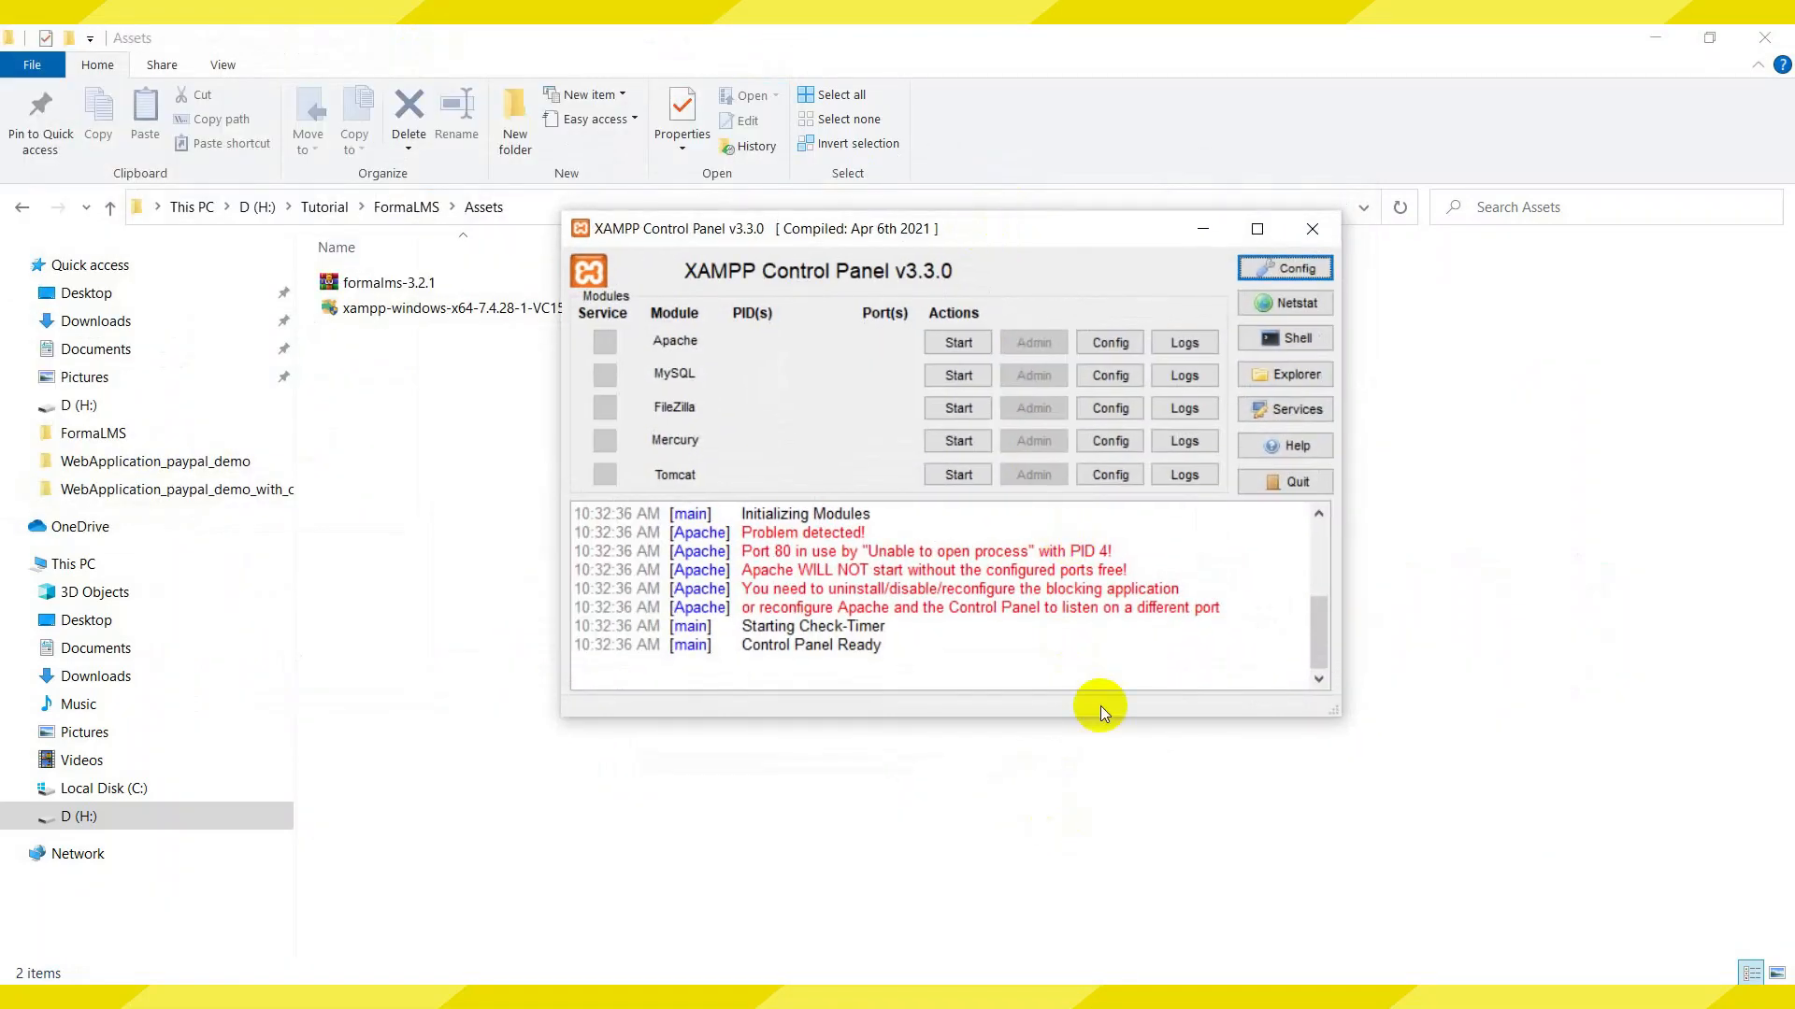
Try starting Apache, start and stop MySQL, then open Apache's httpd.conf
left_click(958, 342)
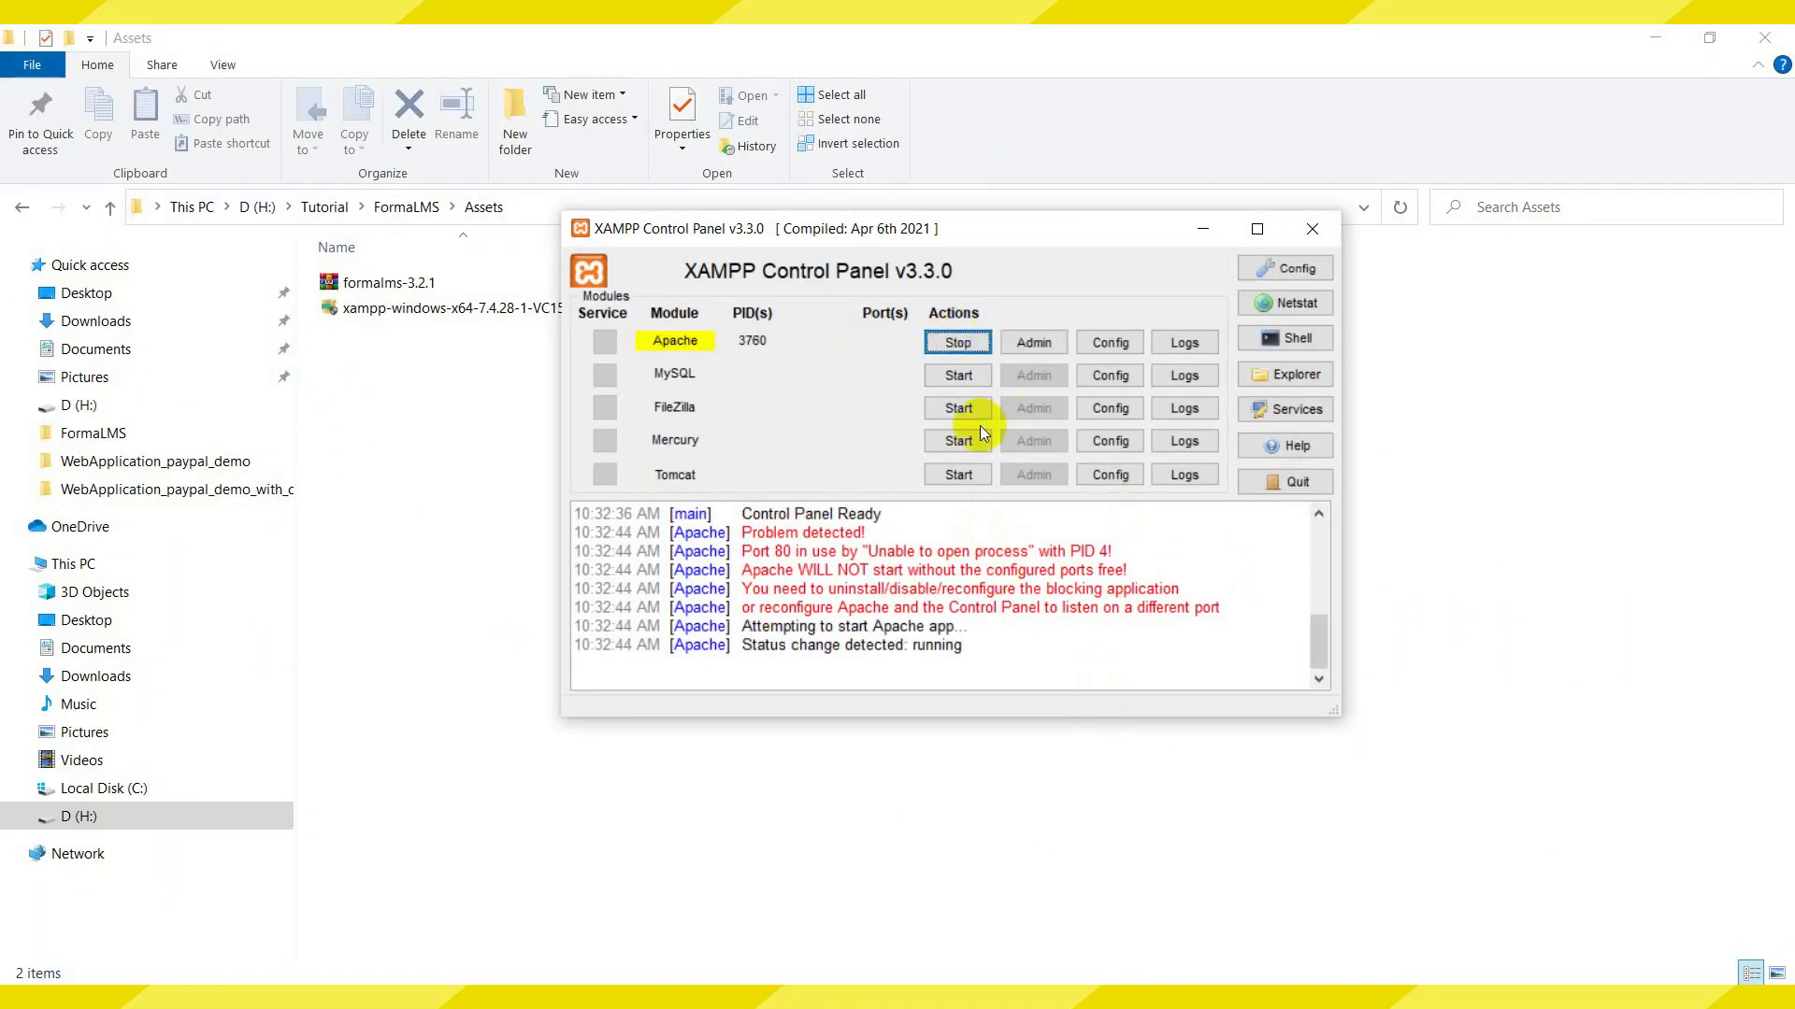
left_click(965, 376)
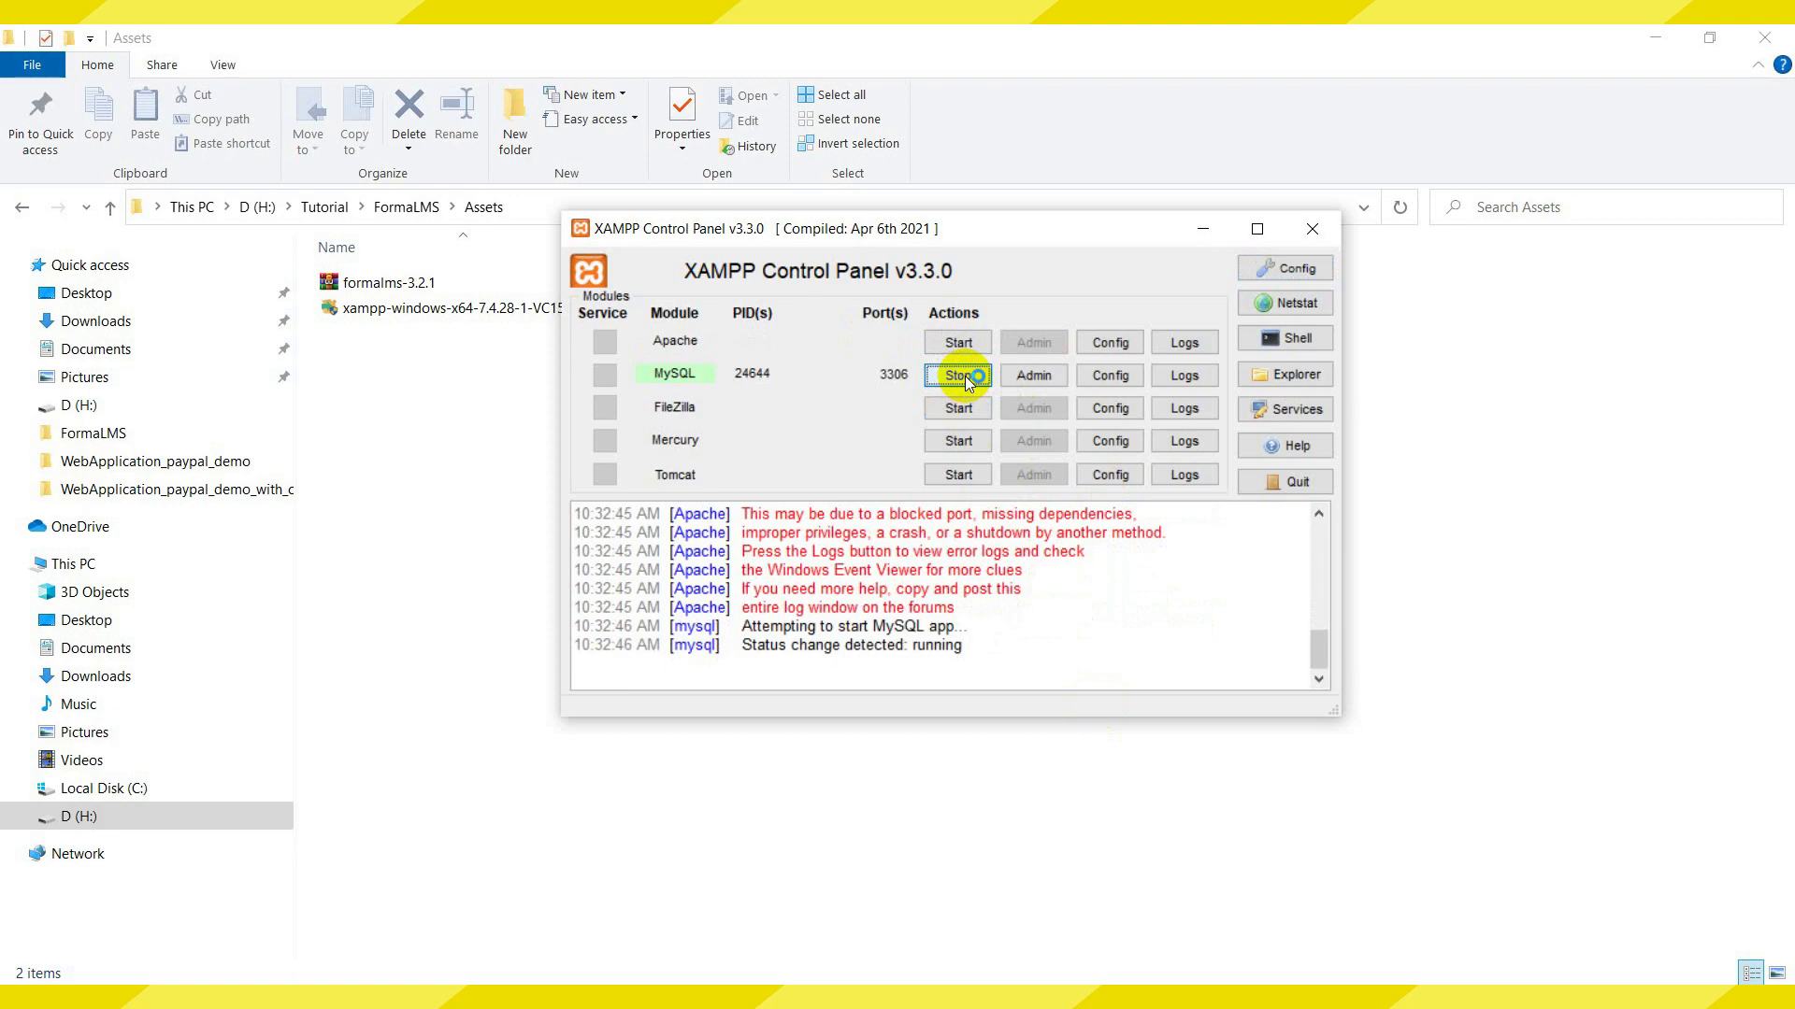
left_click(958, 375)
left_click(1110, 342)
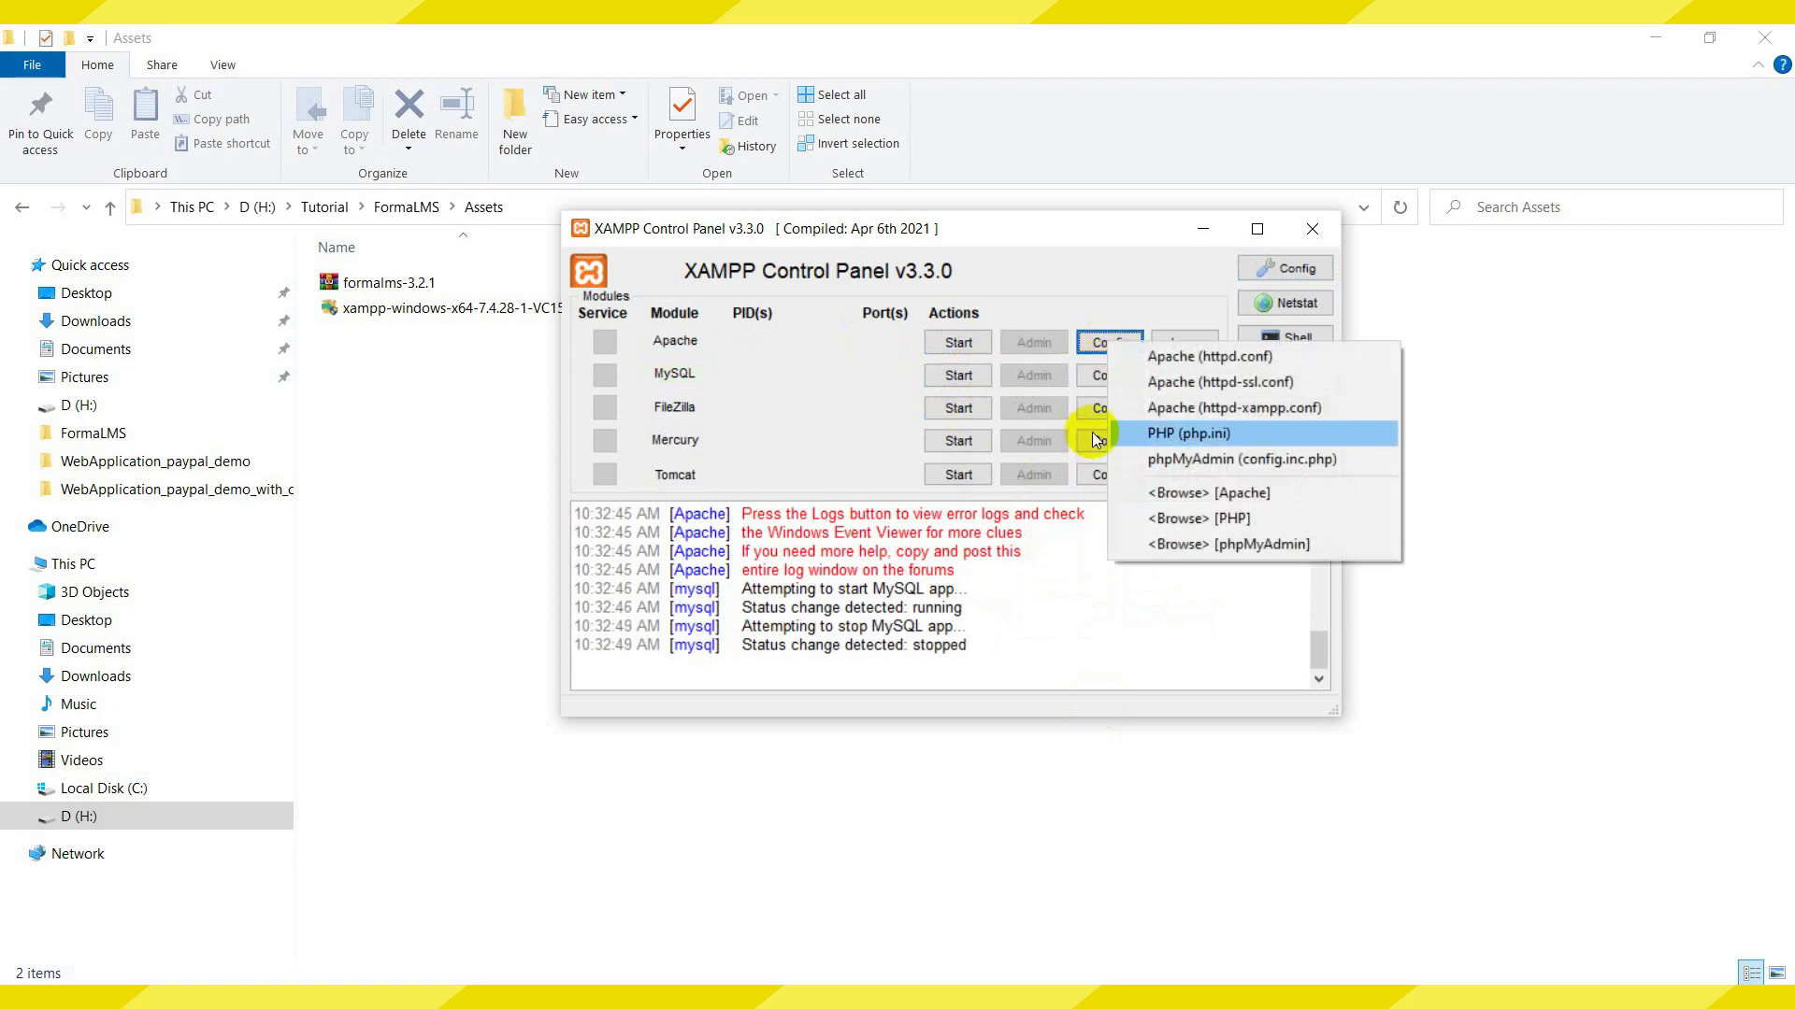
left_click(1172, 363)
Find the Listen line in httpd.conf and change its port from 80 to 8080
double_click(1064, 82)
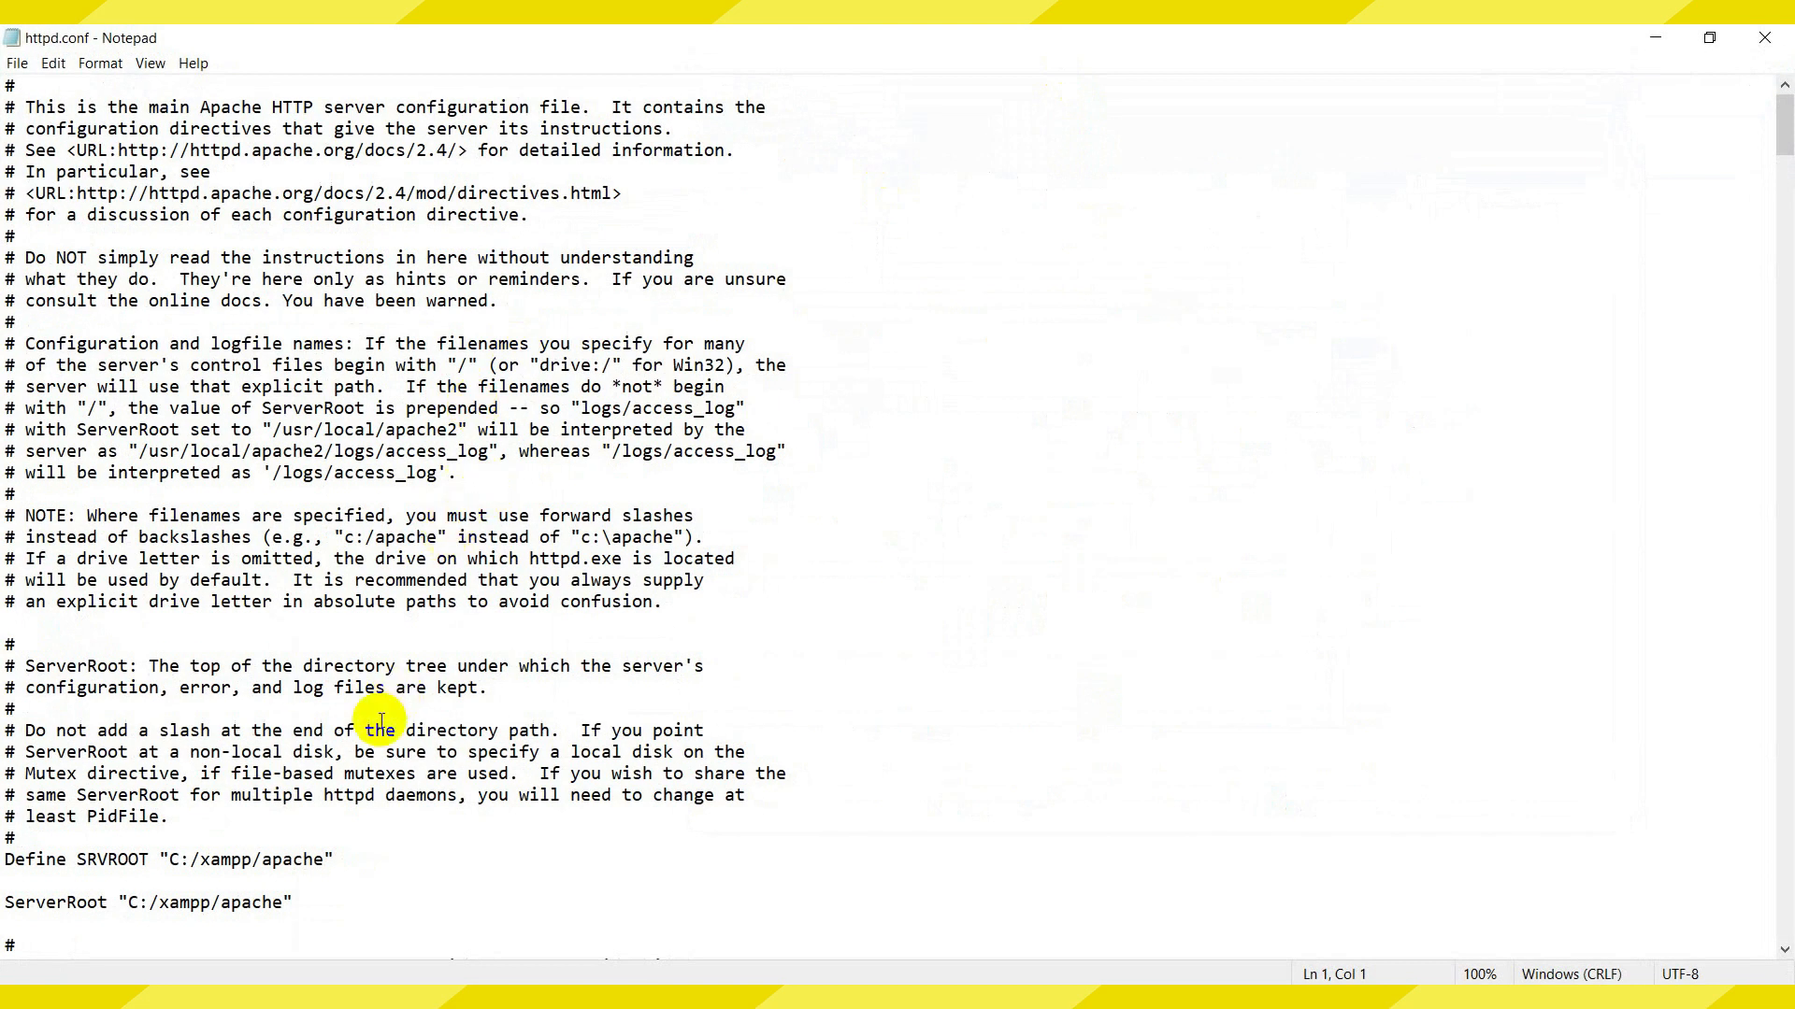
key("ctrl+f")
left_click(451, 270)
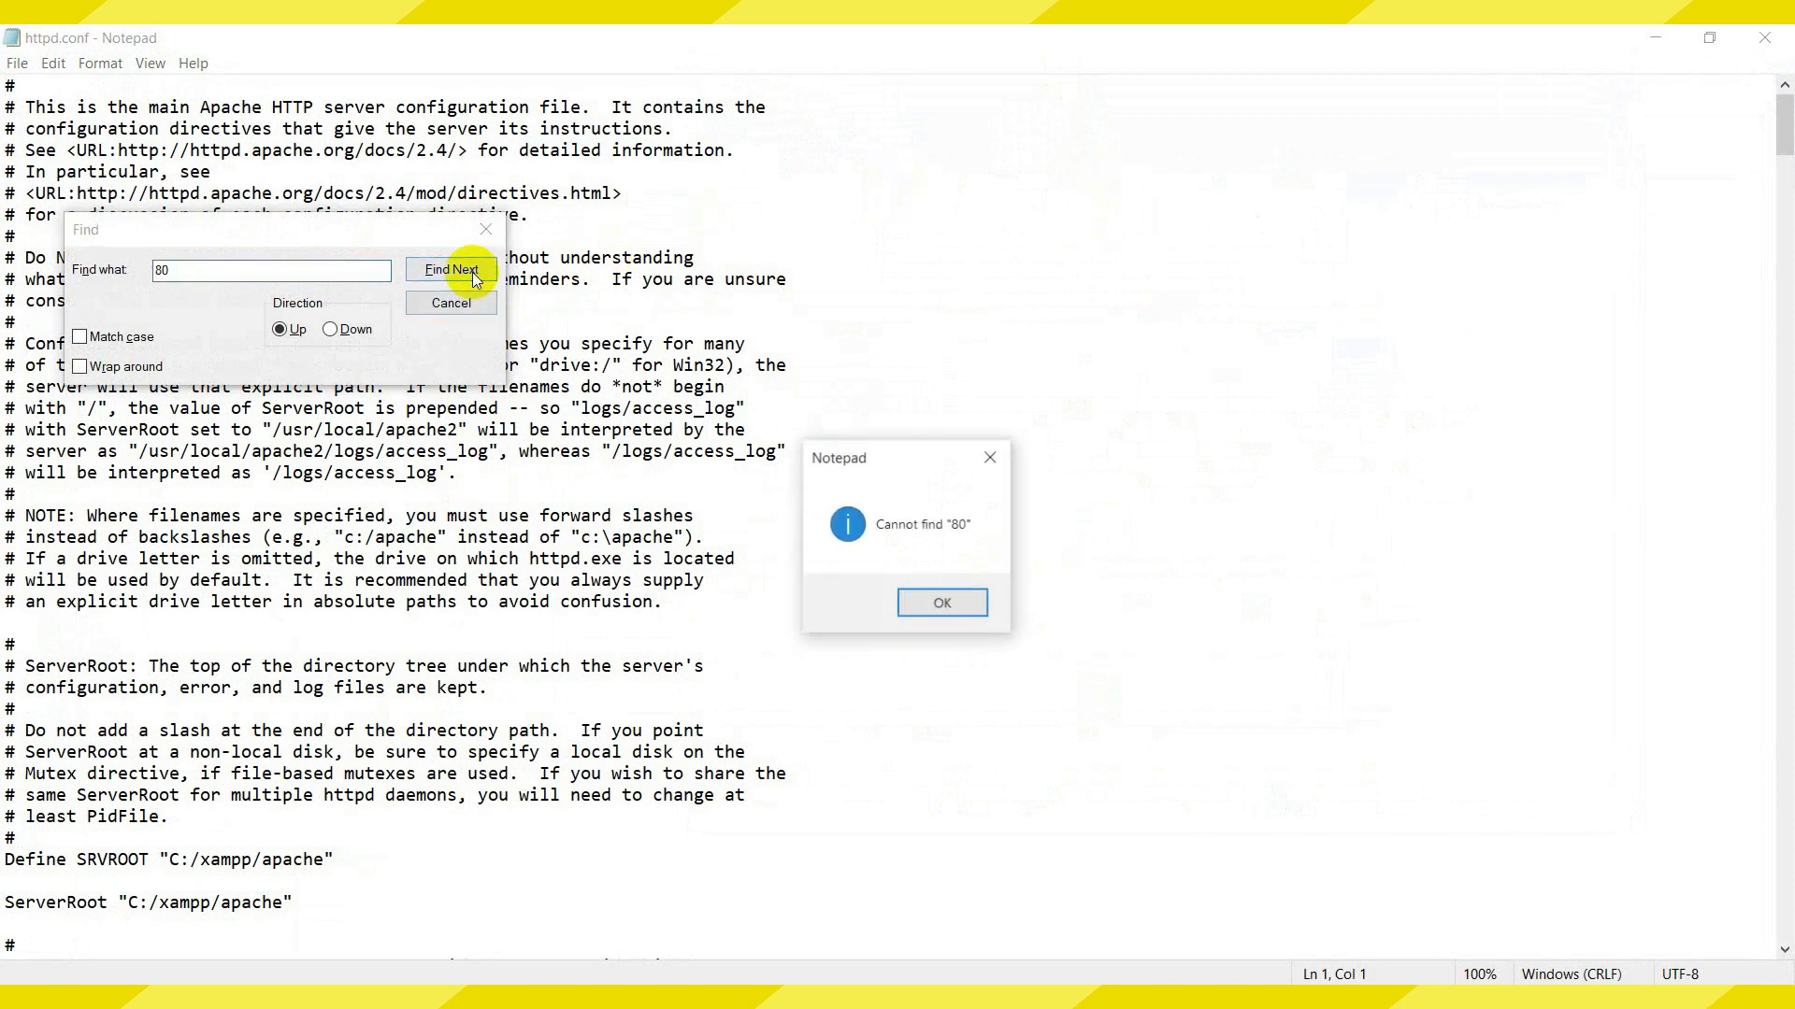
left_click(979, 603)
left_click(332, 328)
left_click(451, 270)
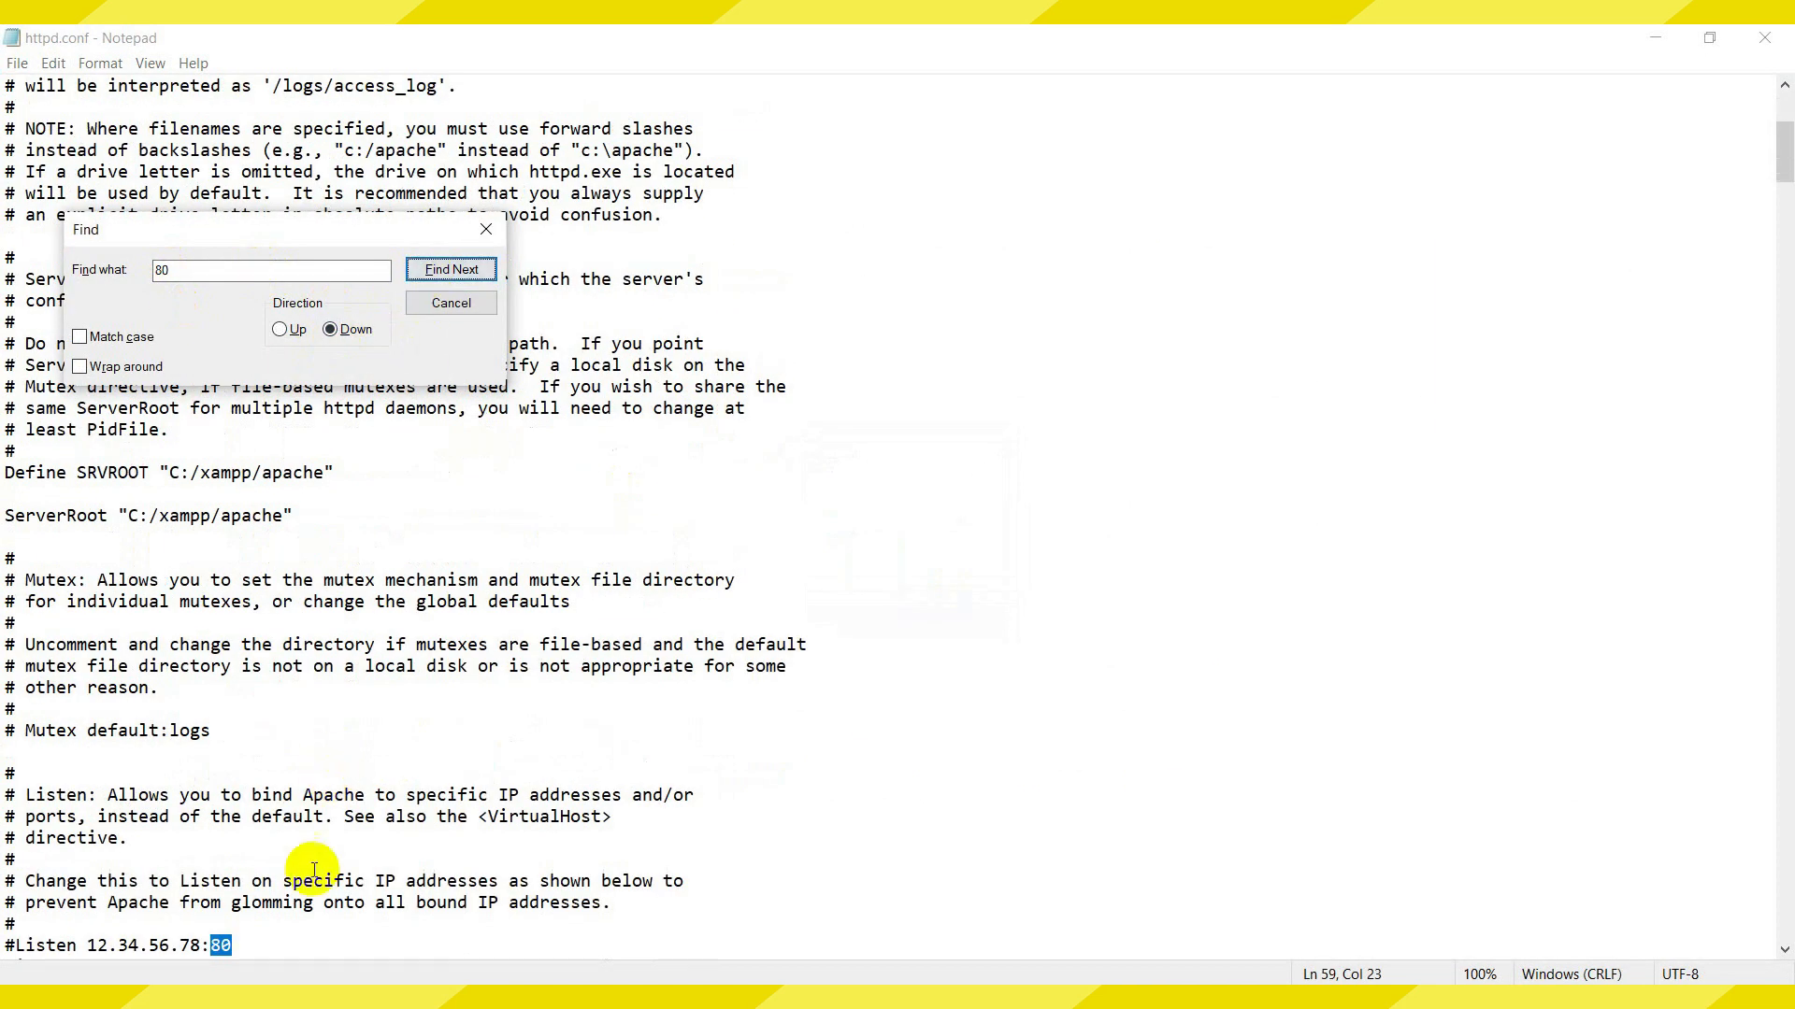
left_click(441, 276)
left_click(110, 945)
type("80")
Change ServerName to localhost:8080, save httpd.conf and close Notepad
left_click(452, 270)
left_click(312, 945)
type("80")
left_click(451, 270)
left_click(926, 598)
left_click(454, 303)
left_click(17, 63)
left_click(47, 147)
left_click(1770, 39)
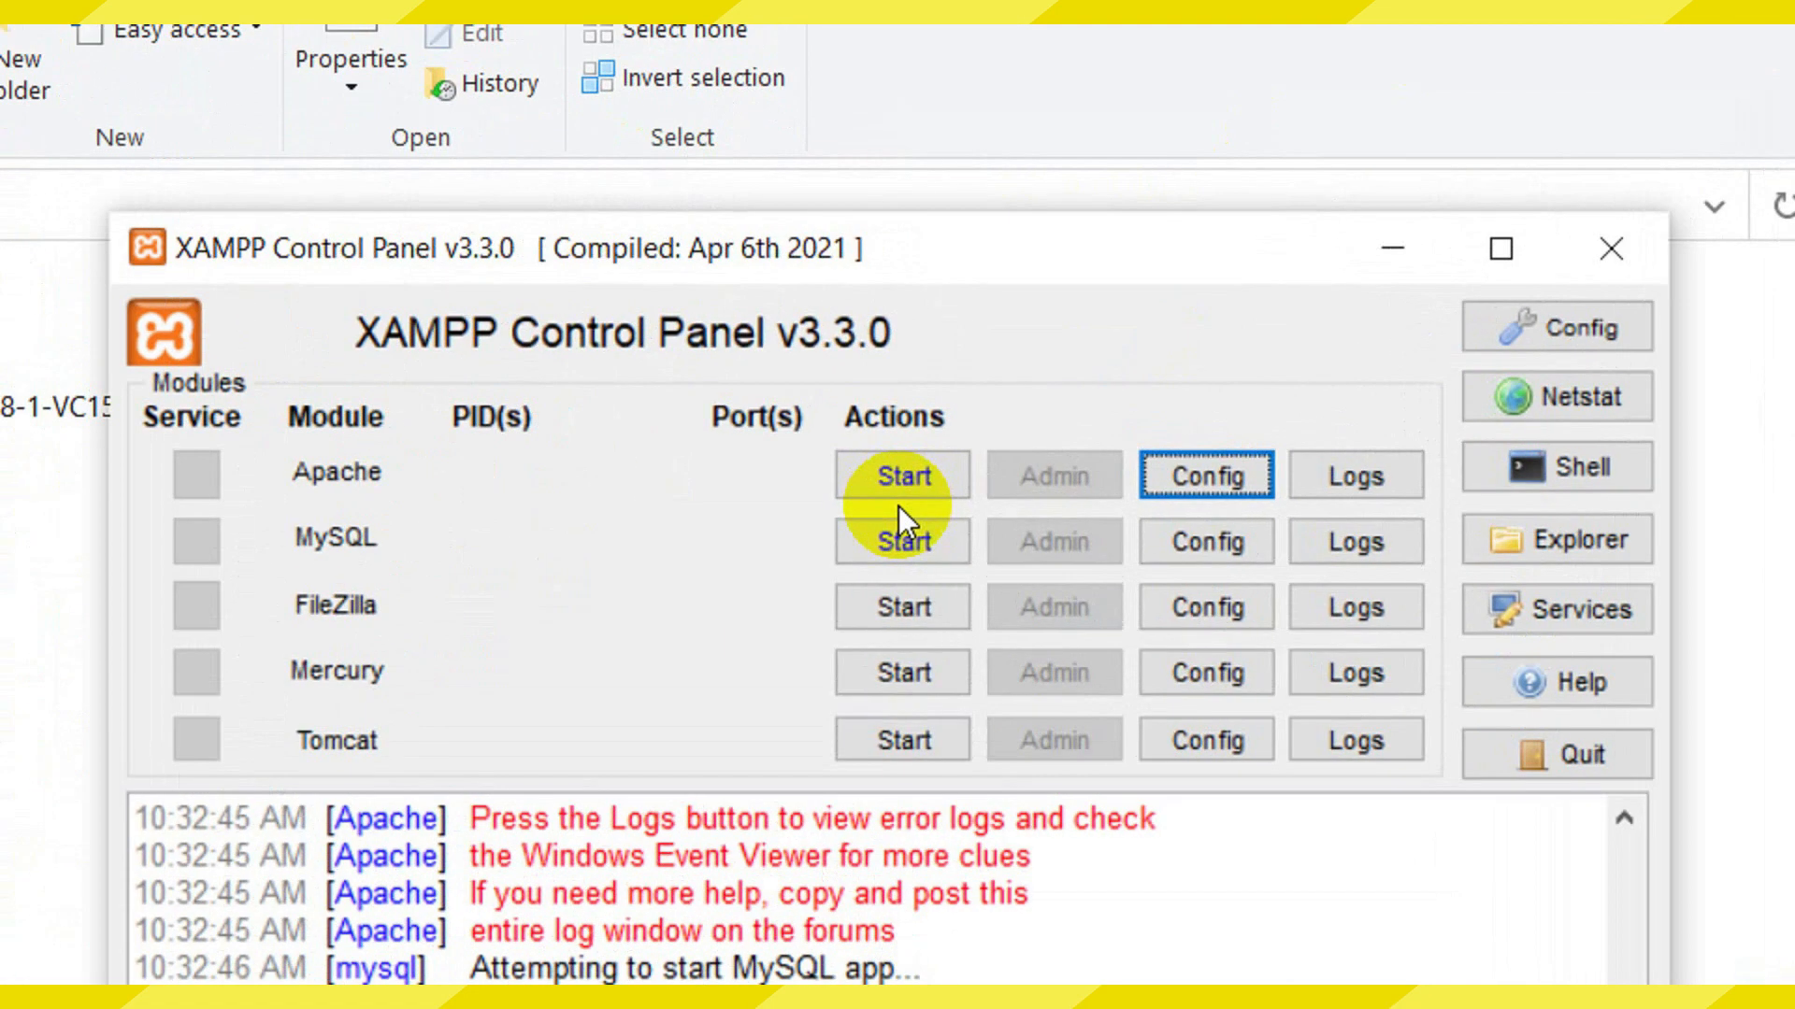
Start Apache on ports 443 and 8080, and MySQL on port 3306
left_click(958, 343)
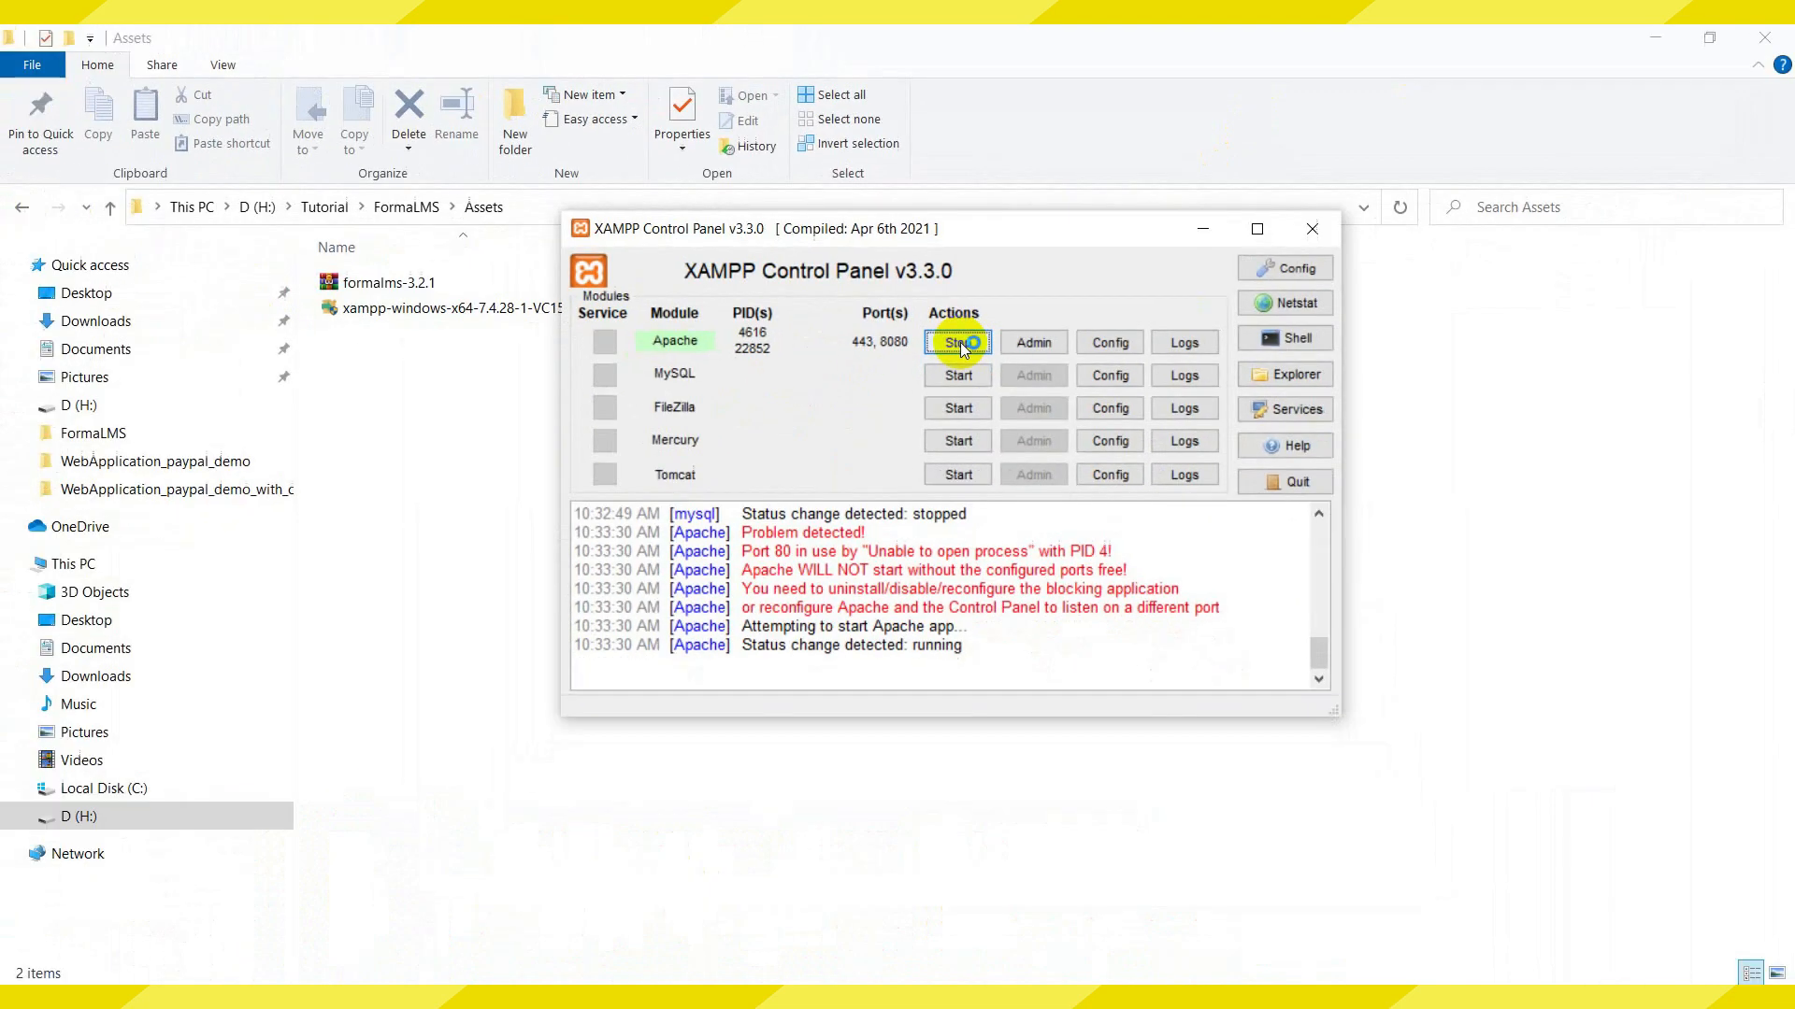
left_click(903, 541)
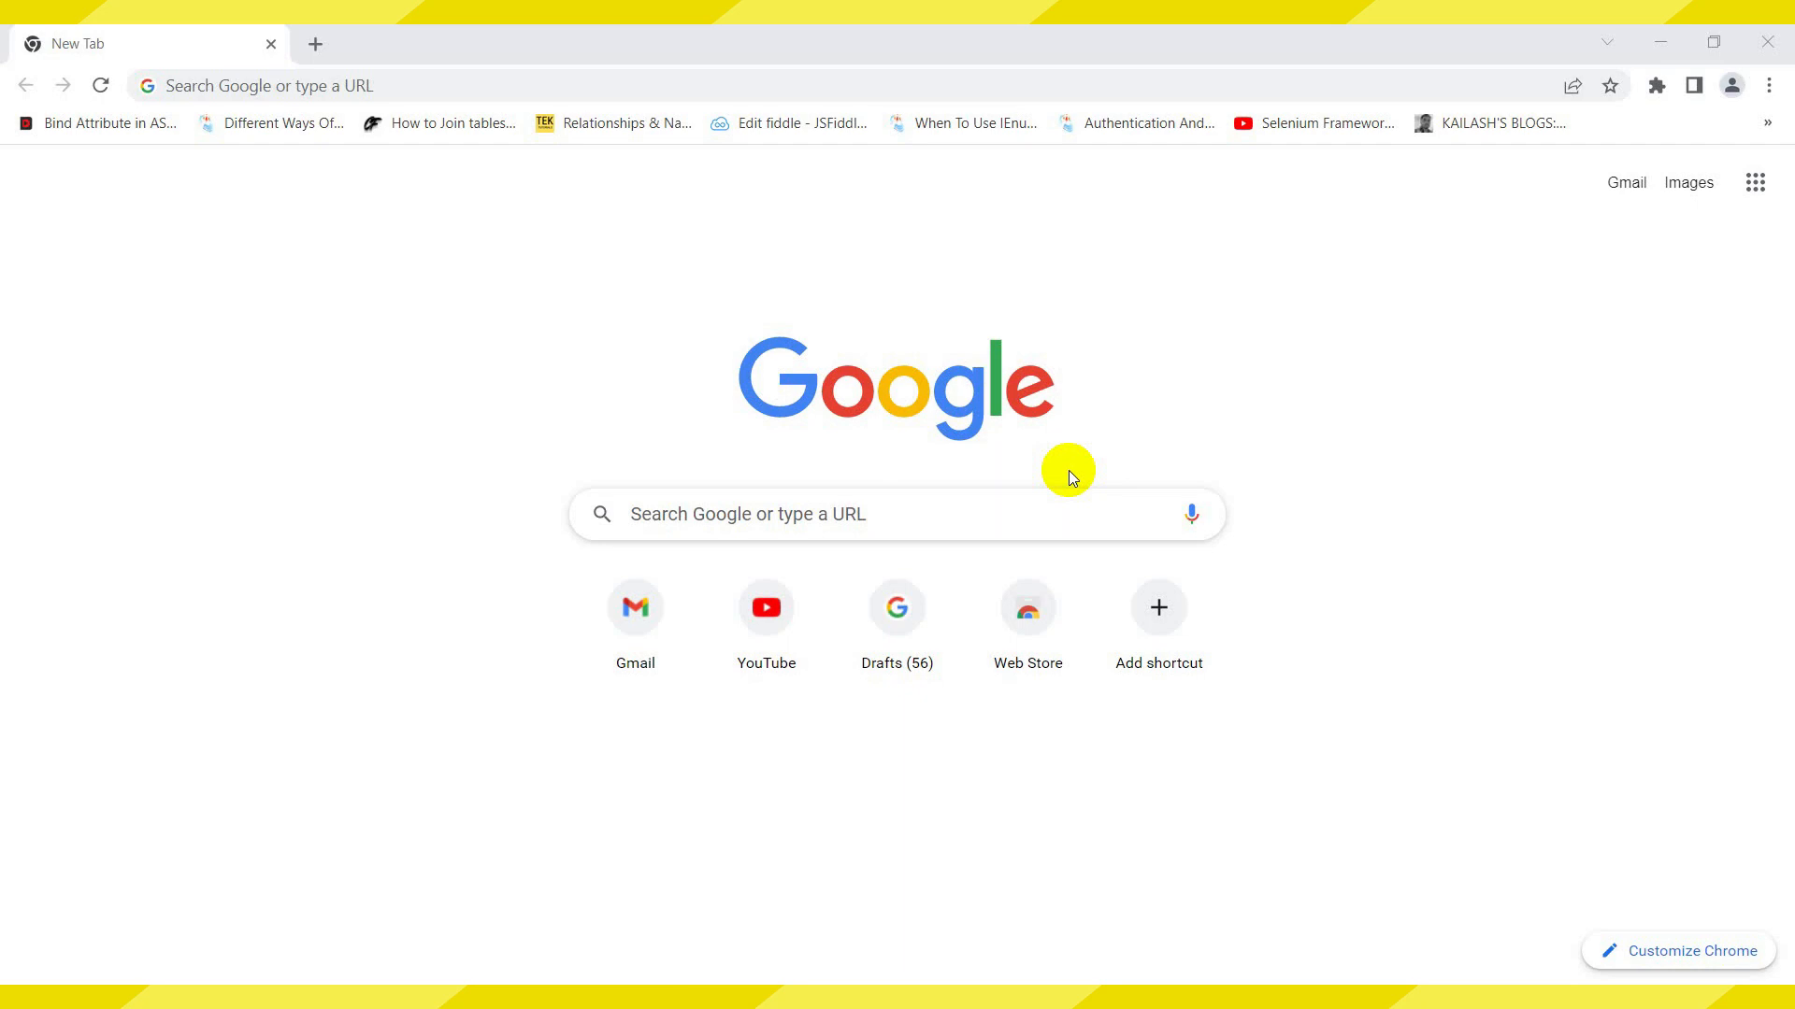
Go to the formalms.org website in Chrome
left_click(505, 83)
type("for")
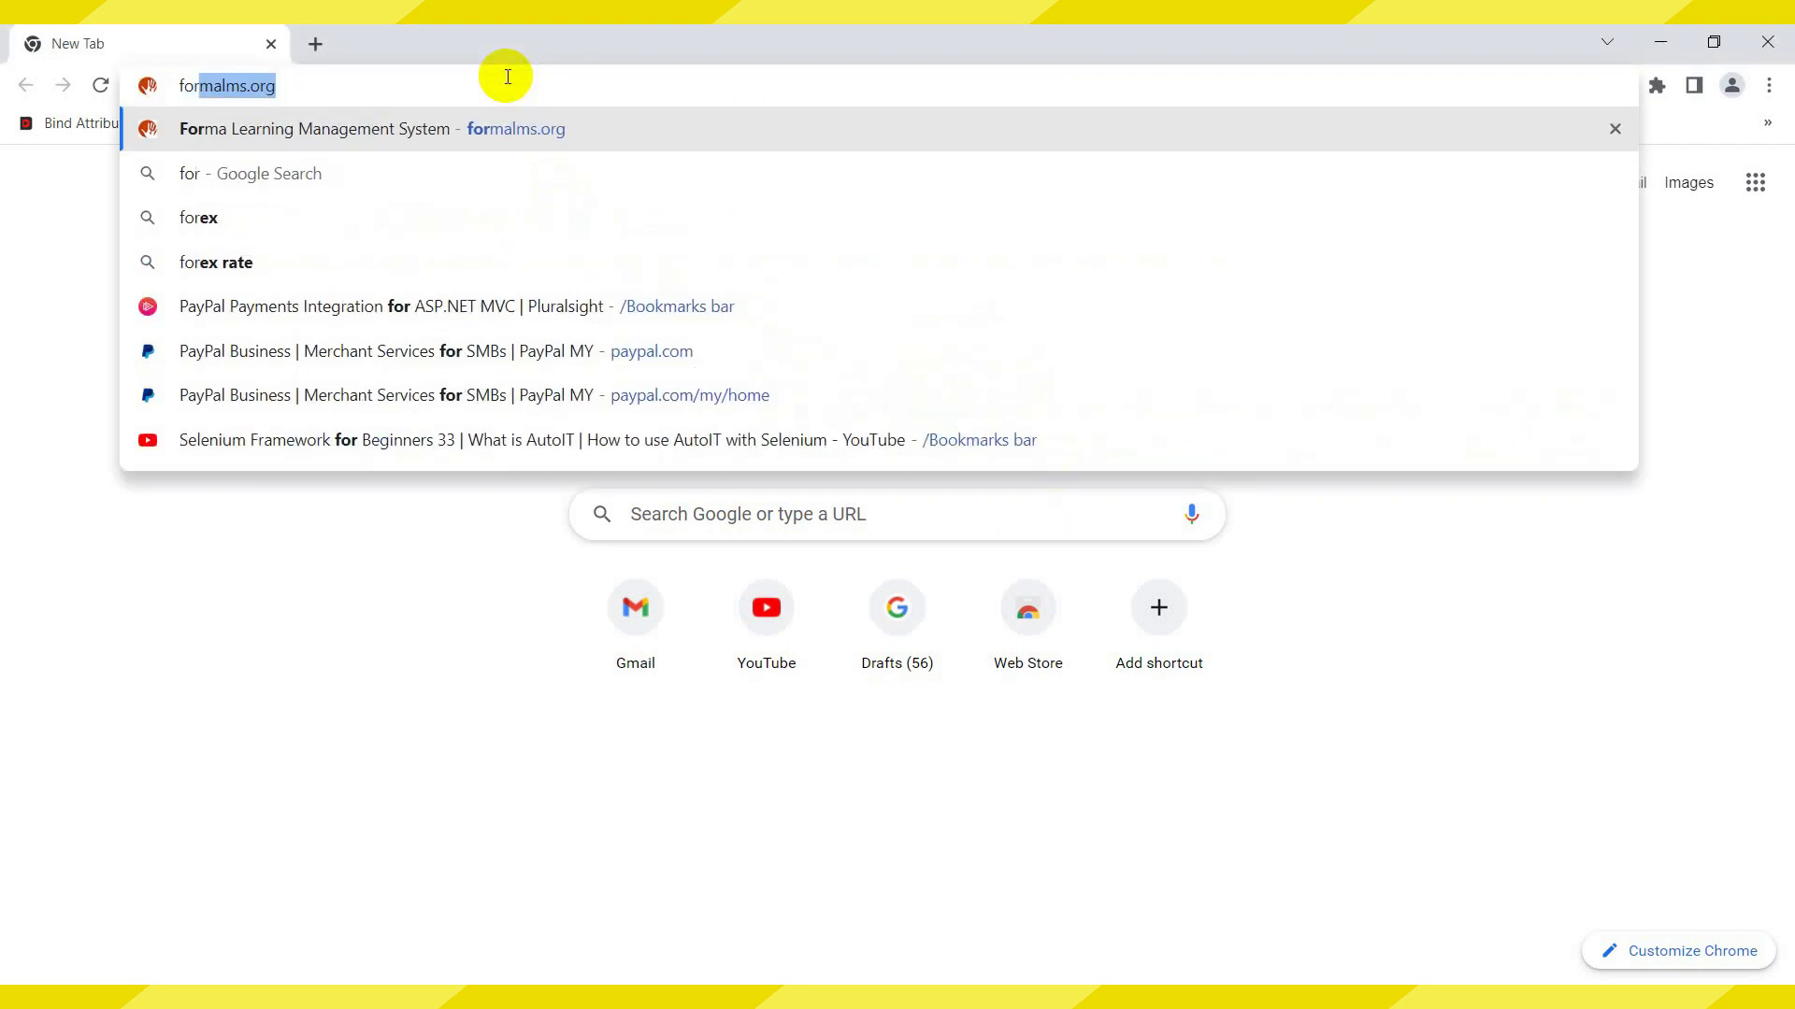
key("Return")
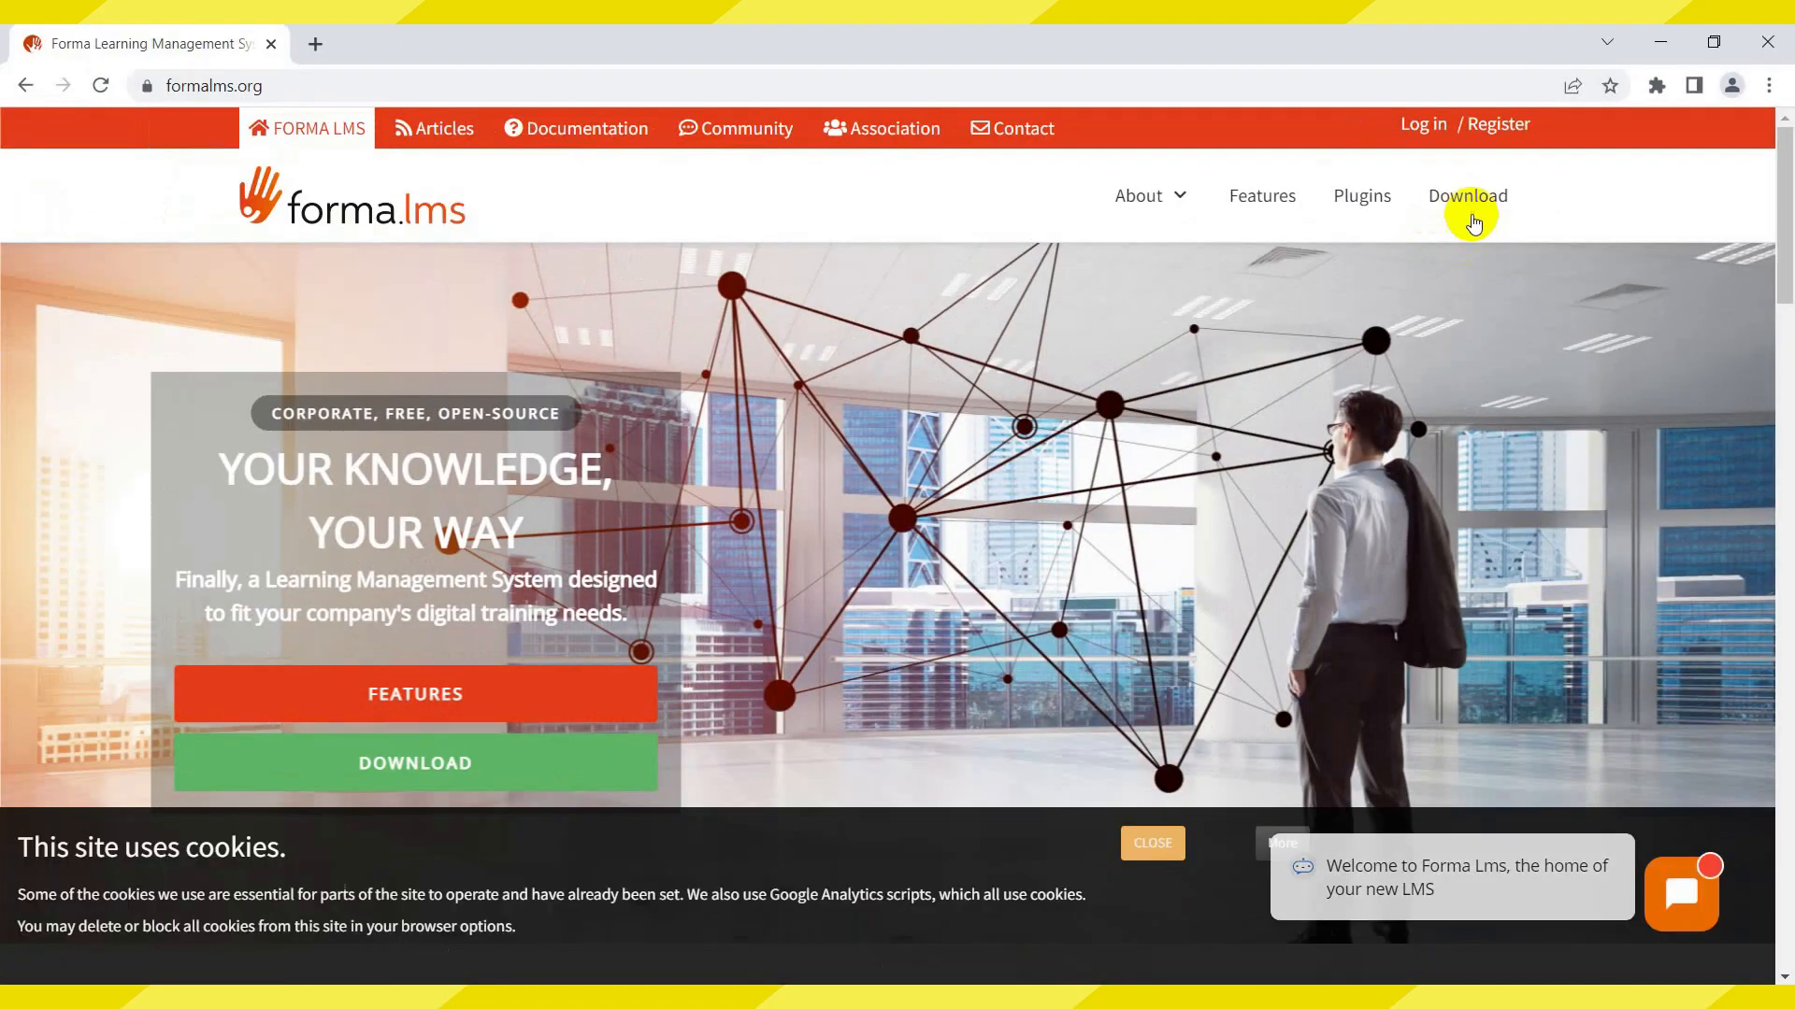
Download the free Forma LMS 3.2.1 zip from the downloads page via SourceForge
left_click(1217, 350)
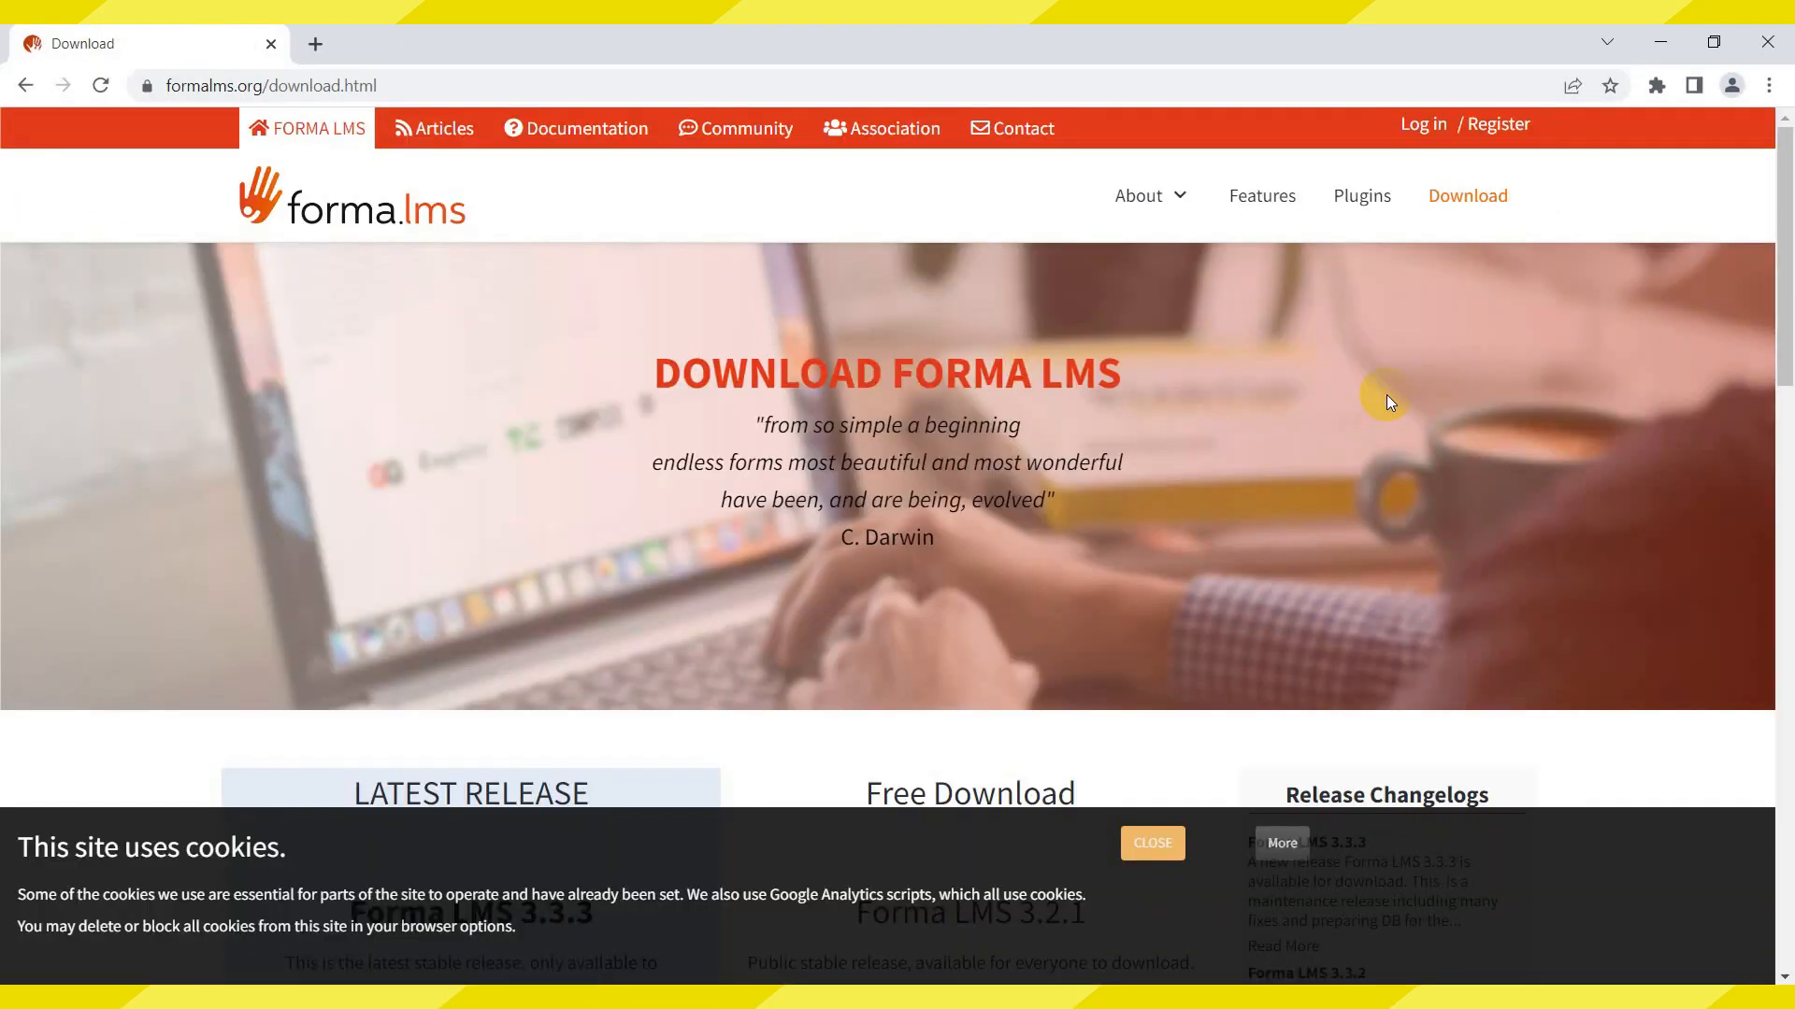
scroll(1087, 723, "down", 6)
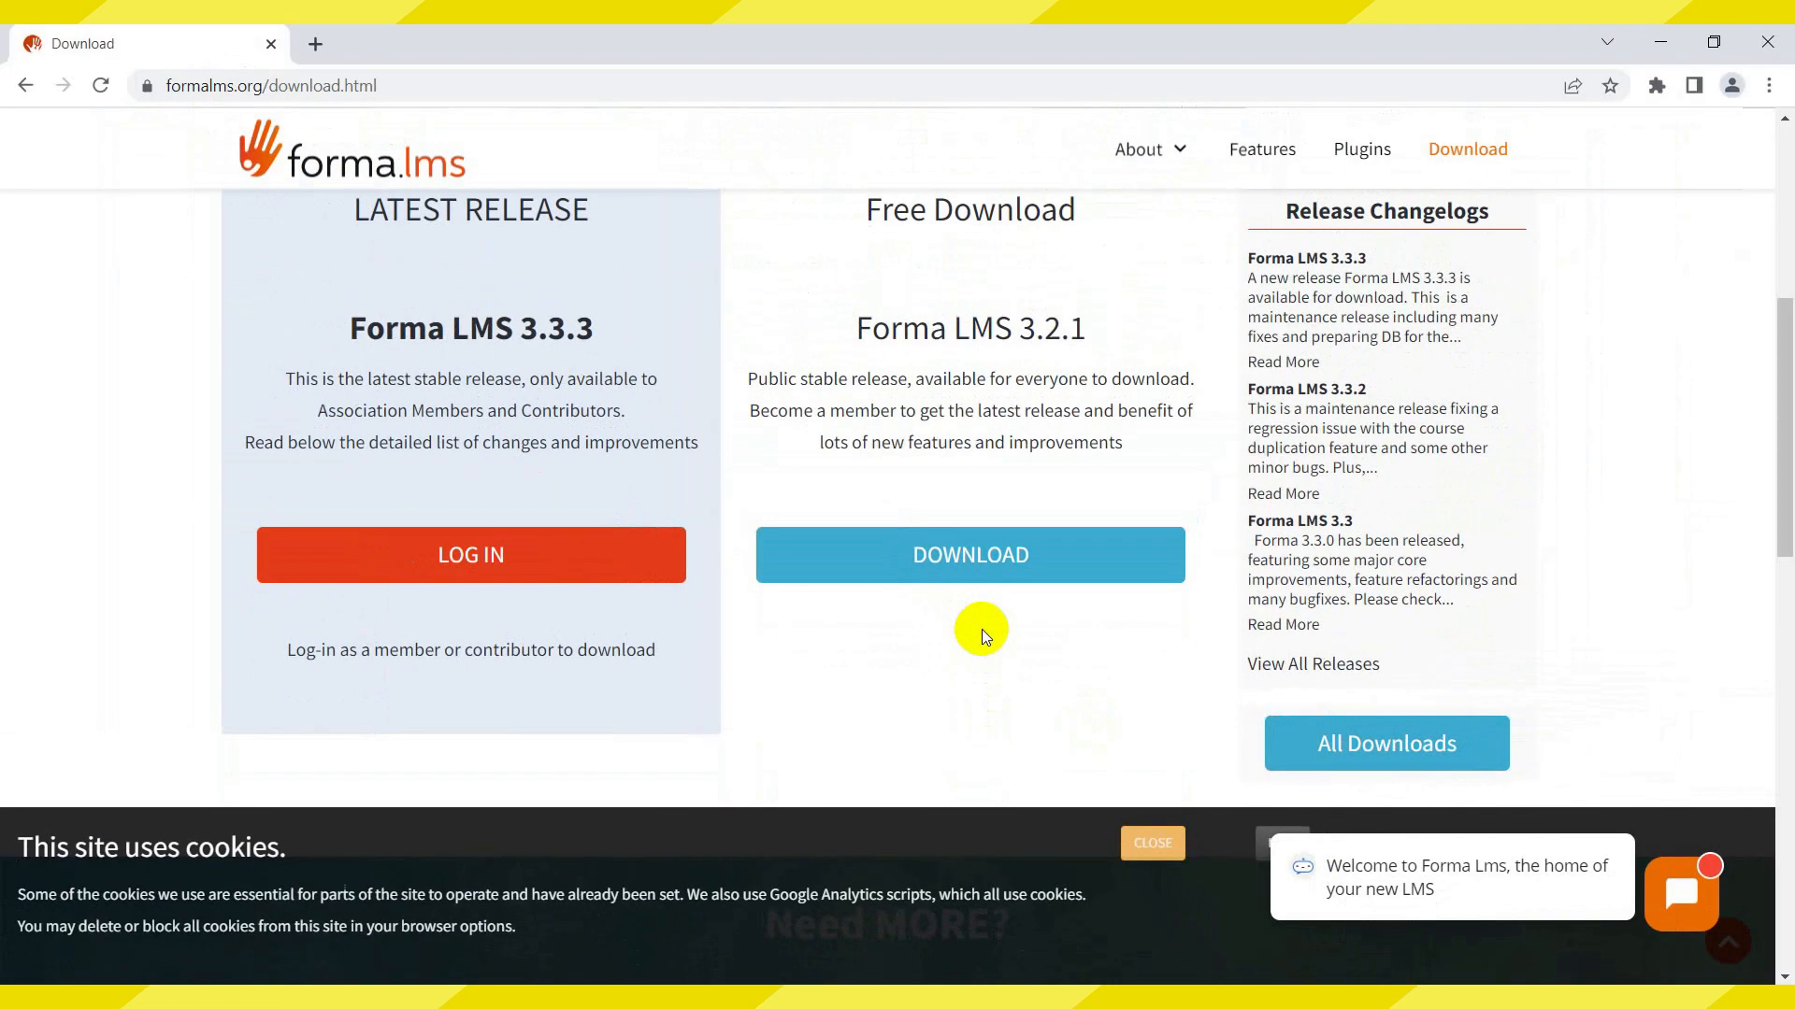
left_click(987, 572)
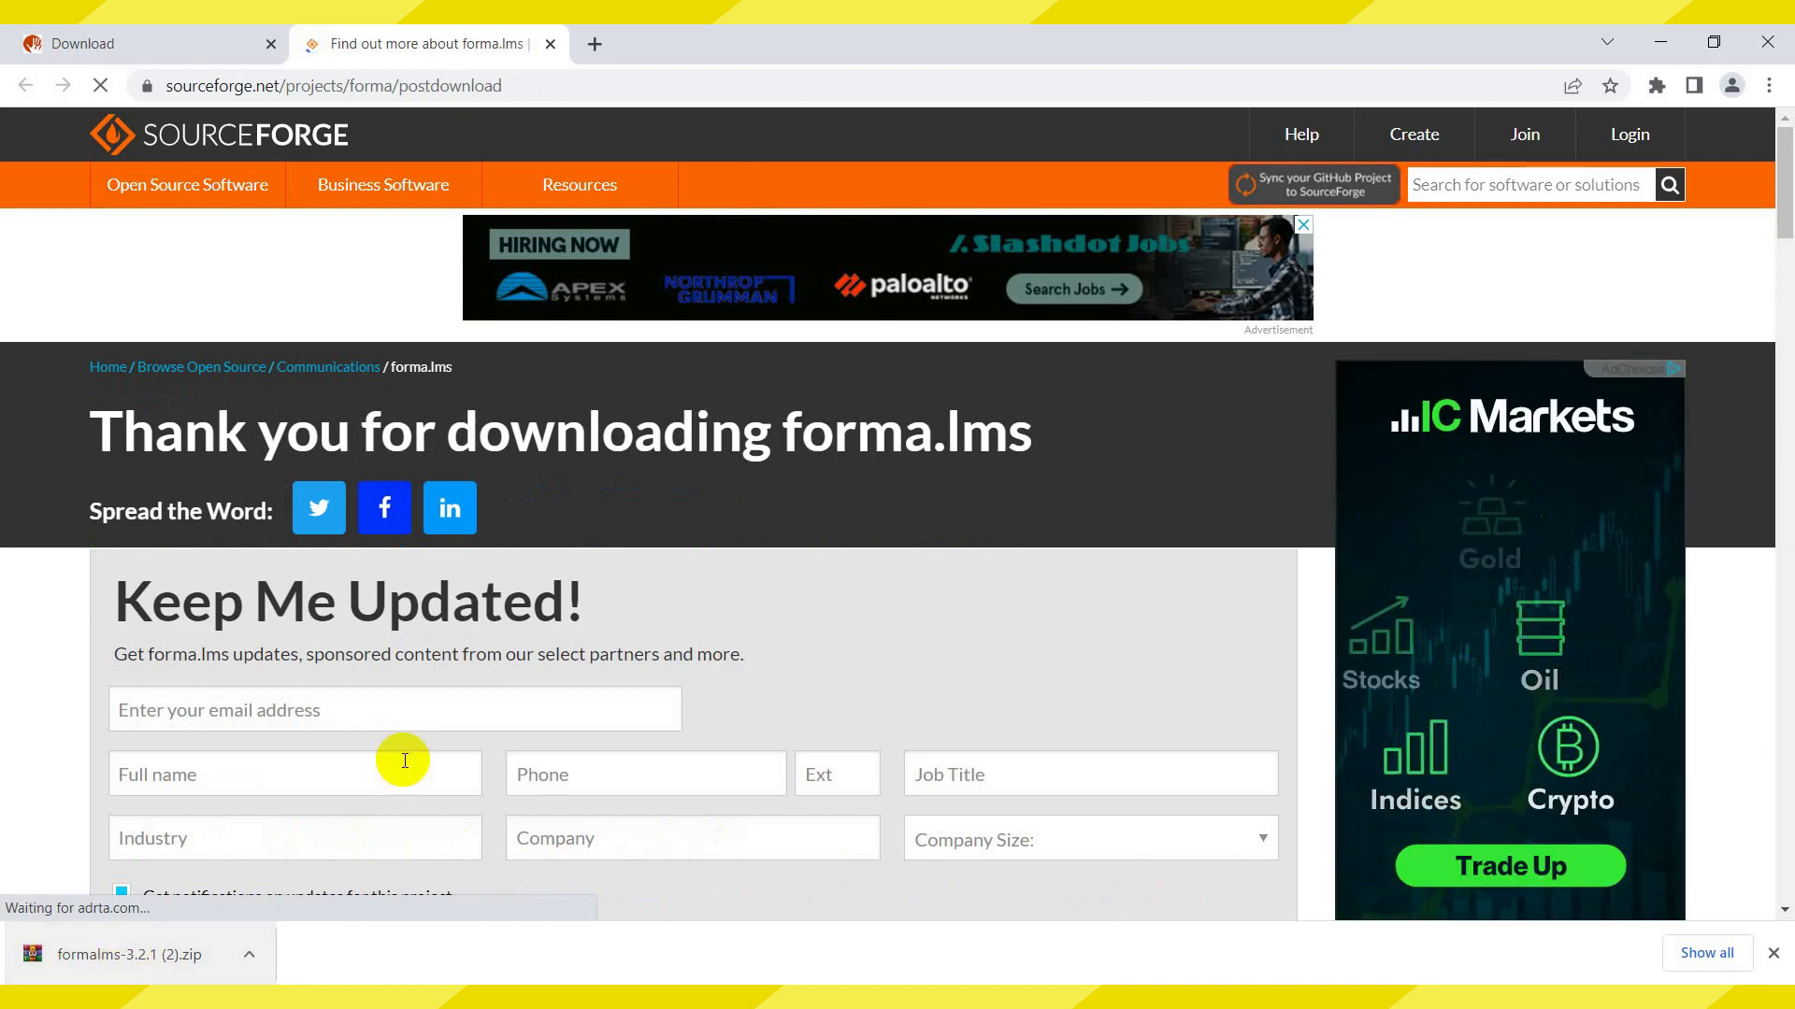
scroll(402, 753, "down", 2)
scroll(402, 738, "up", 2)
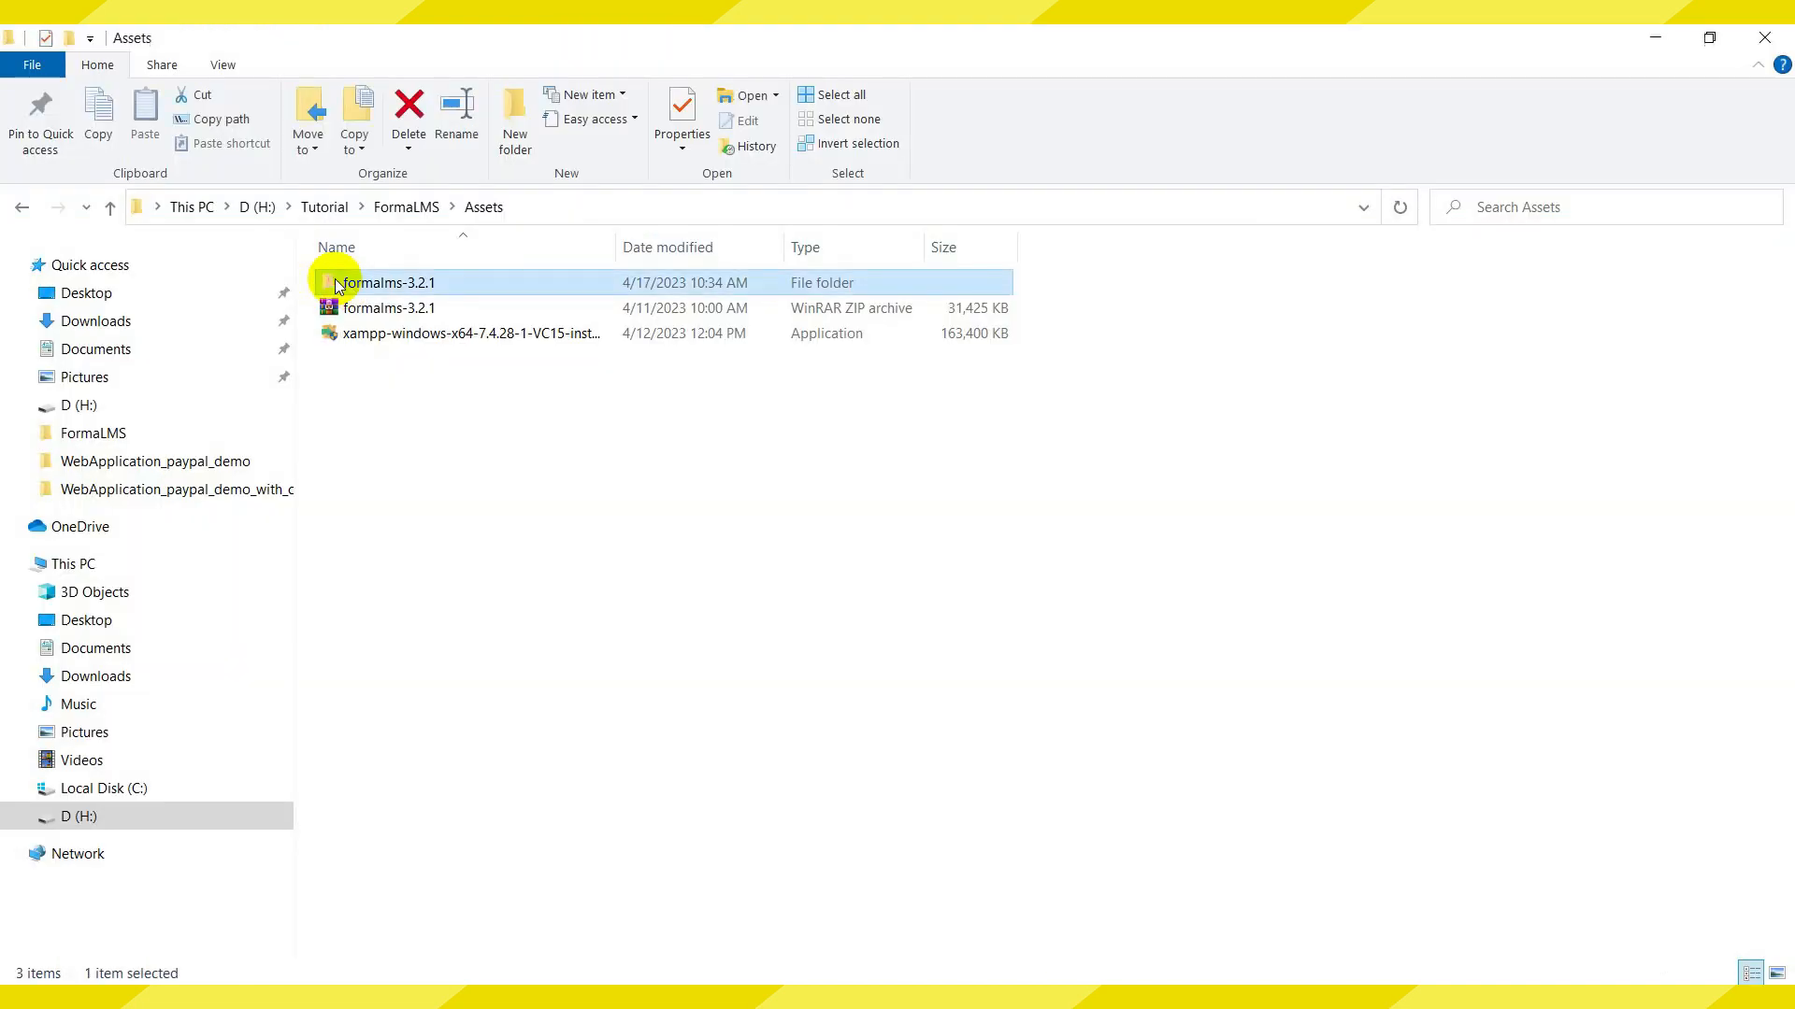
Paste the extracted formalms folder into C:\xampp\htdocs
double_click(335, 279)
left_click(401, 292)
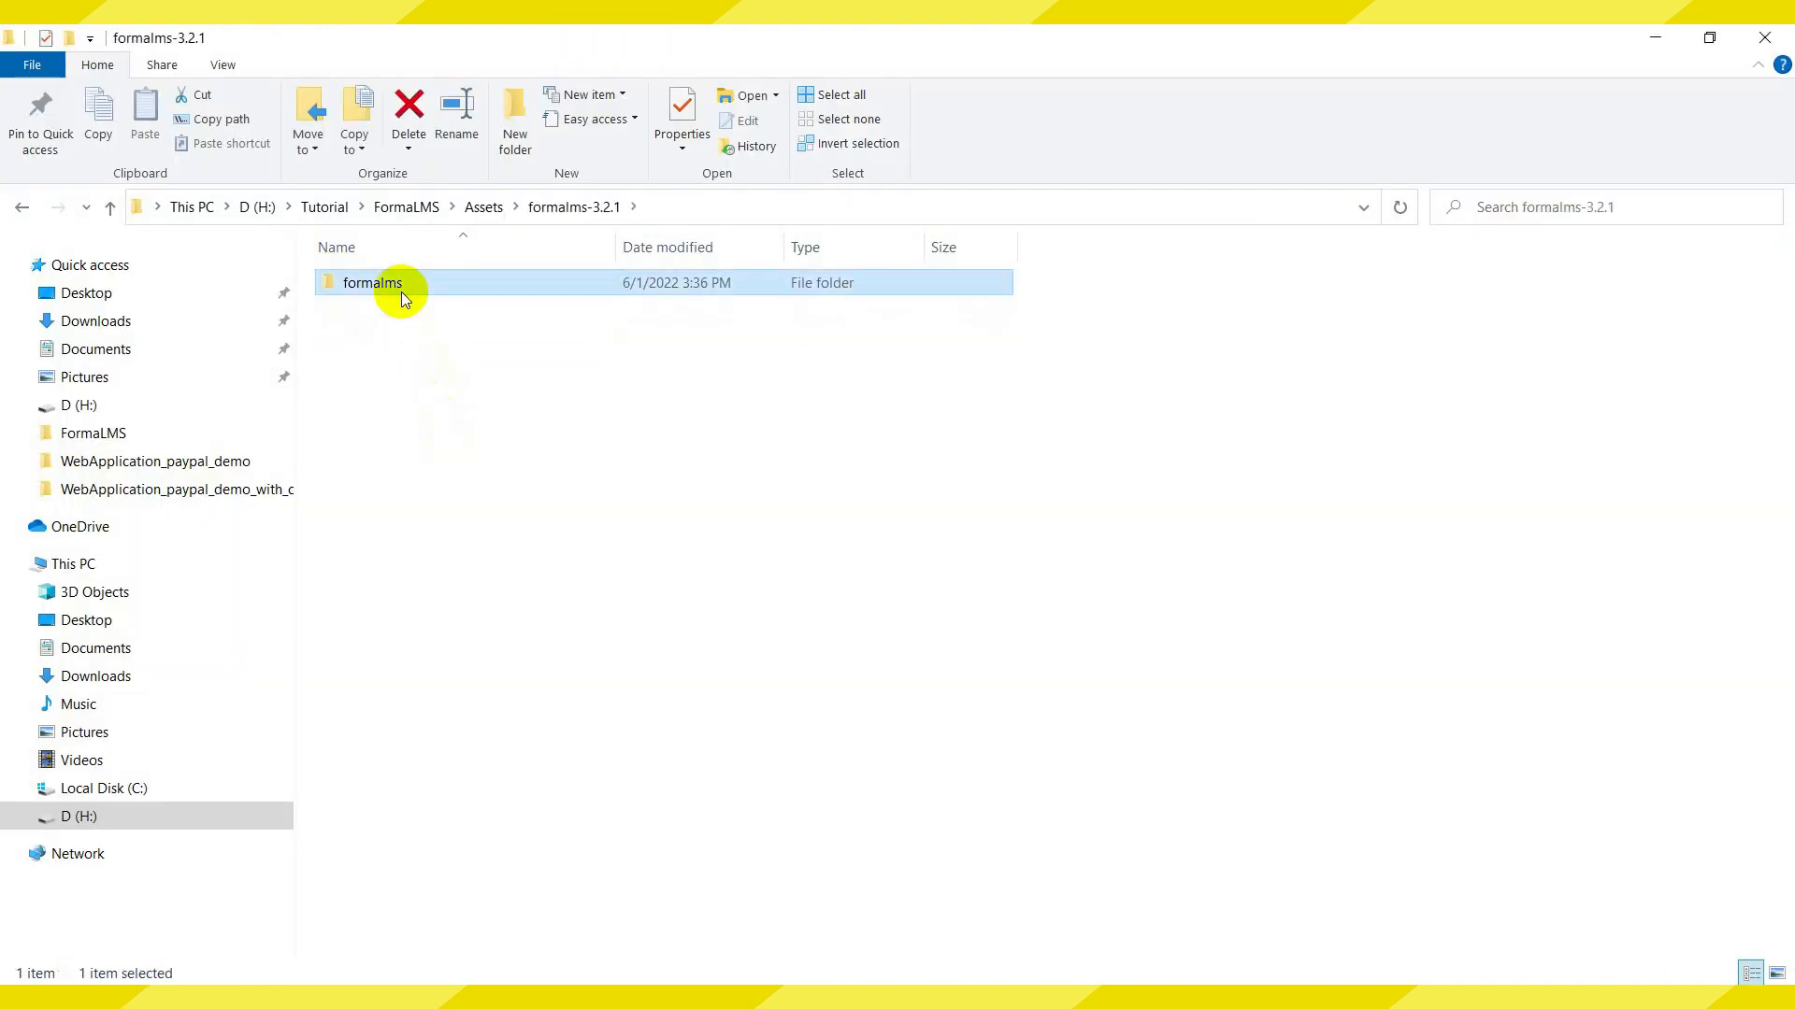
left_click(112, 787)
double_click(378, 533)
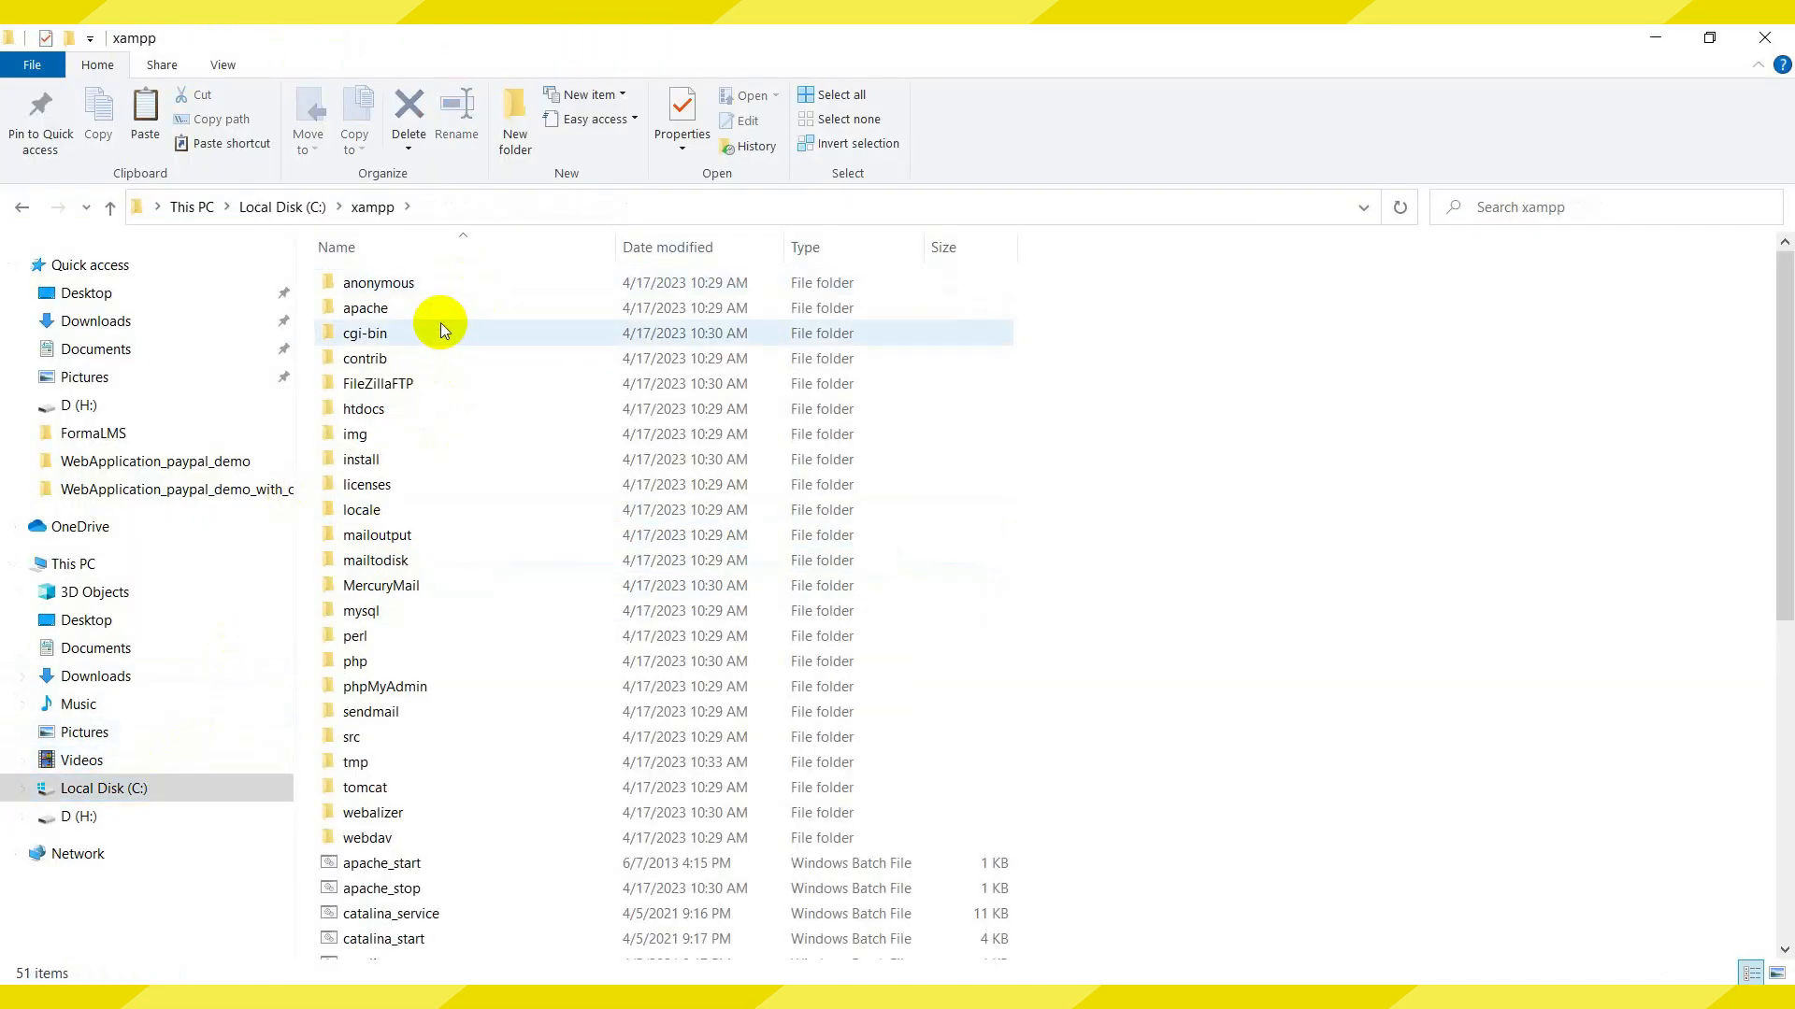
left_click(388, 415)
double_click(389, 415)
key("ctrl+v")
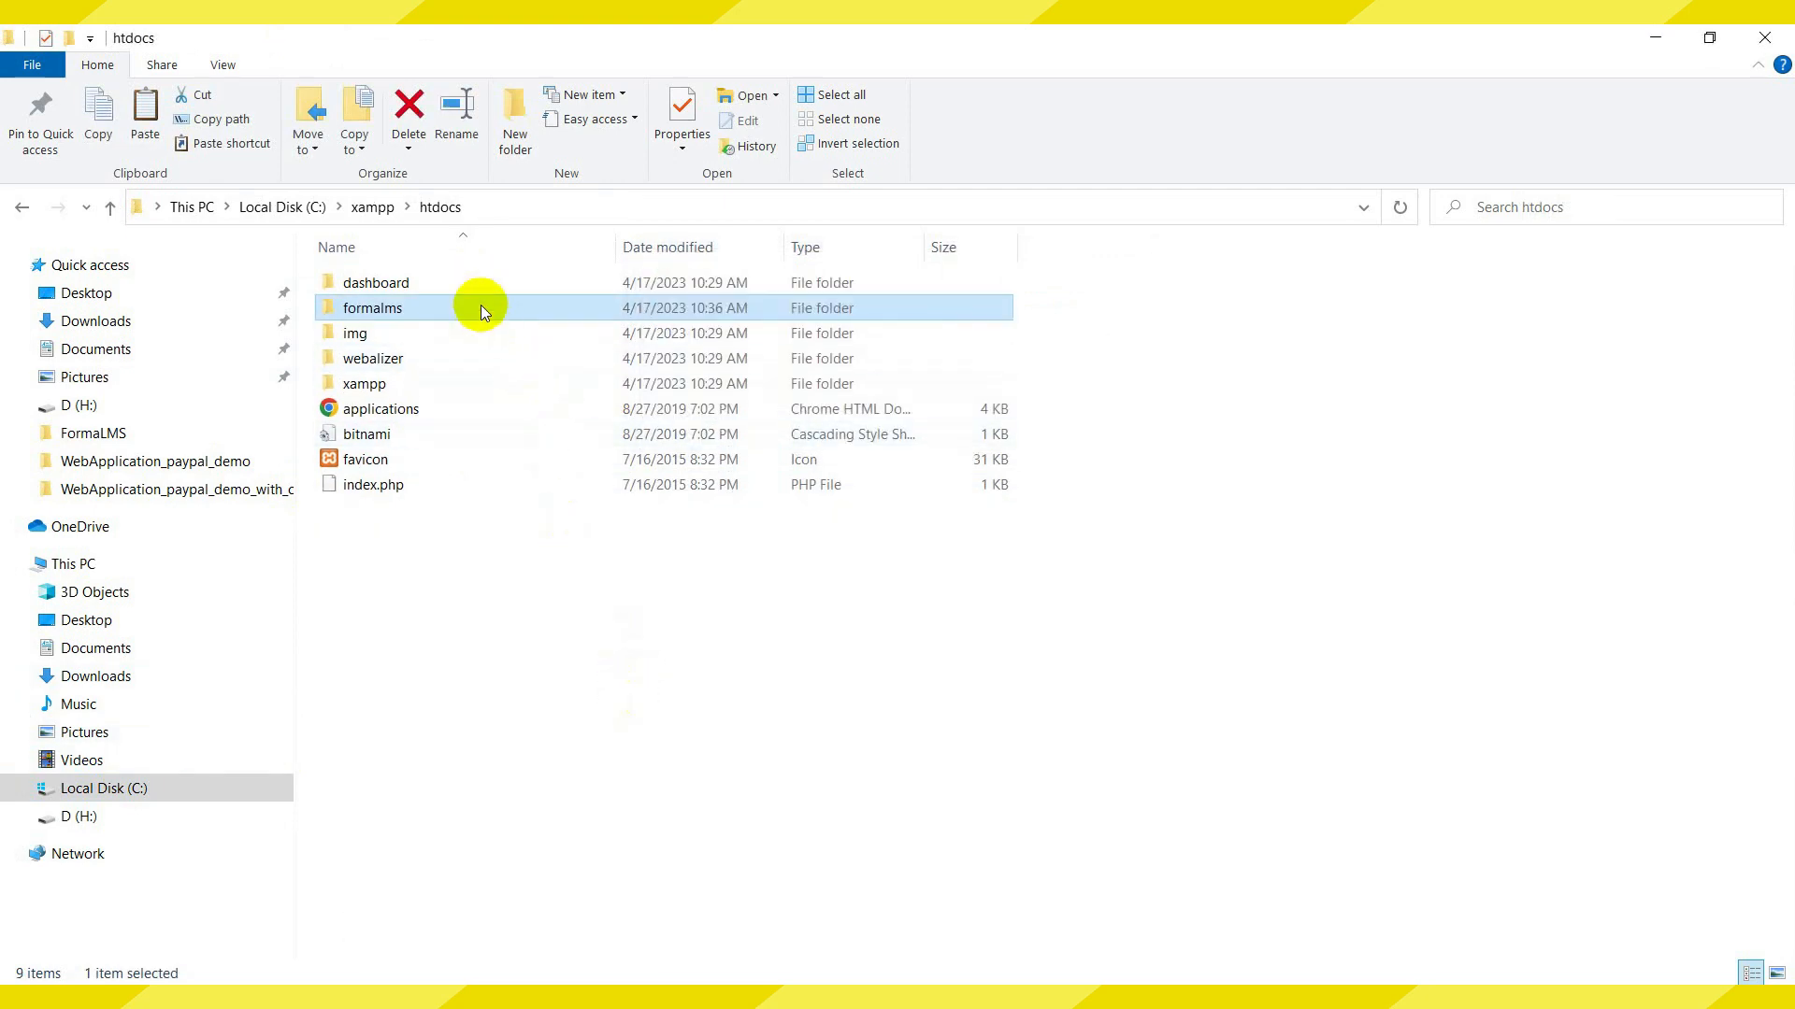
Bring up the XAMPP Control Panel from the tray and open a fresh Chrome tab
left_click(1430, 996)
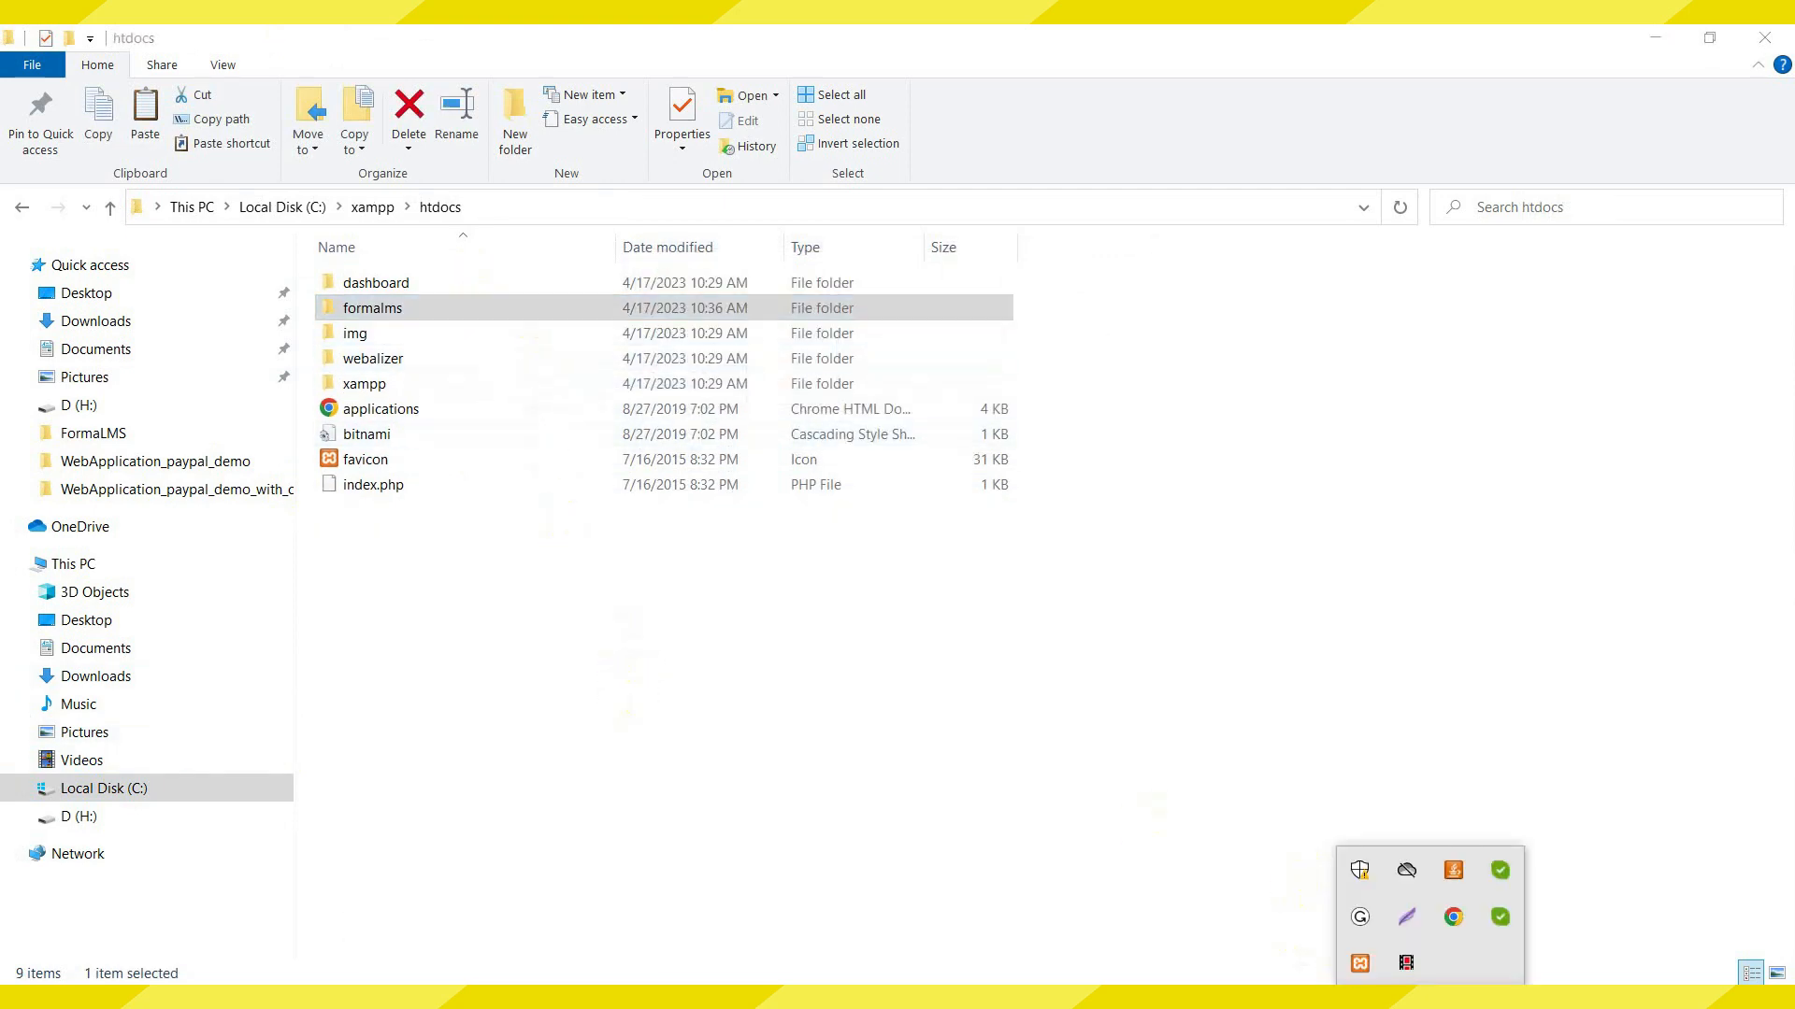
left_click(1363, 962)
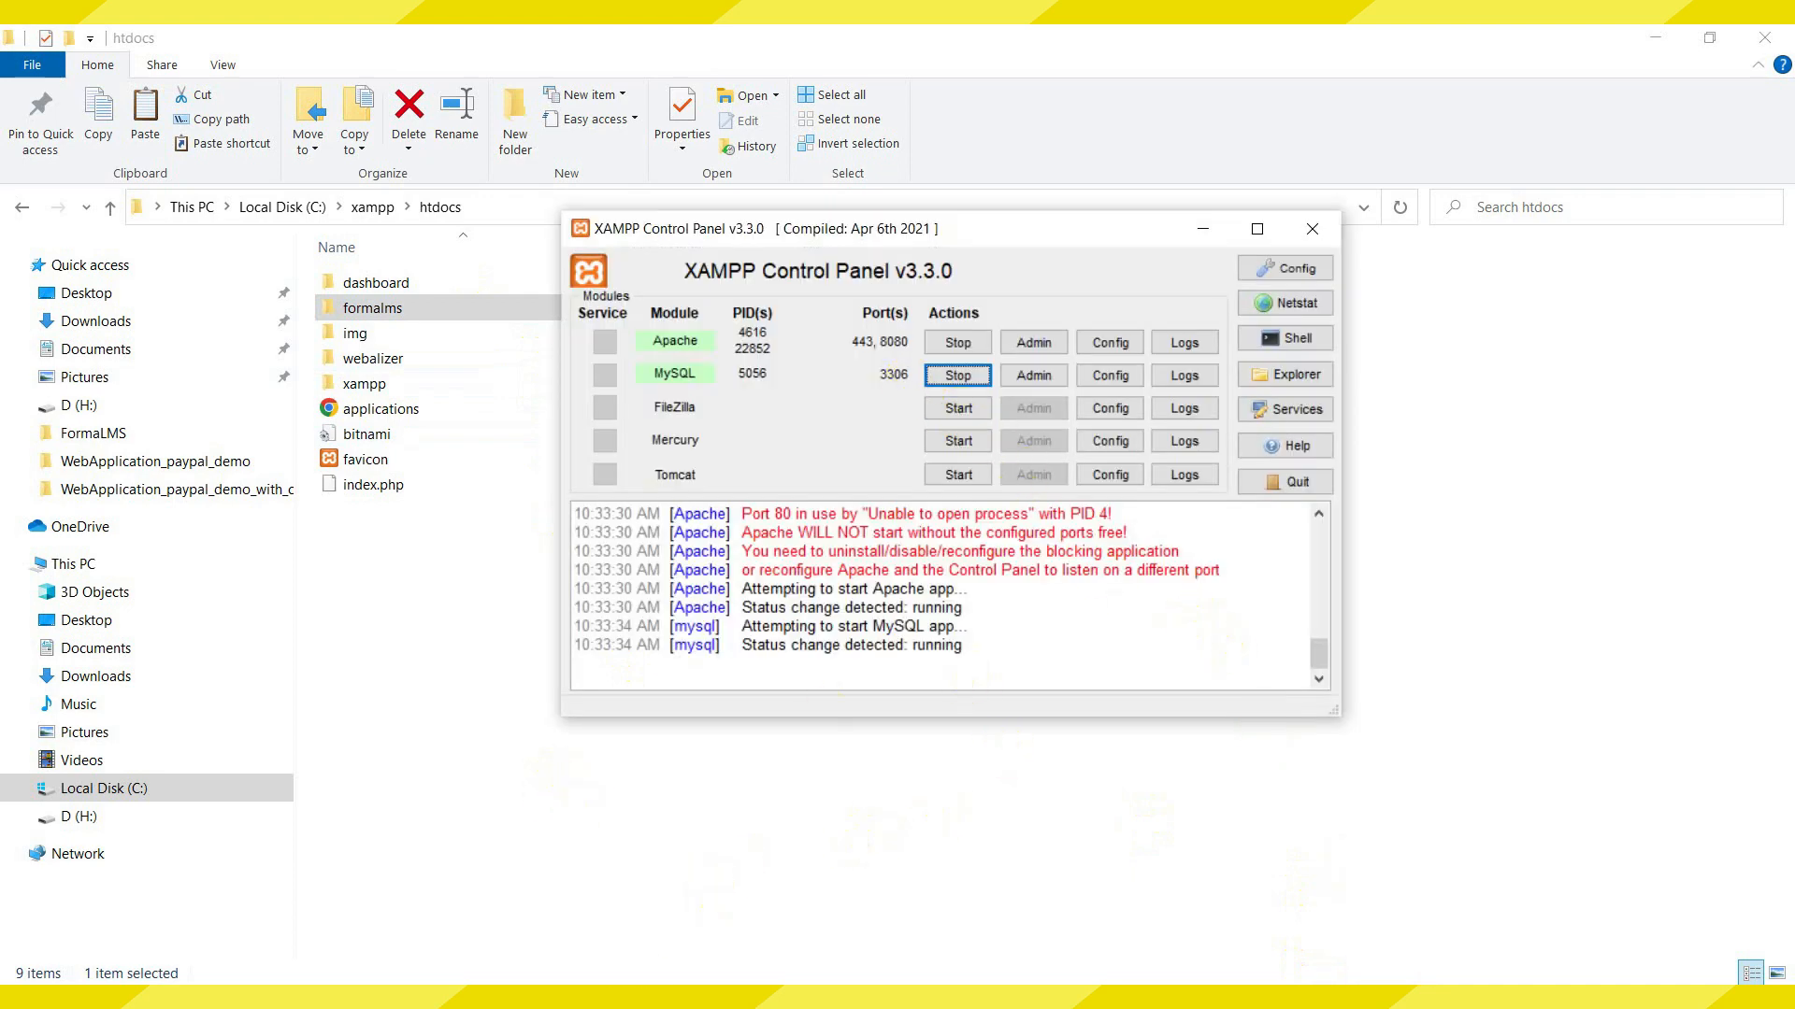
left_click(745, 953)
left_click(275, 43)
left_click(271, 43)
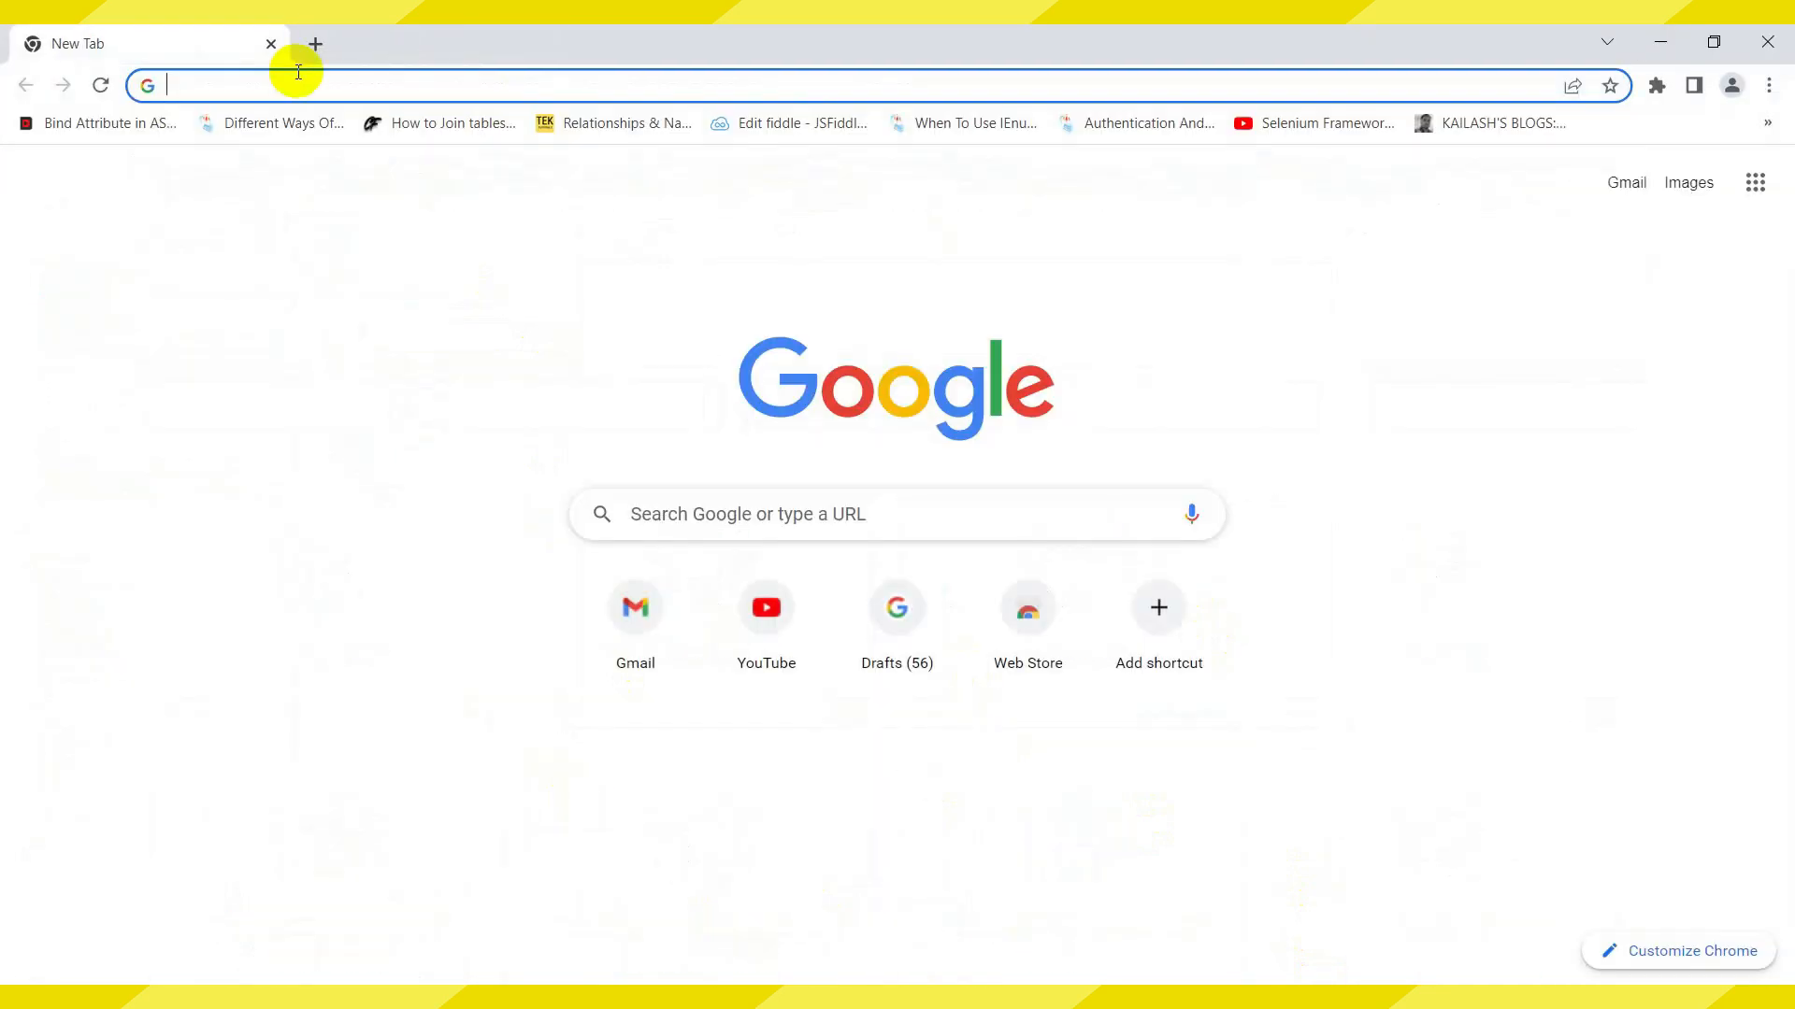
Load localhost:8080/formalms to reach the installer's Step 1 language selection
type("localhost:")
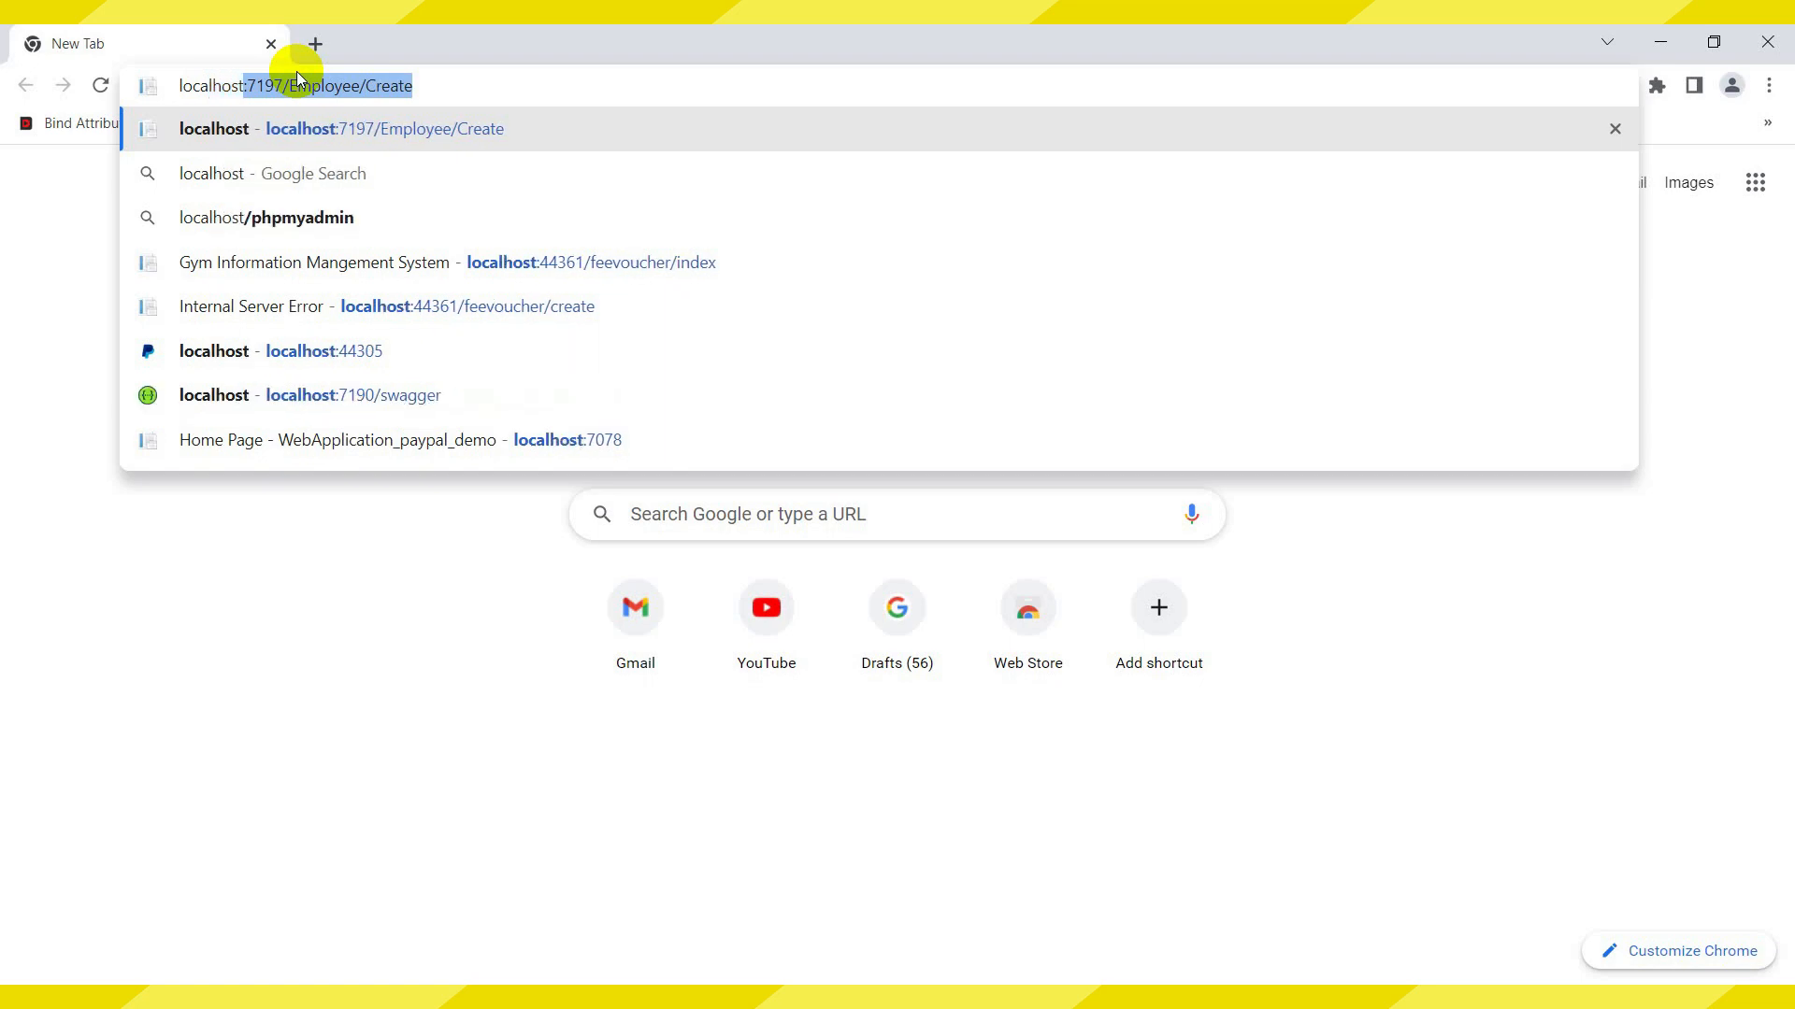
key("Right")
key("BackSpace")
key("BackSpace")
key("BackSpace")
key("BackSpace")
key("BackSpace")
key("BackSpace")
key("BackSpace")
key("BackSpace")
key("BackSpace")
key("BackSpace")
key("BackSpace")
key("BackSpace")
key("BackSpace")
key("BackSpace")
key("BackSpace")
key("BackSpace")
key("BackSpace")
key("BackSpace")
key("BackSpace")
key("BackSpace")
type("8080")
type("/formalms")
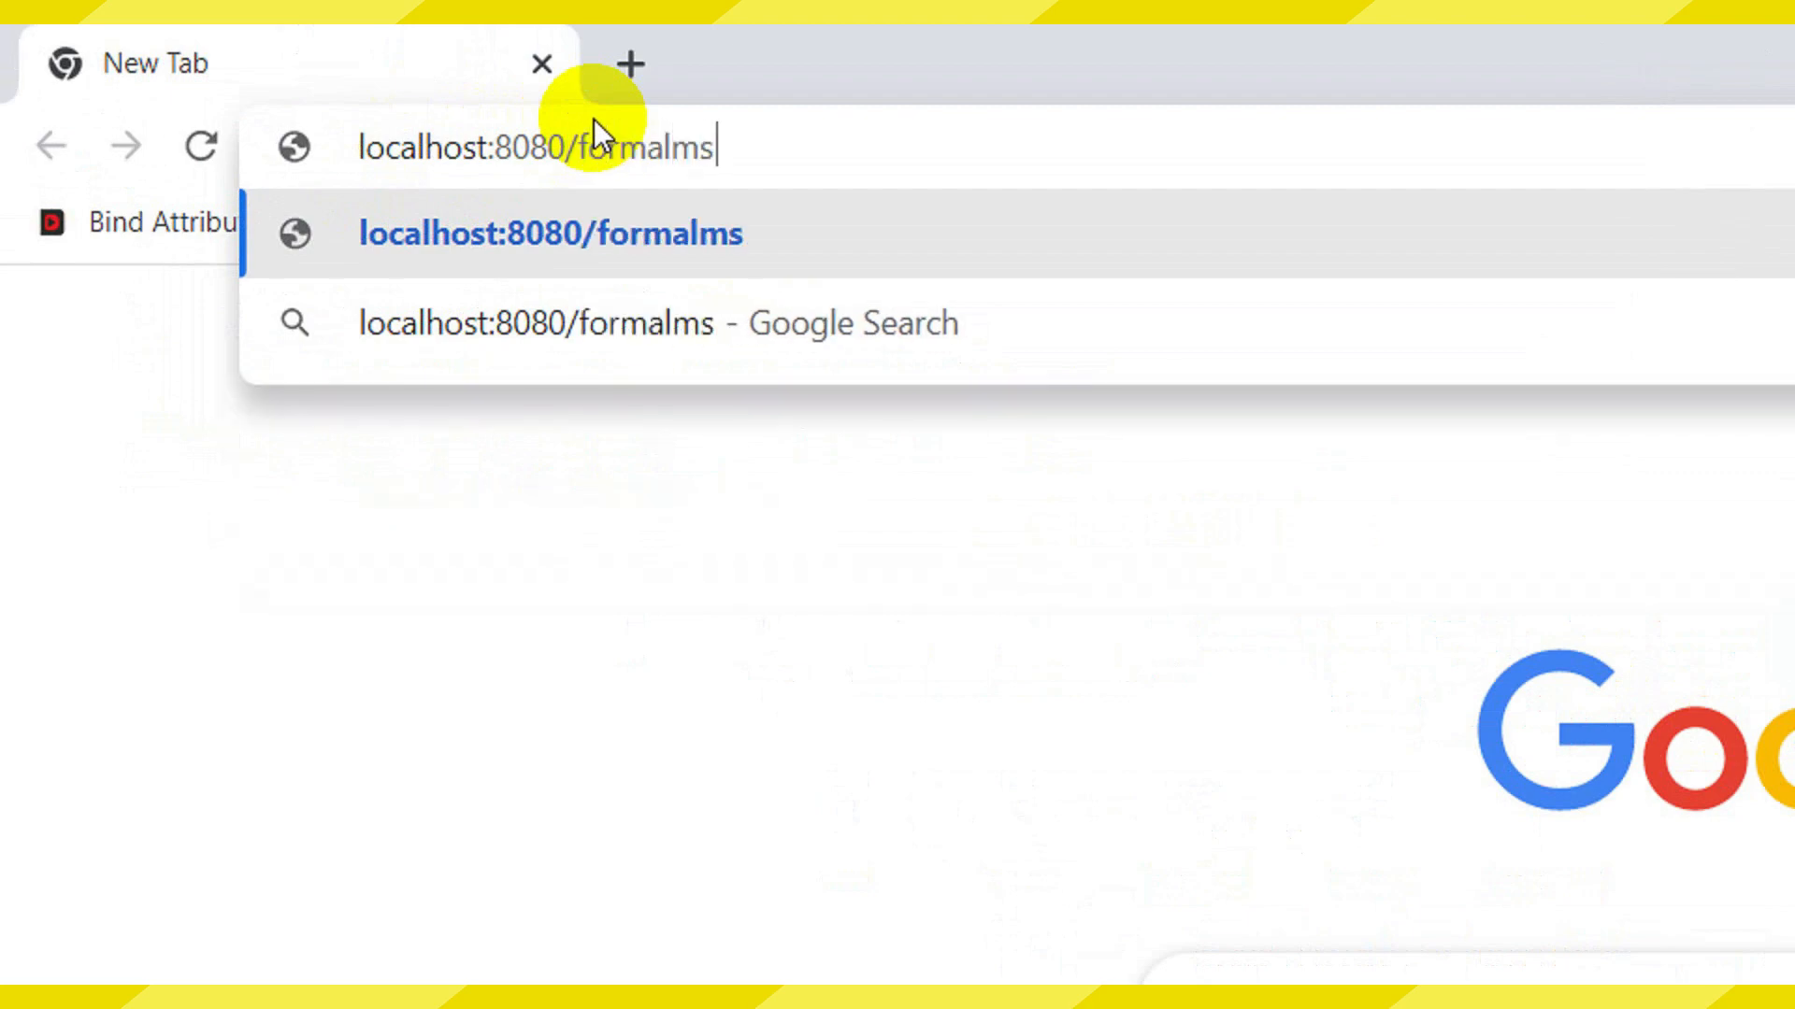
key("Return")
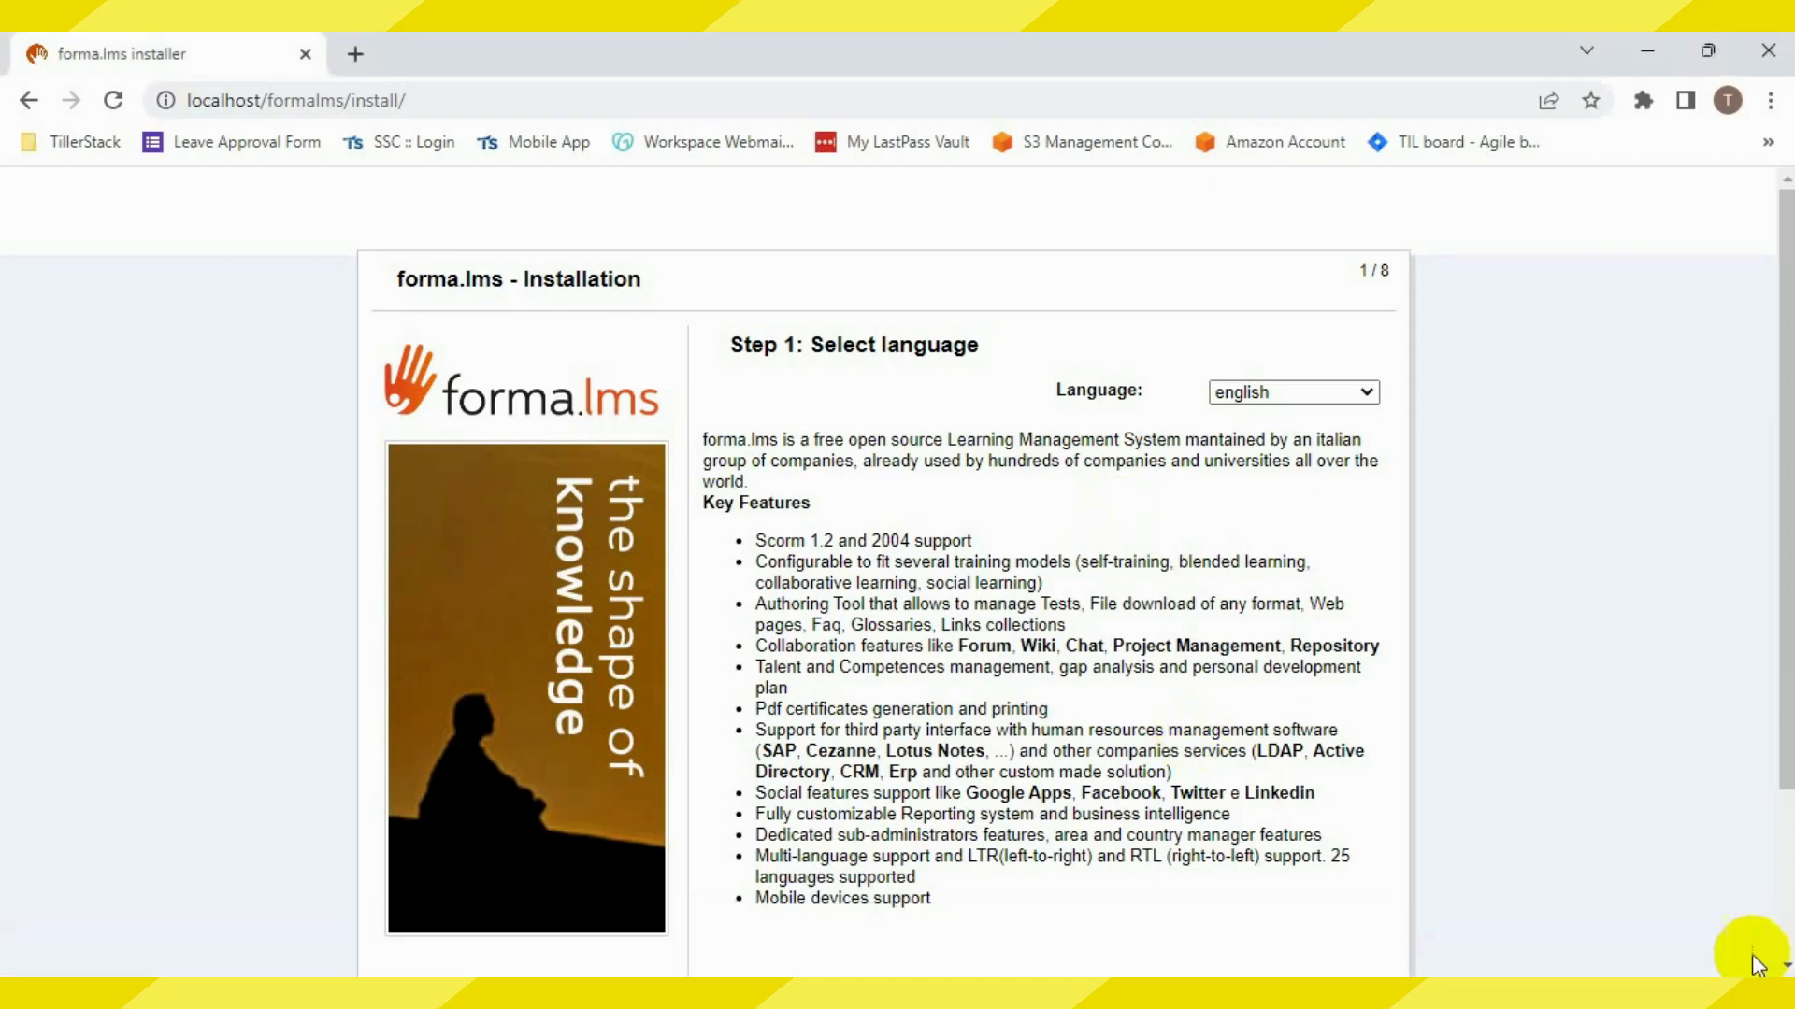
Pass the system check and accept the license to reach Step 4: Configuration
scroll(1308, 795, "down", 3)
left_click(1308, 852)
scroll(1327, 784, "down", 3)
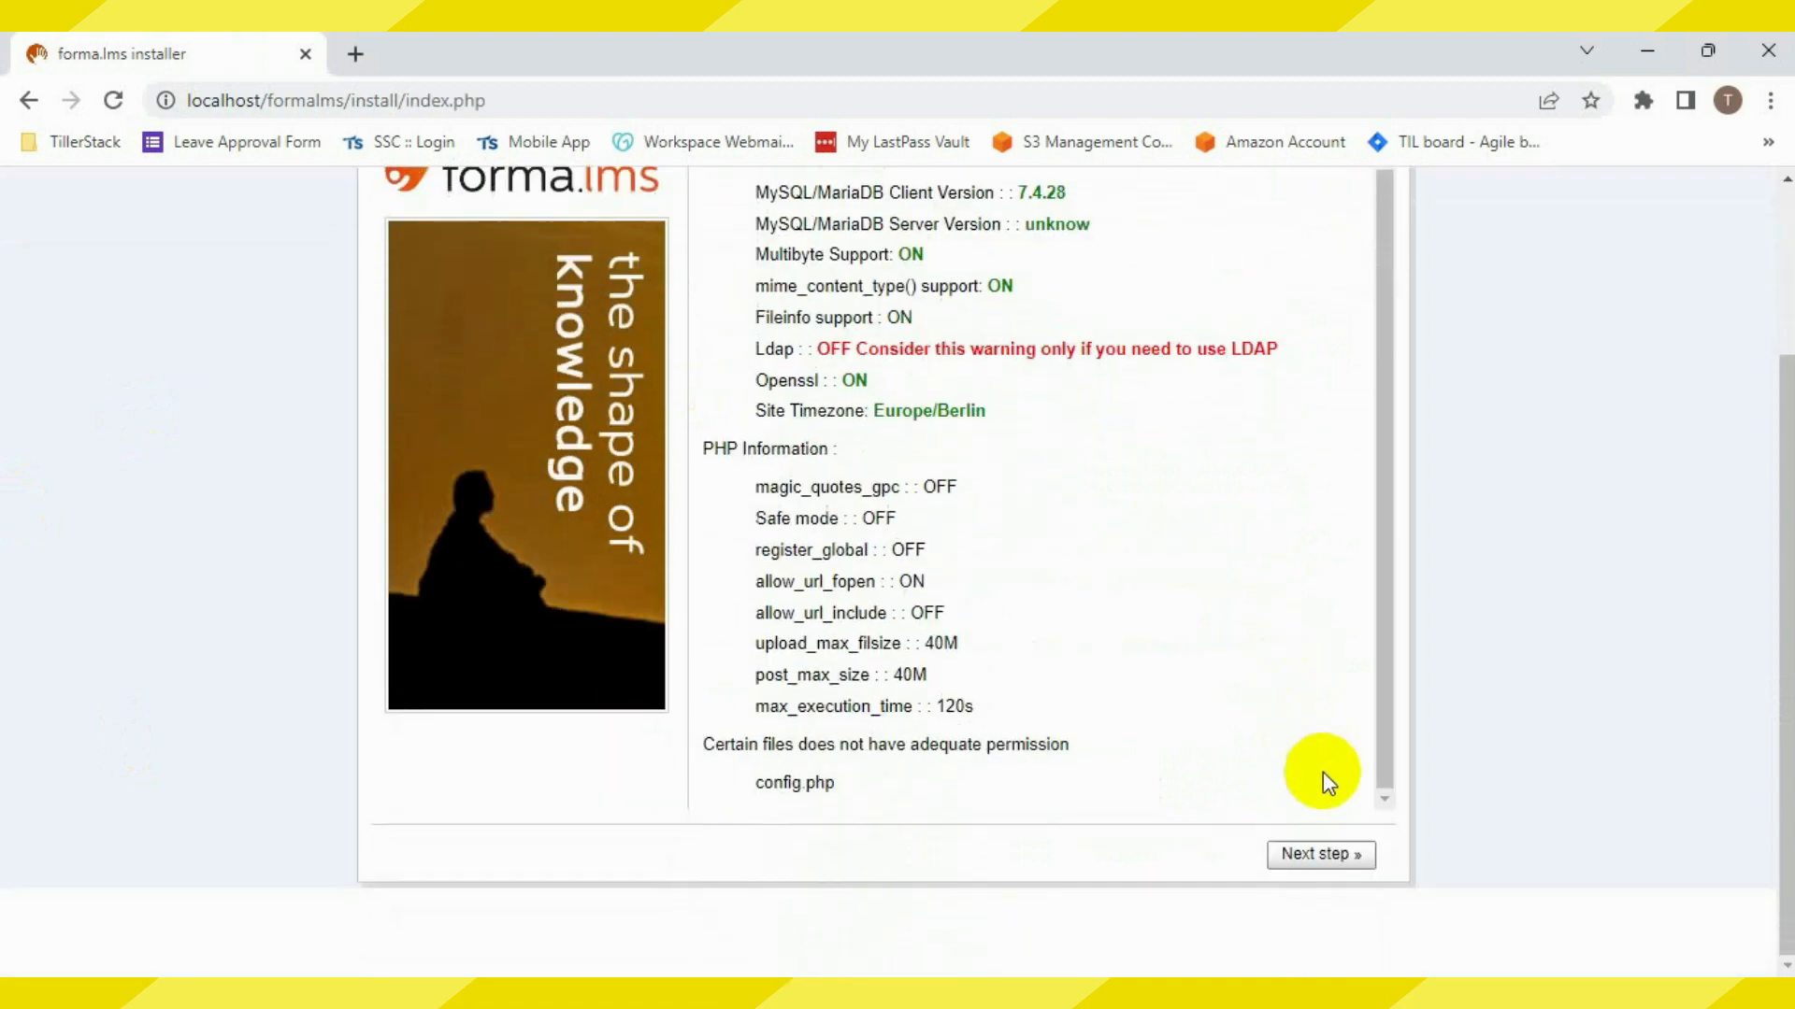
left_click(1321, 854)
scroll(1201, 794, "down", 3)
left_click(712, 938)
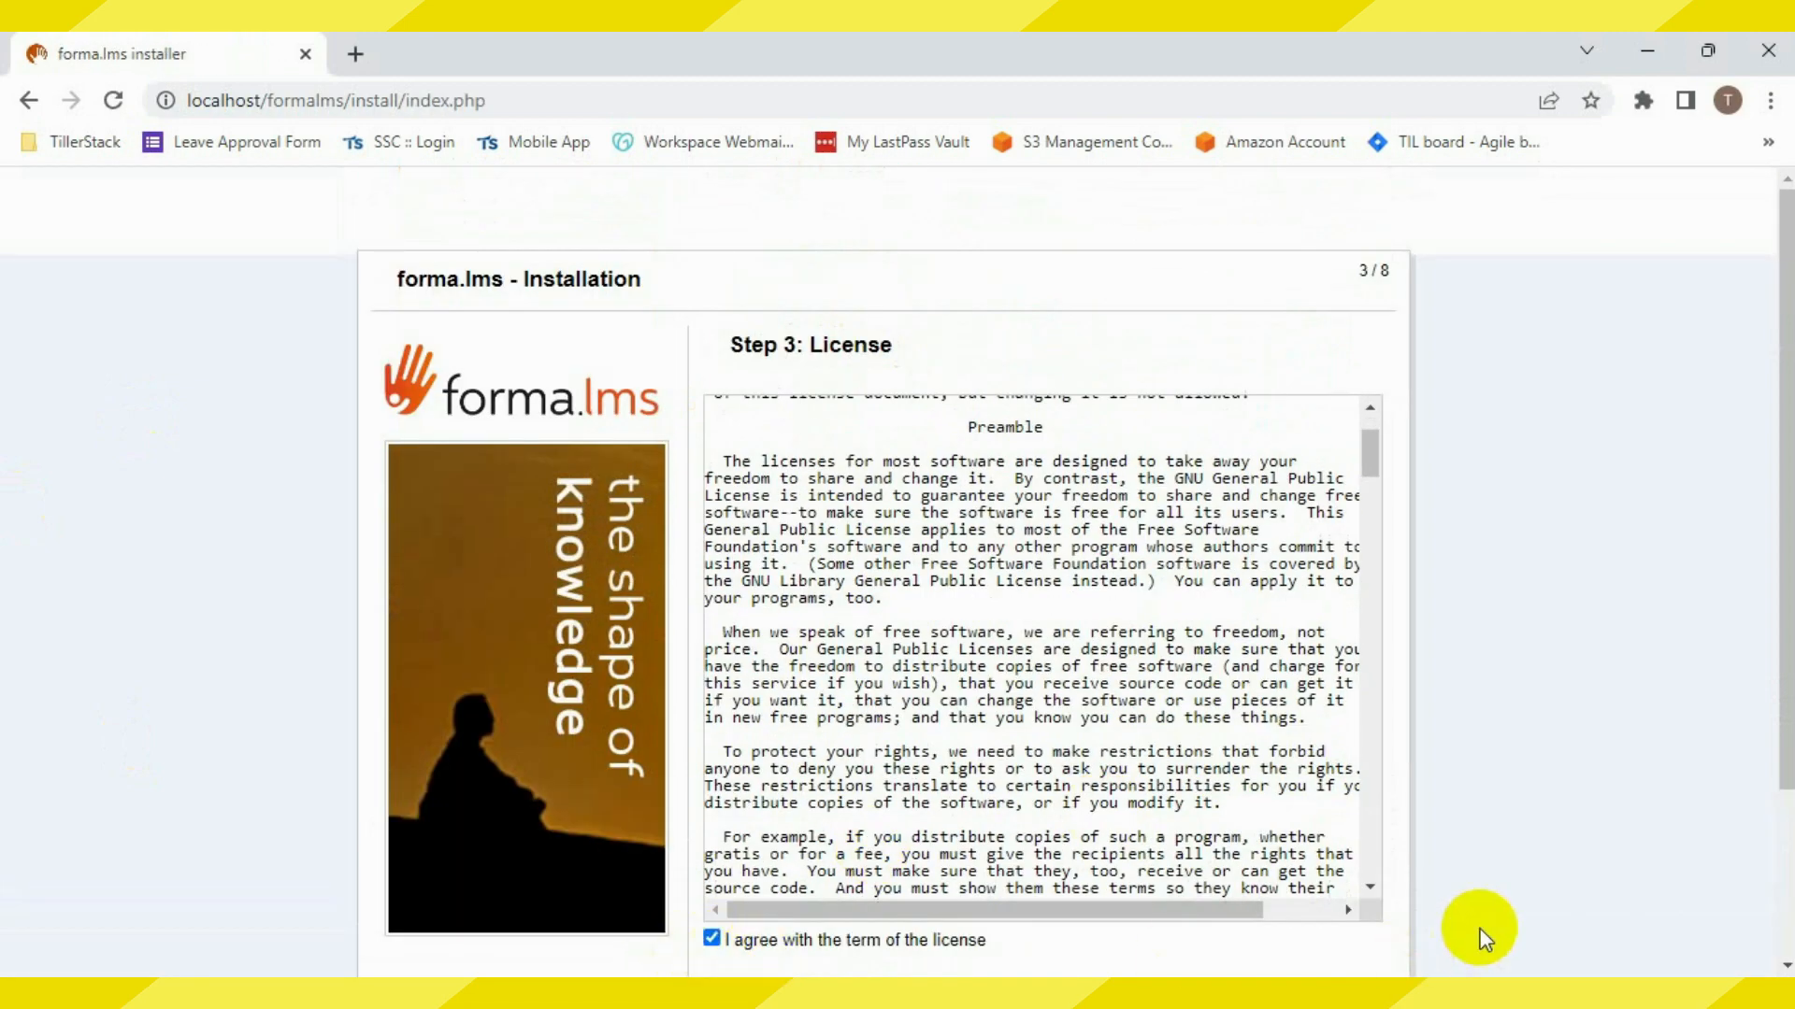
scroll(1485, 939, "down", 3)
left_click(1321, 853)
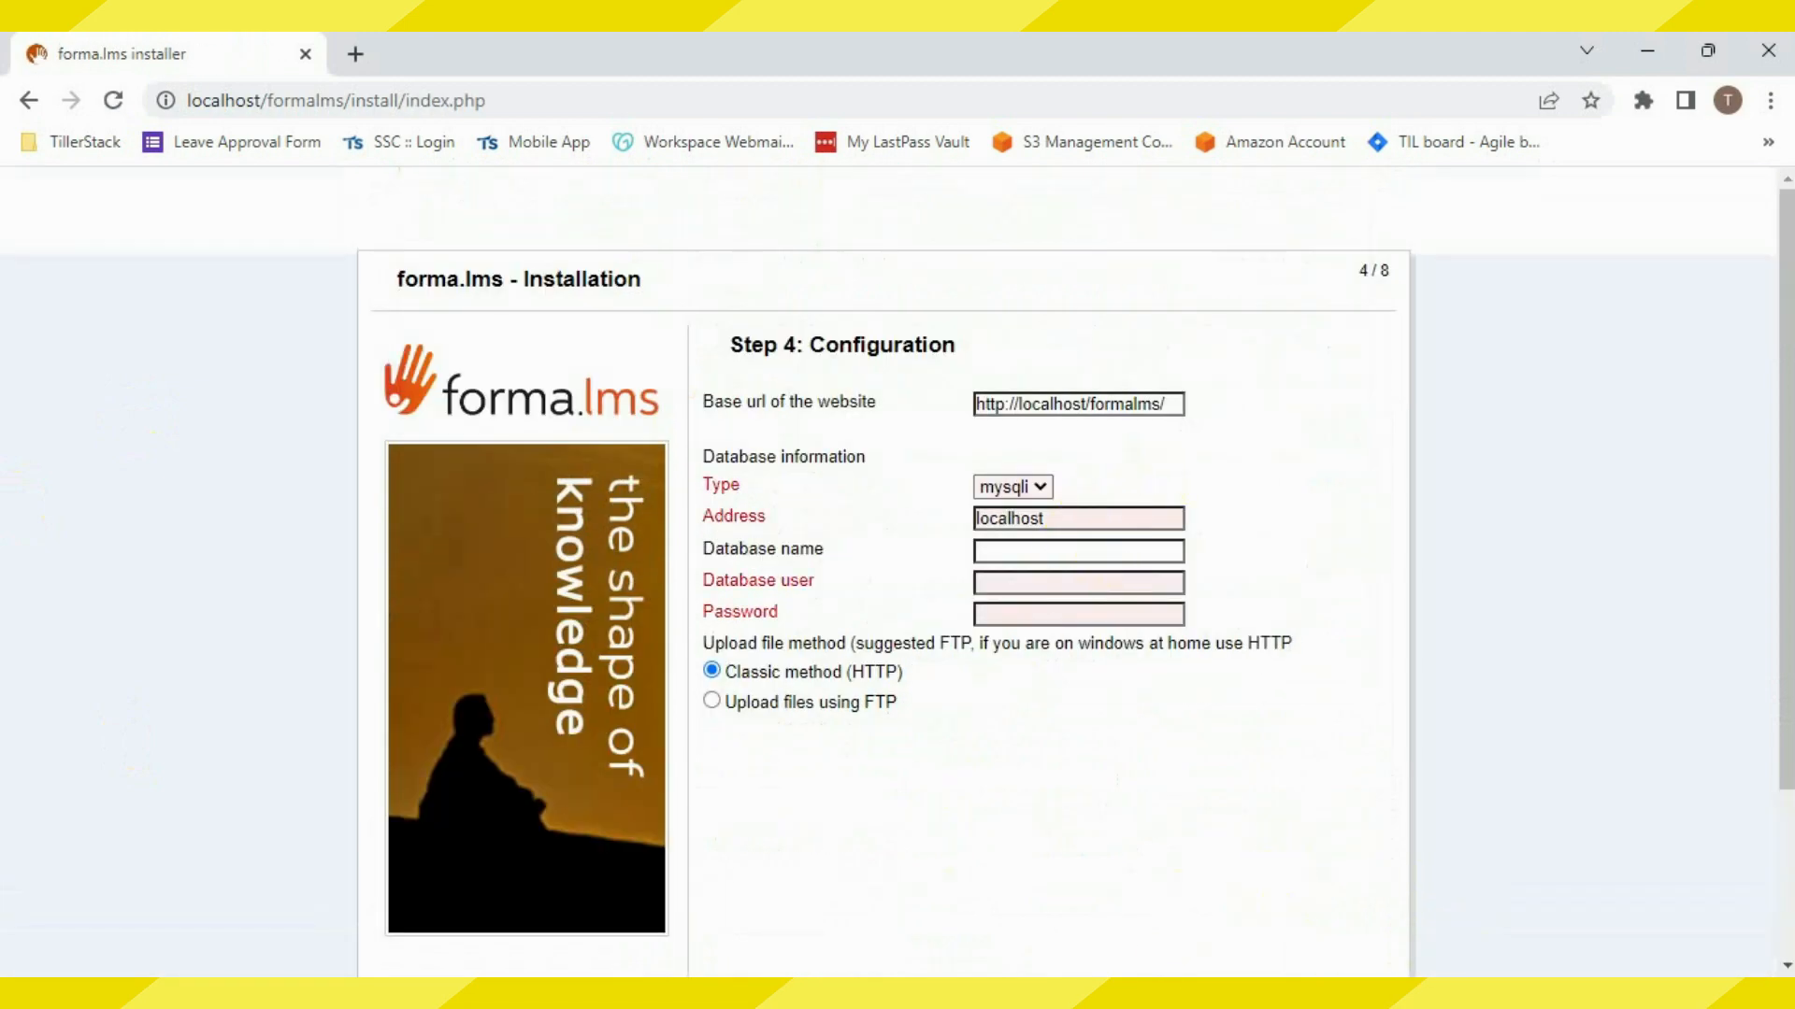
Open a second browser tab and begin entering the localhost phpMyAdmin address
left_click(359, 48)
type("localhost/formalms")
key("BackSpace")
key("BackSpace")
key("BackSpace")
key("BackSpace")
key("BackSpace")
key("BackSpace")
key("BackSpace")
key("BackSpace")
Open phpMyAdmin on localhost and create a new database named formalms
type("php")
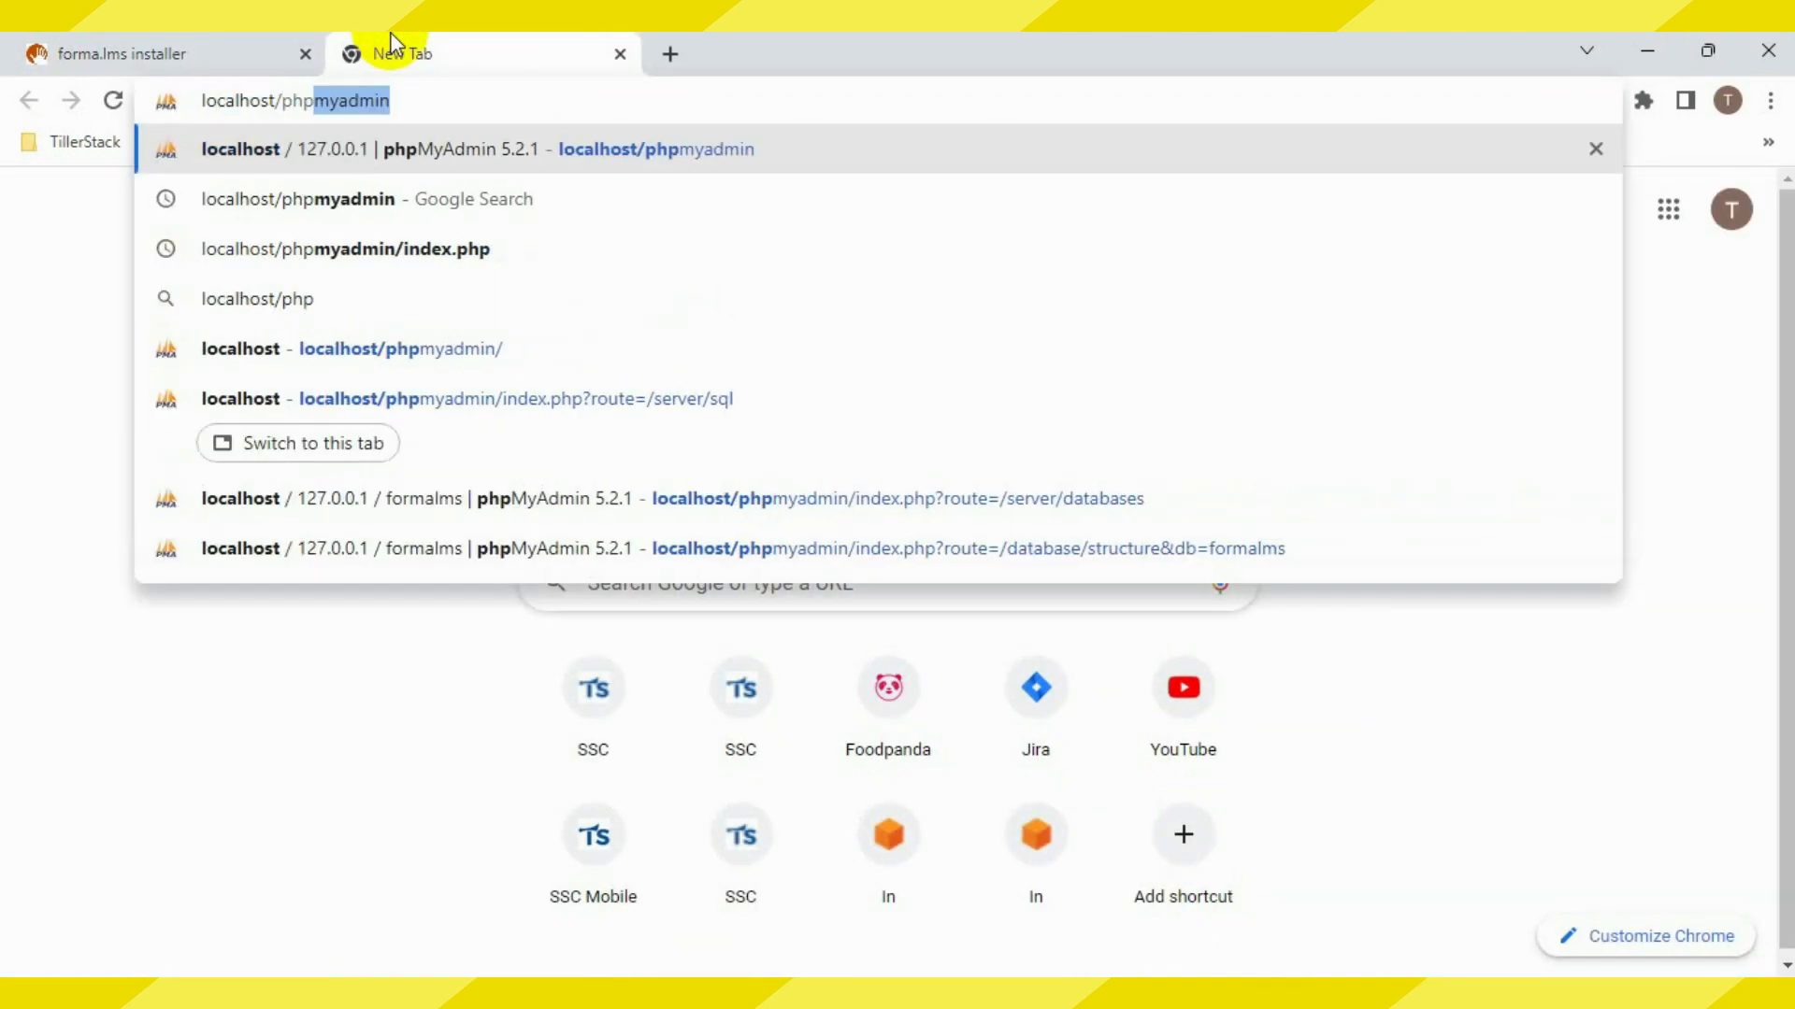
key("BackSpace")
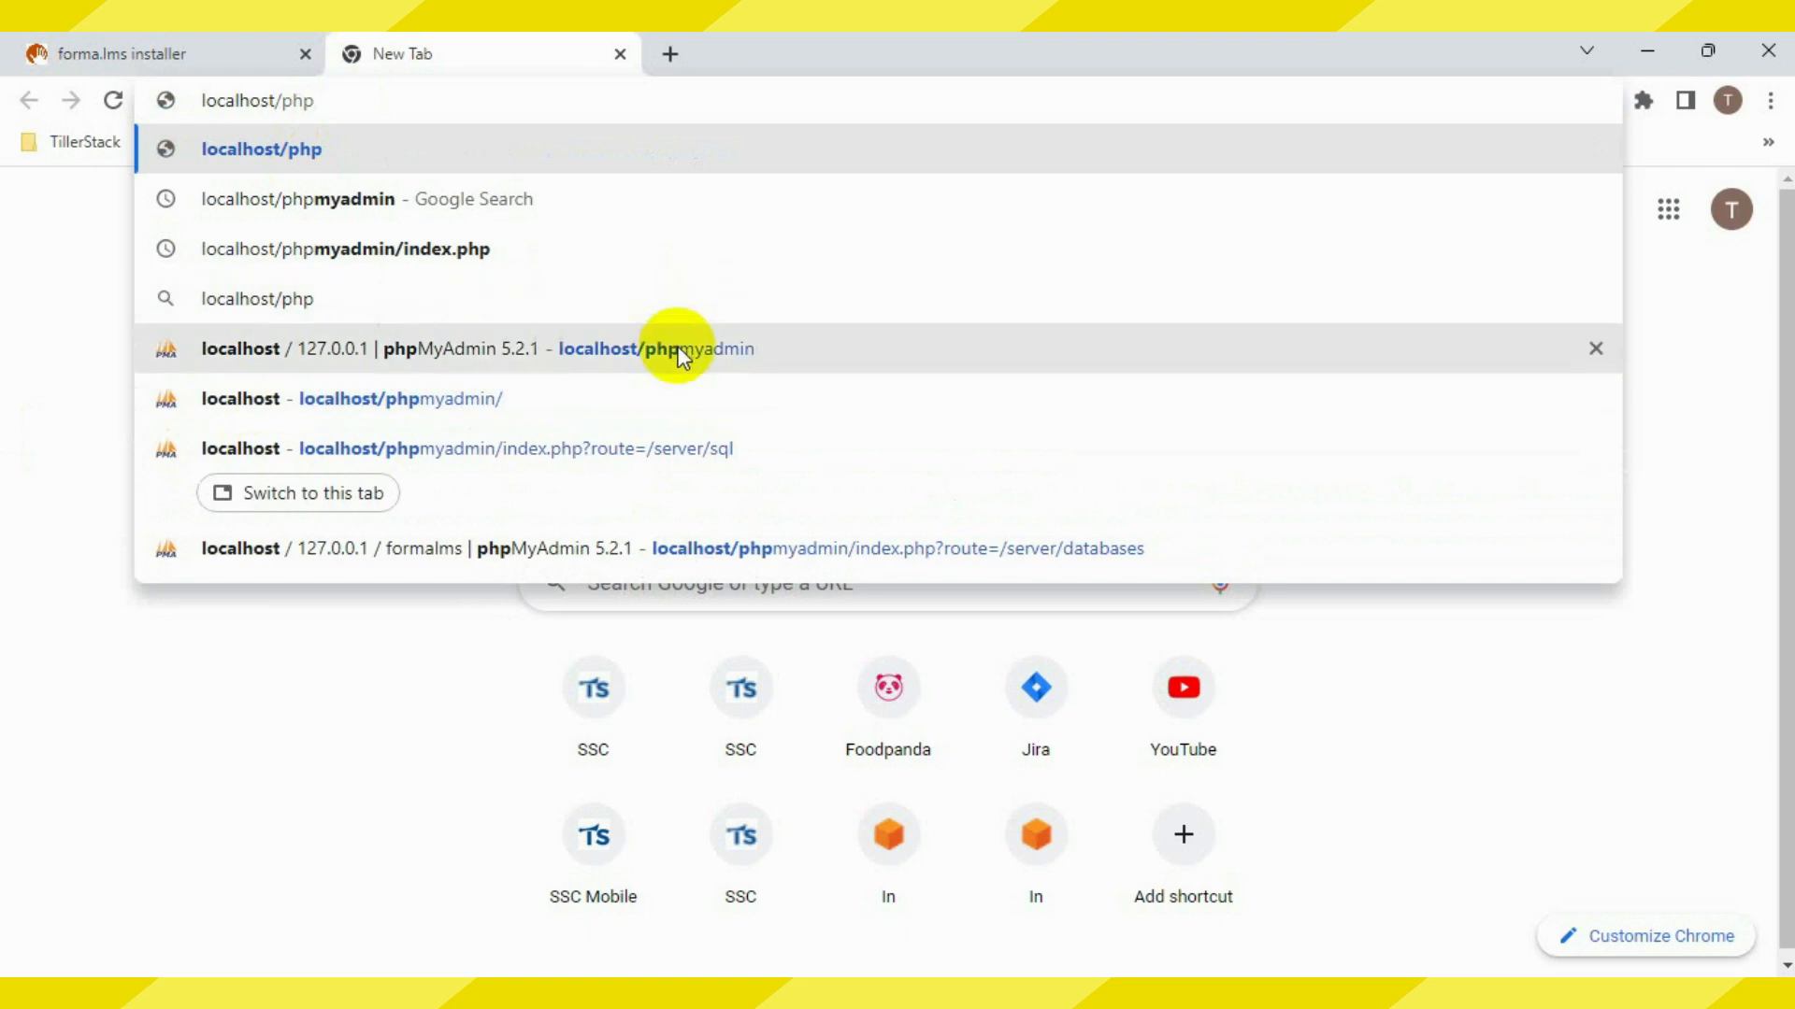
left_click(680, 353)
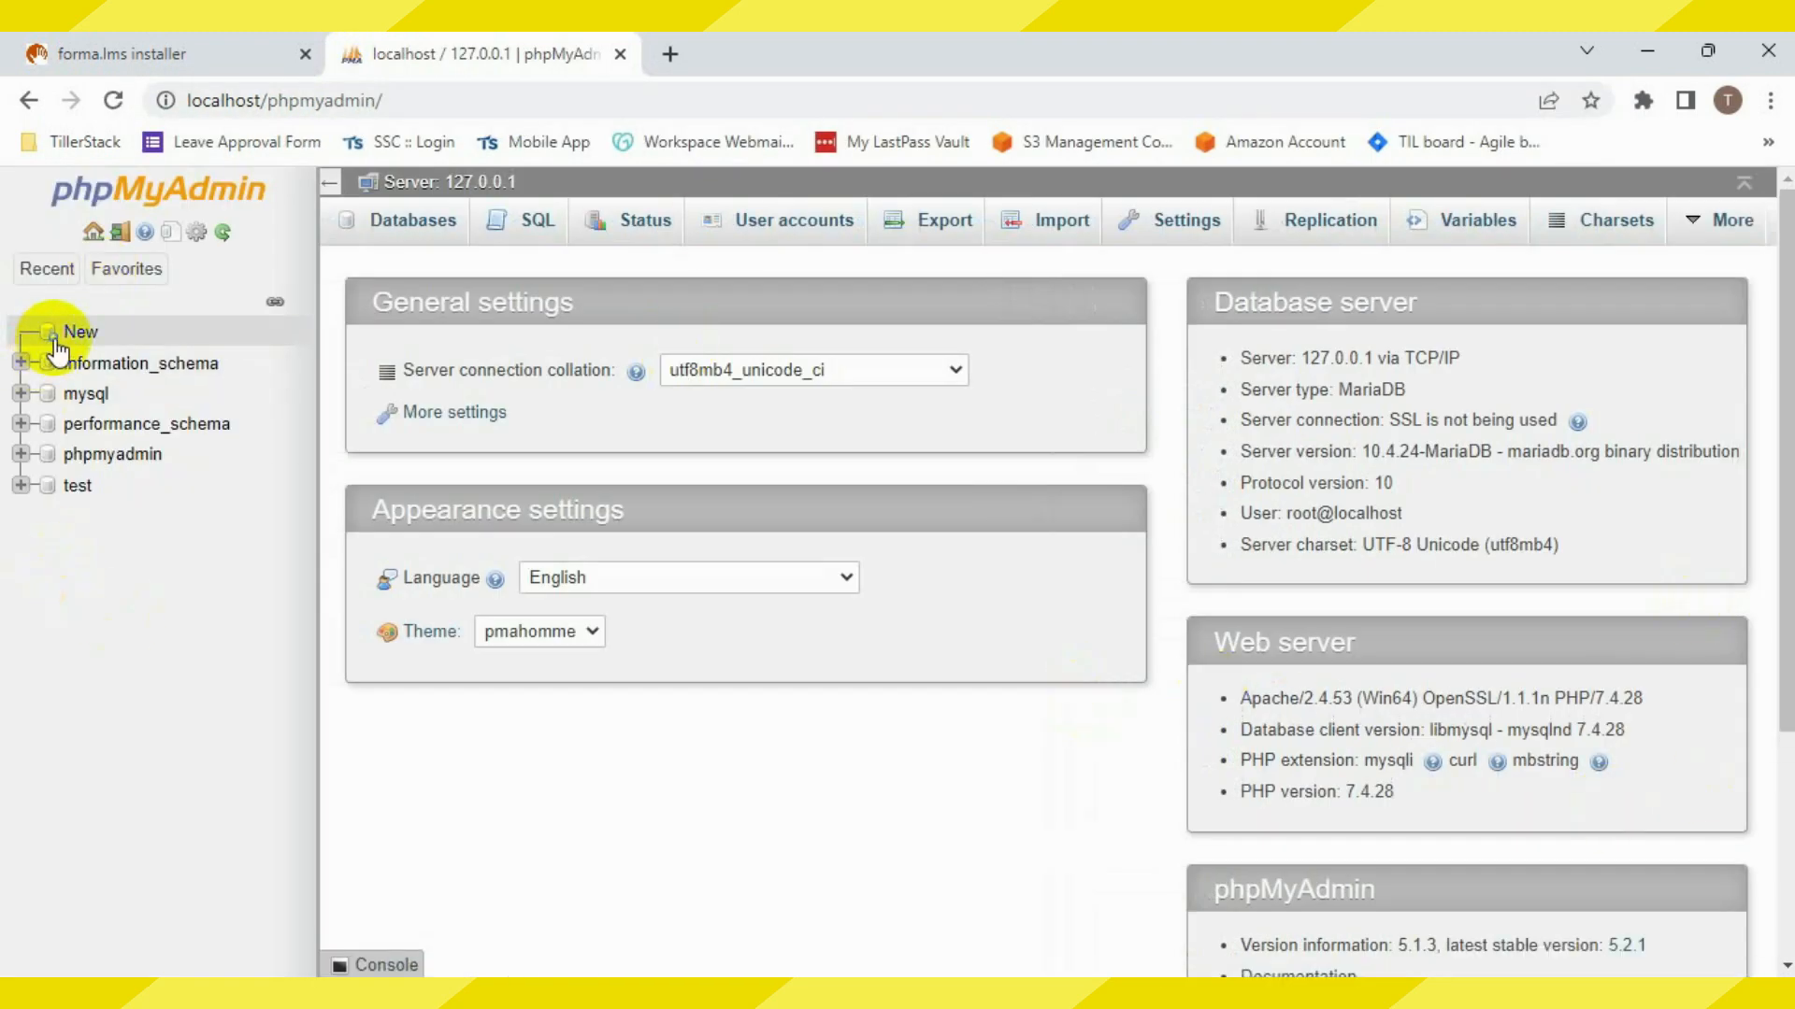
left_click(56, 340)
left_click(476, 399)
type("formalms")
left_click(973, 398)
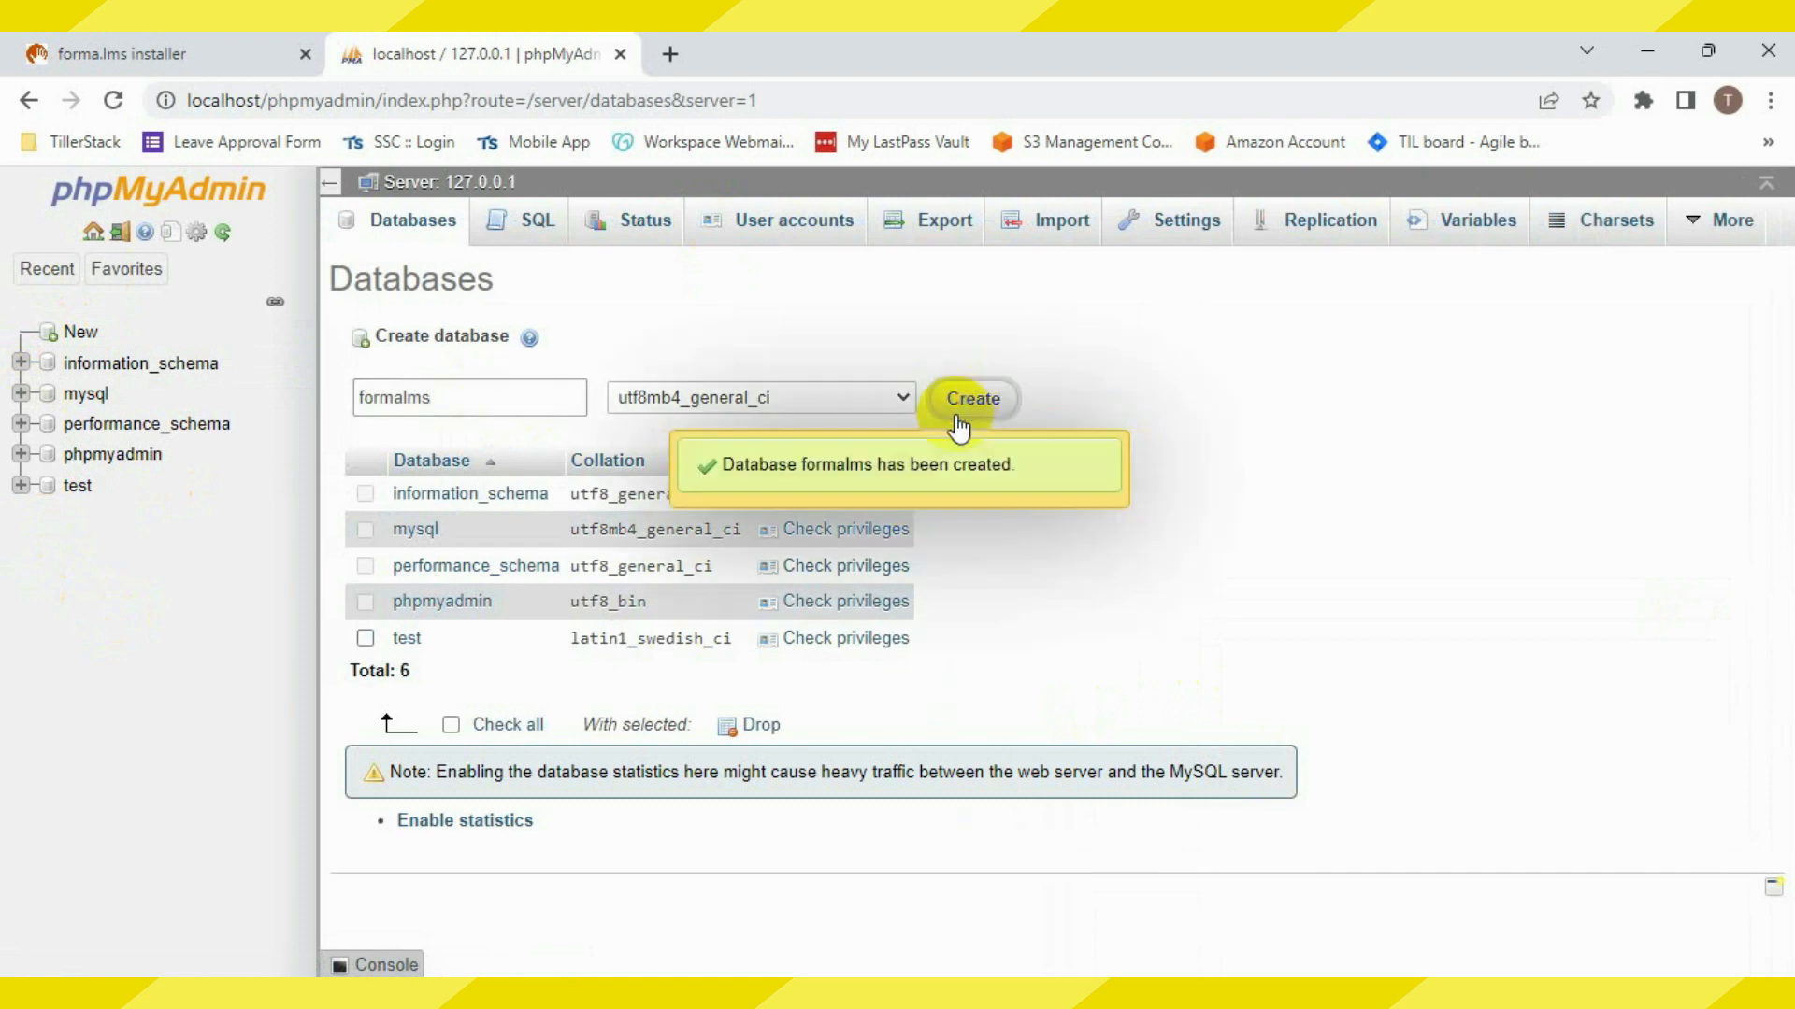
In the installer, set the database name to formalms and the database user to root
left_click(137, 39)
left_click(1059, 553)
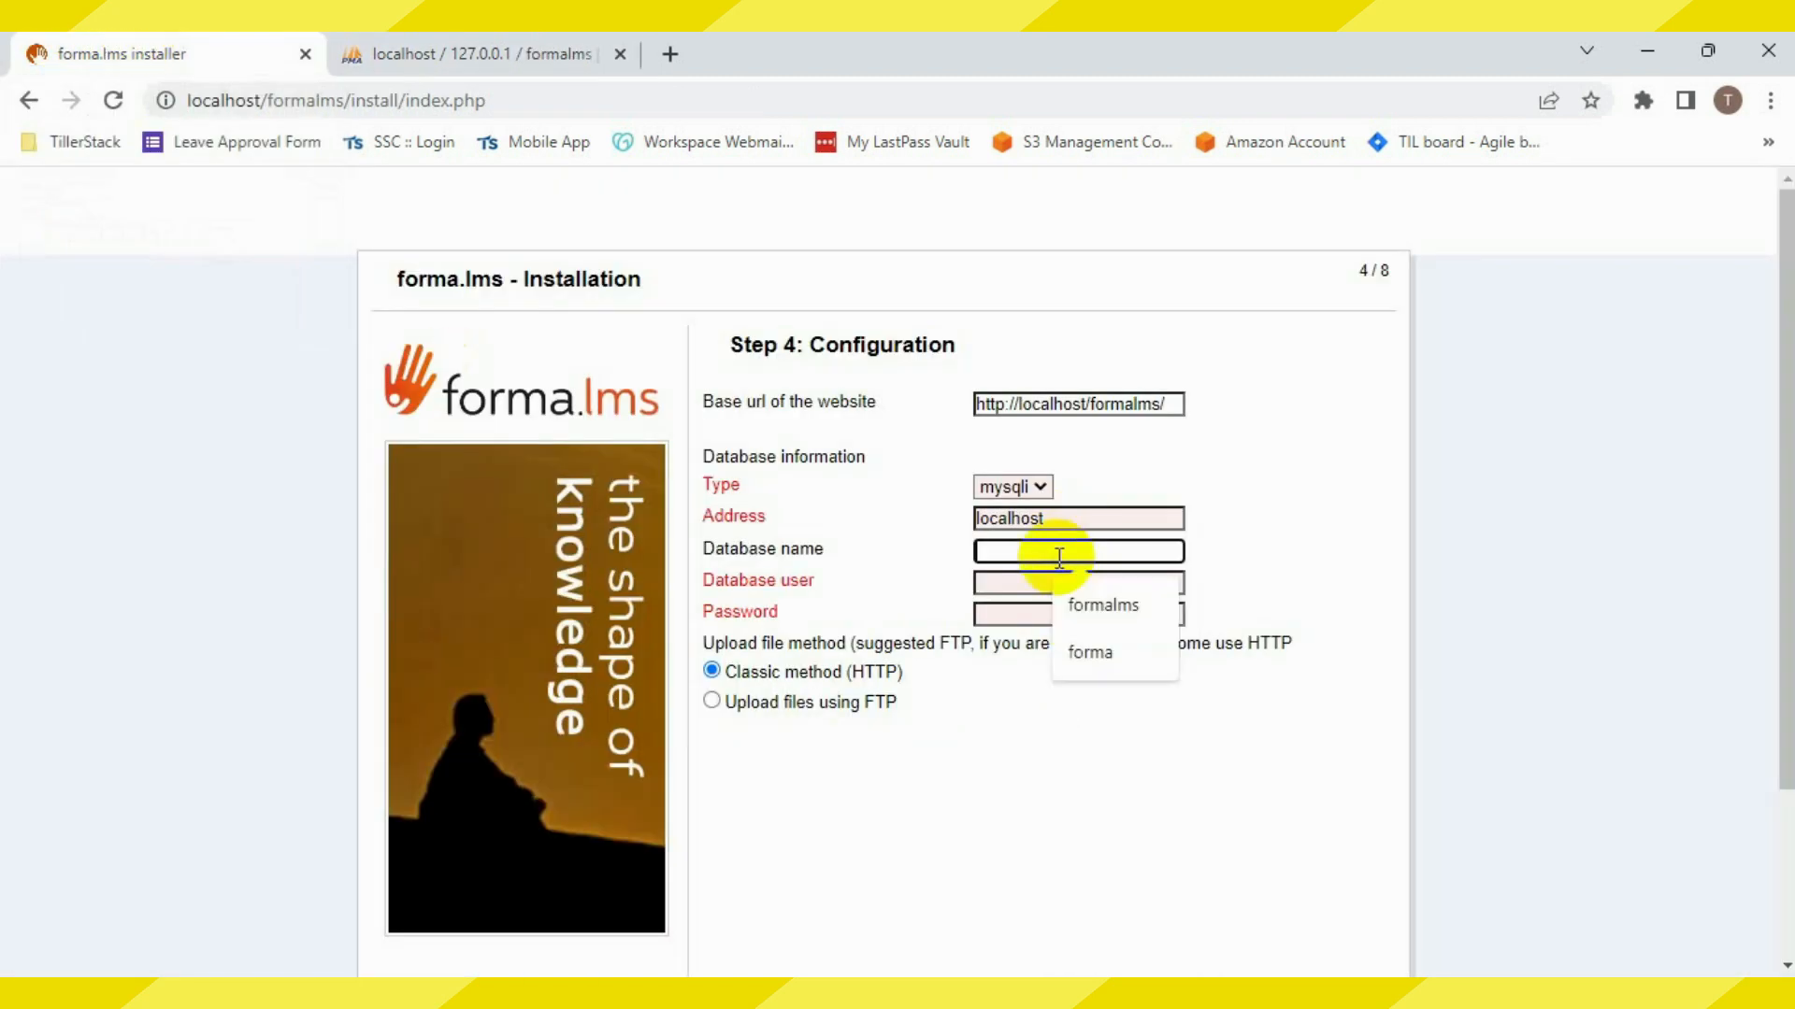
left_click(1107, 605)
left_click(1033, 582)
type("root")
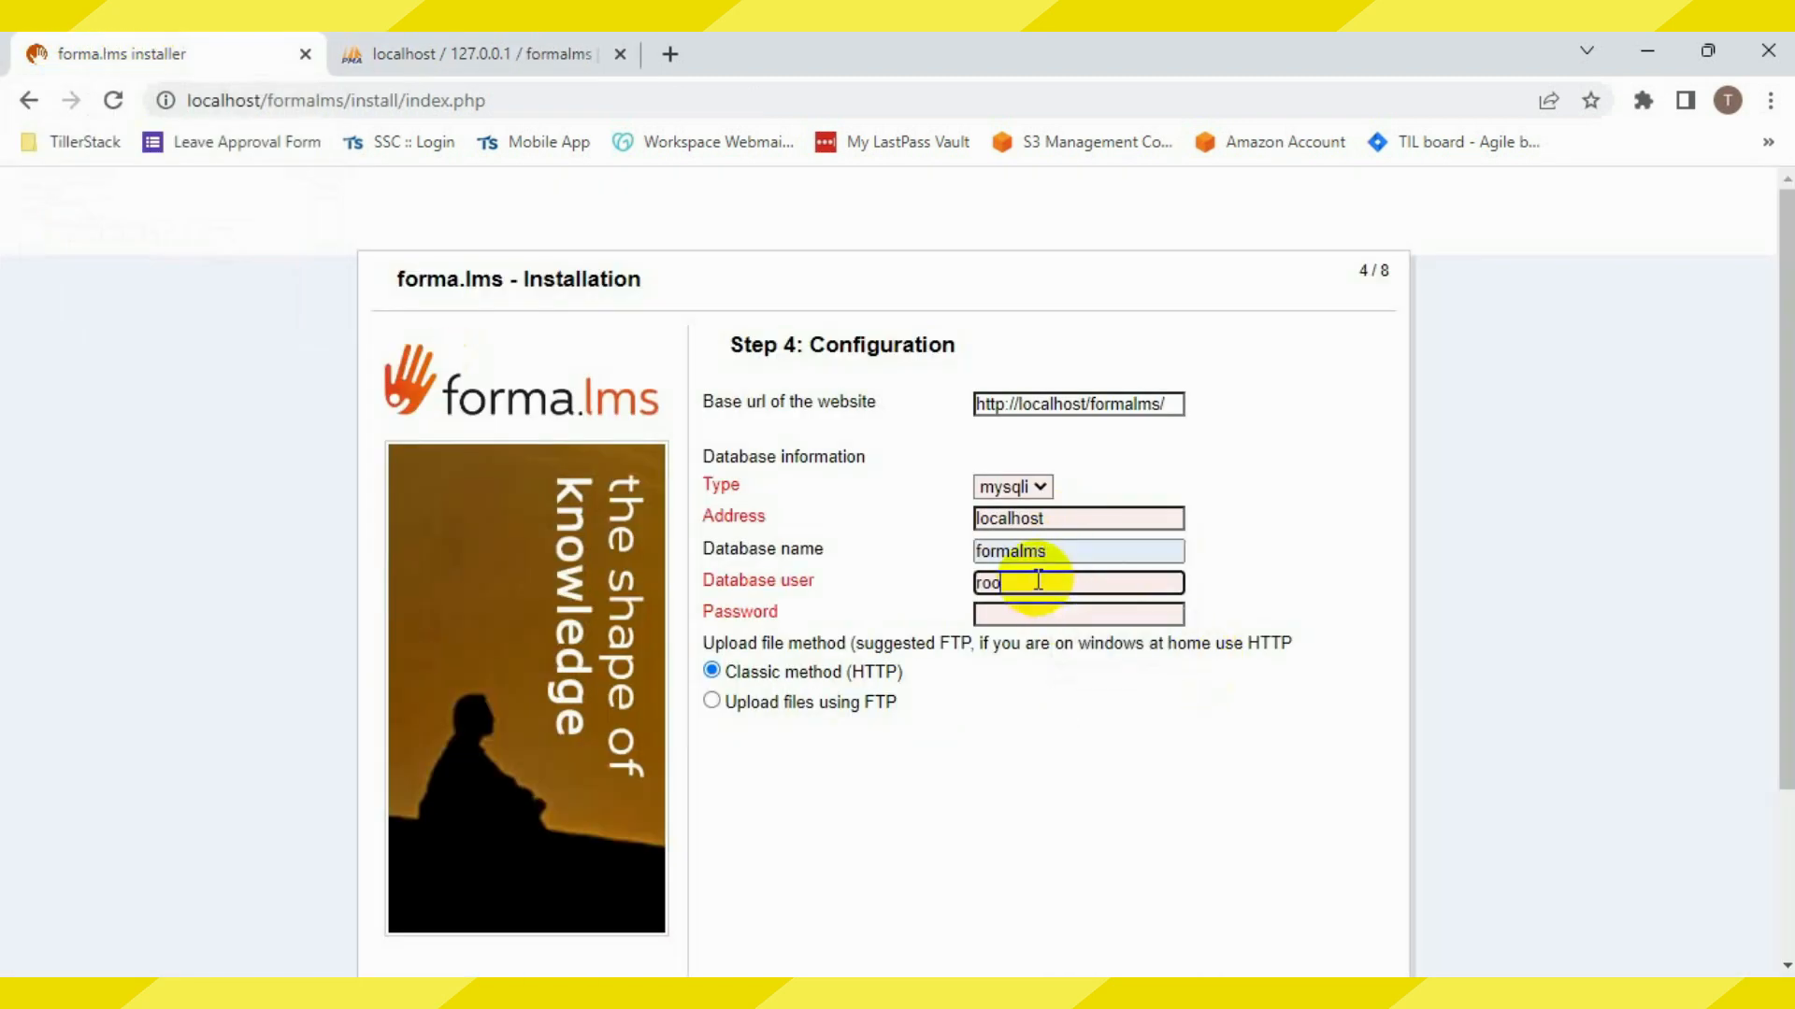
scroll(1309, 771, "down", 3)
left_click(1374, 854)
Fill in the administrator's username, first and last name, password and e-mail, then proceed to Step 6
left_click(1062, 412)
type("samia")
key("Tab")
type("s")
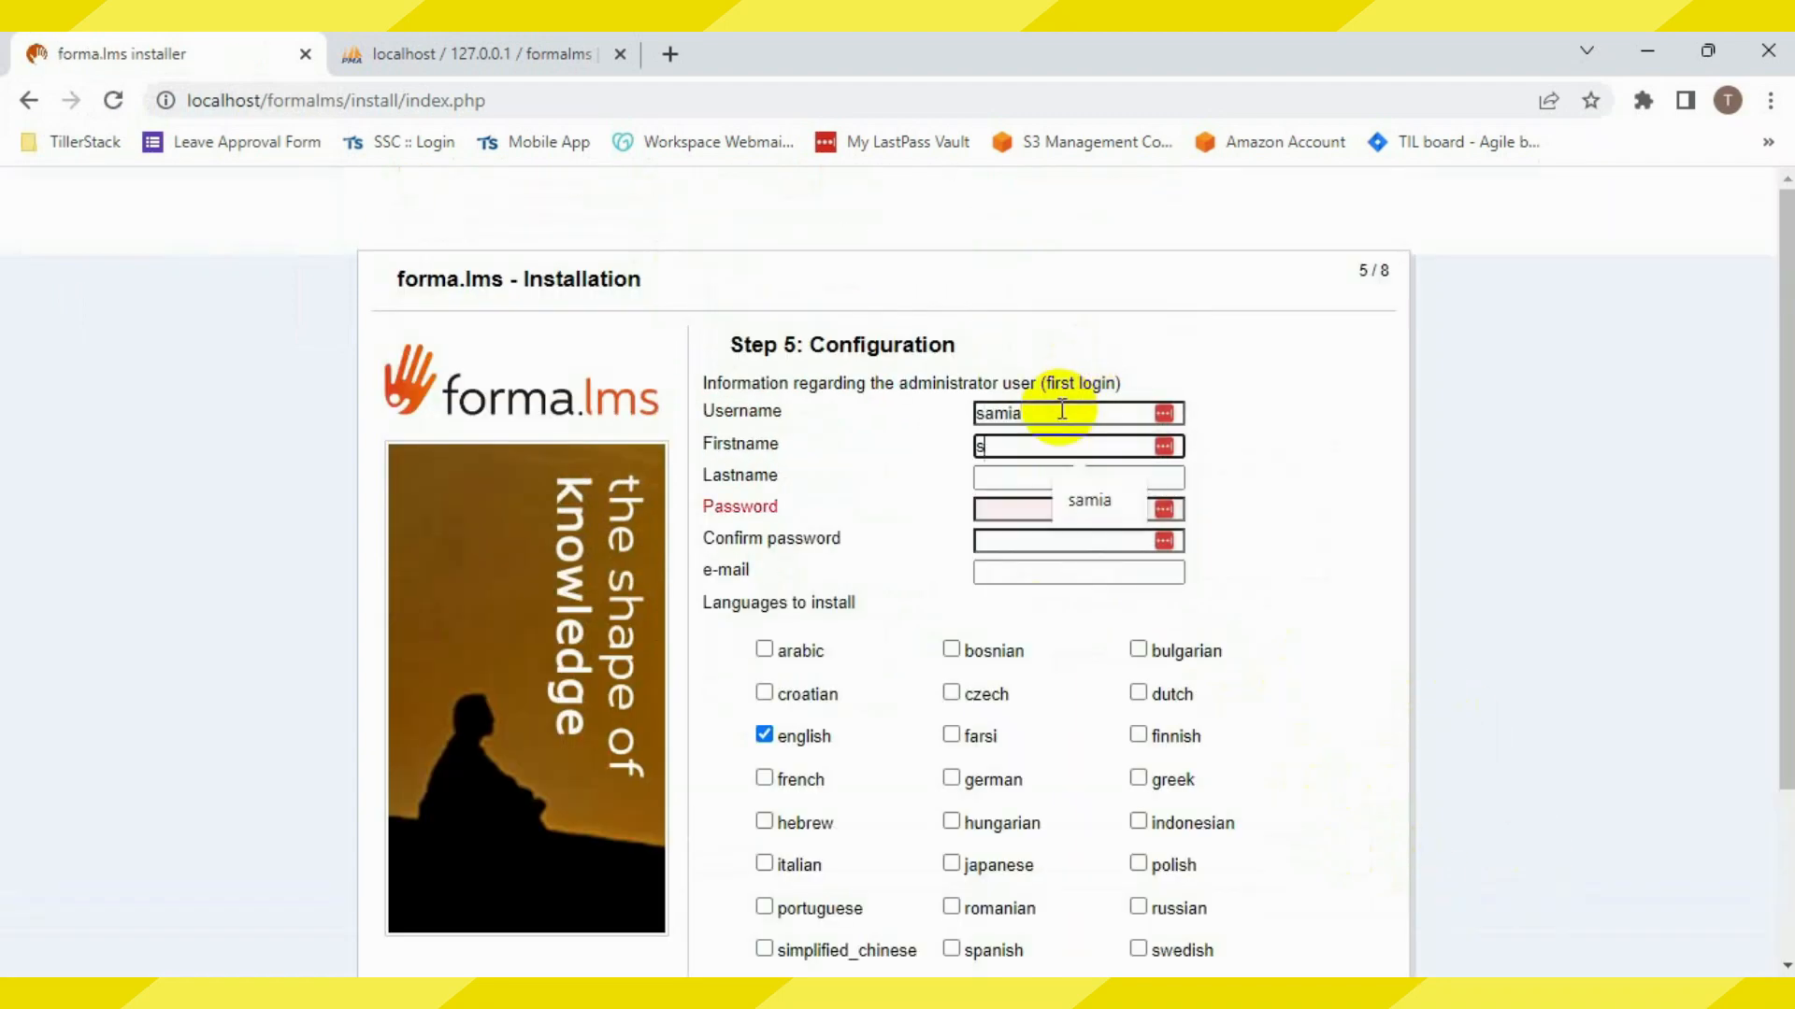
type("amia")
key("Tab")
type("zahid")
key("Tab")
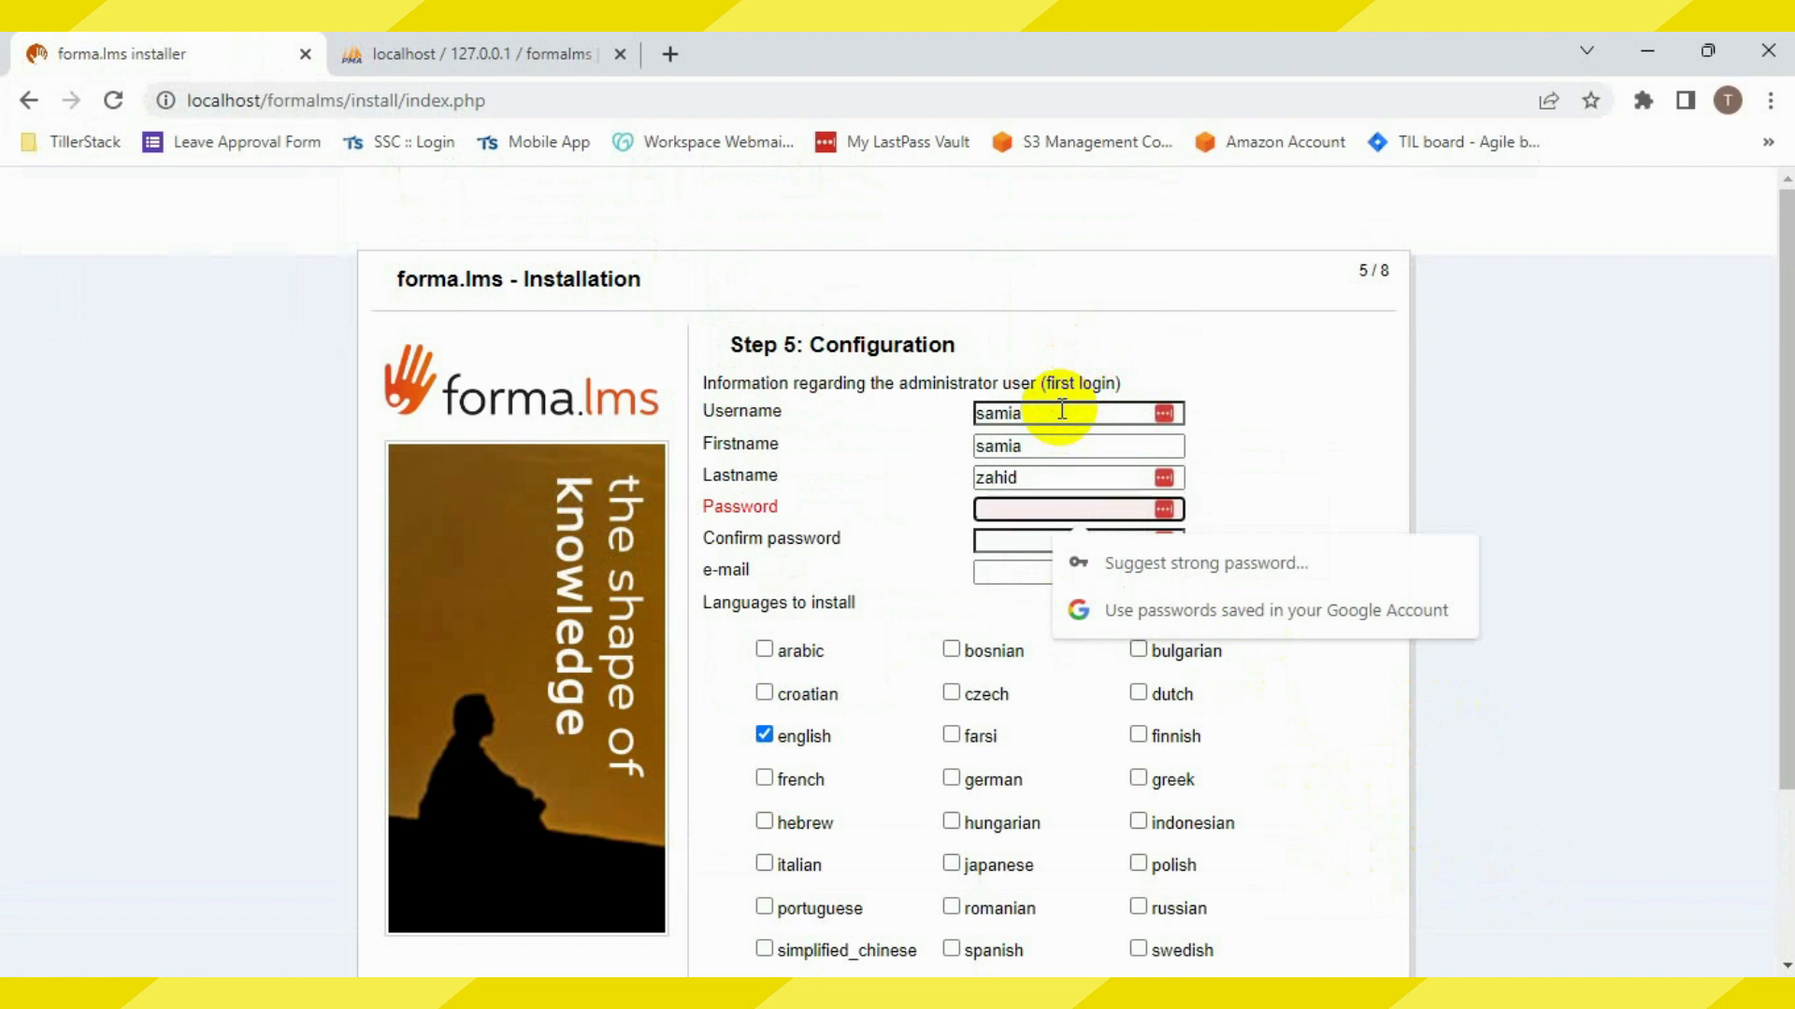
type("••••••••")
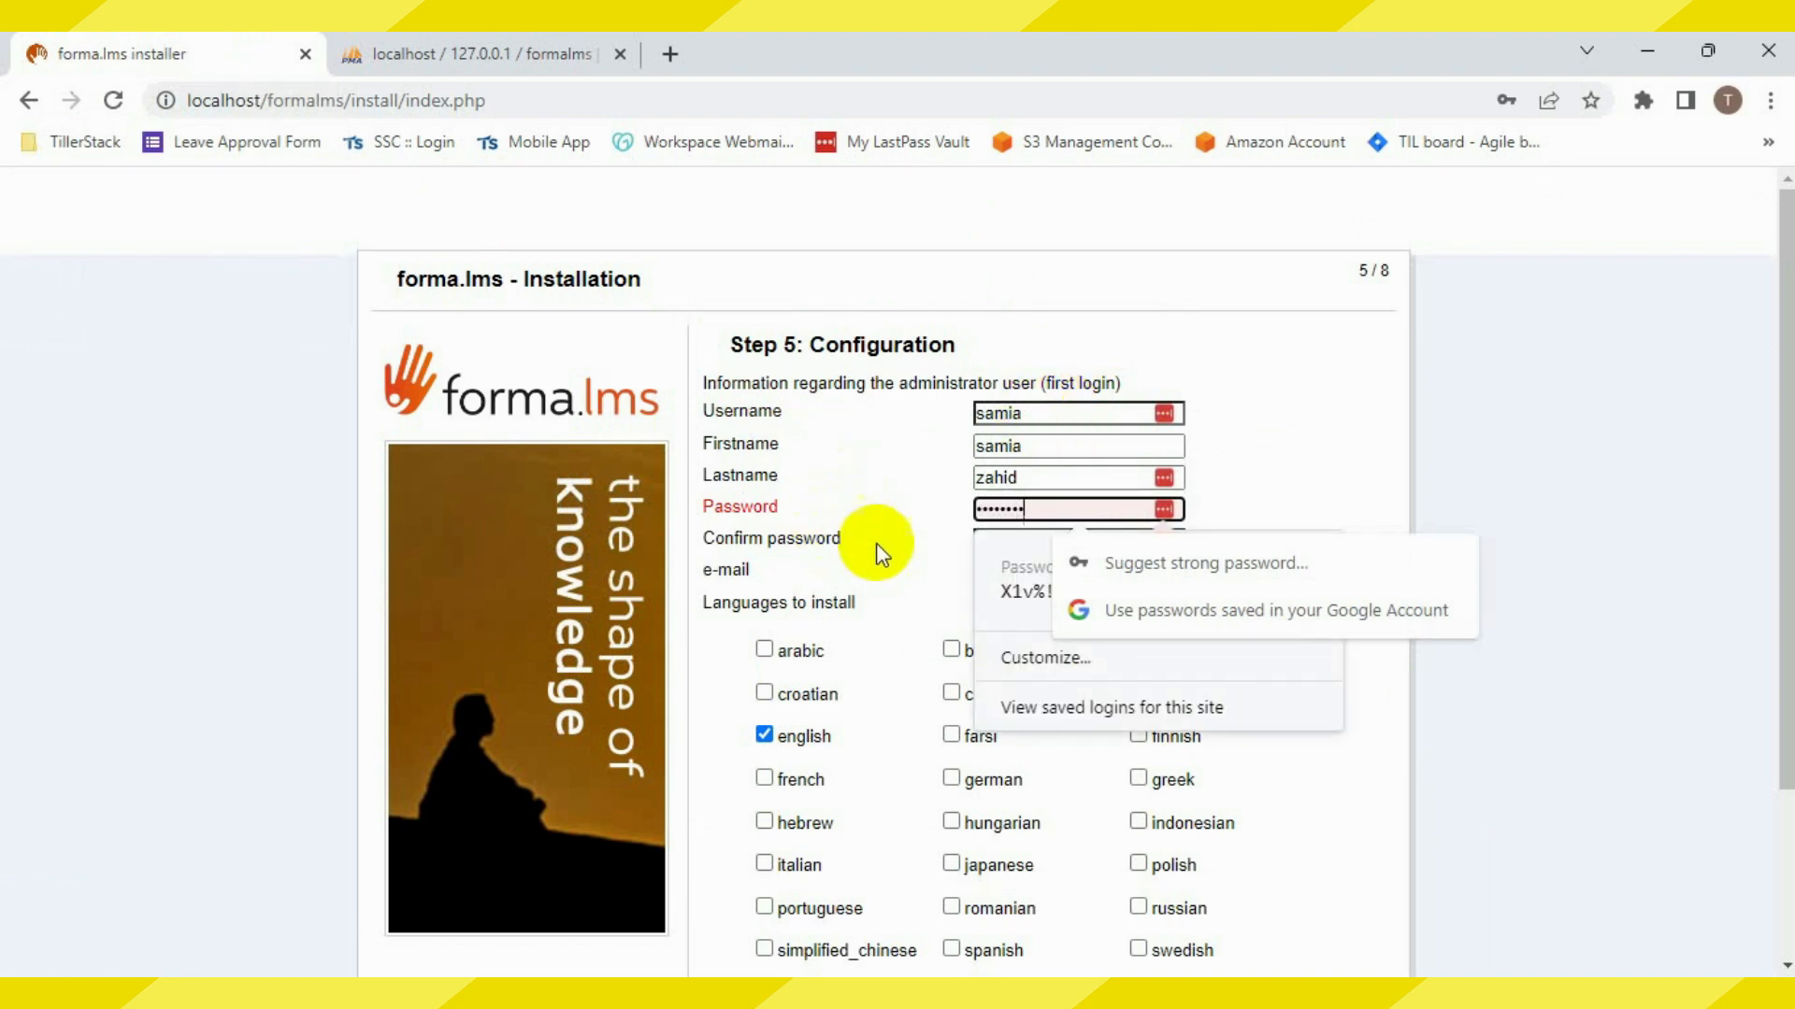
key("Tab")
type("••••••••")
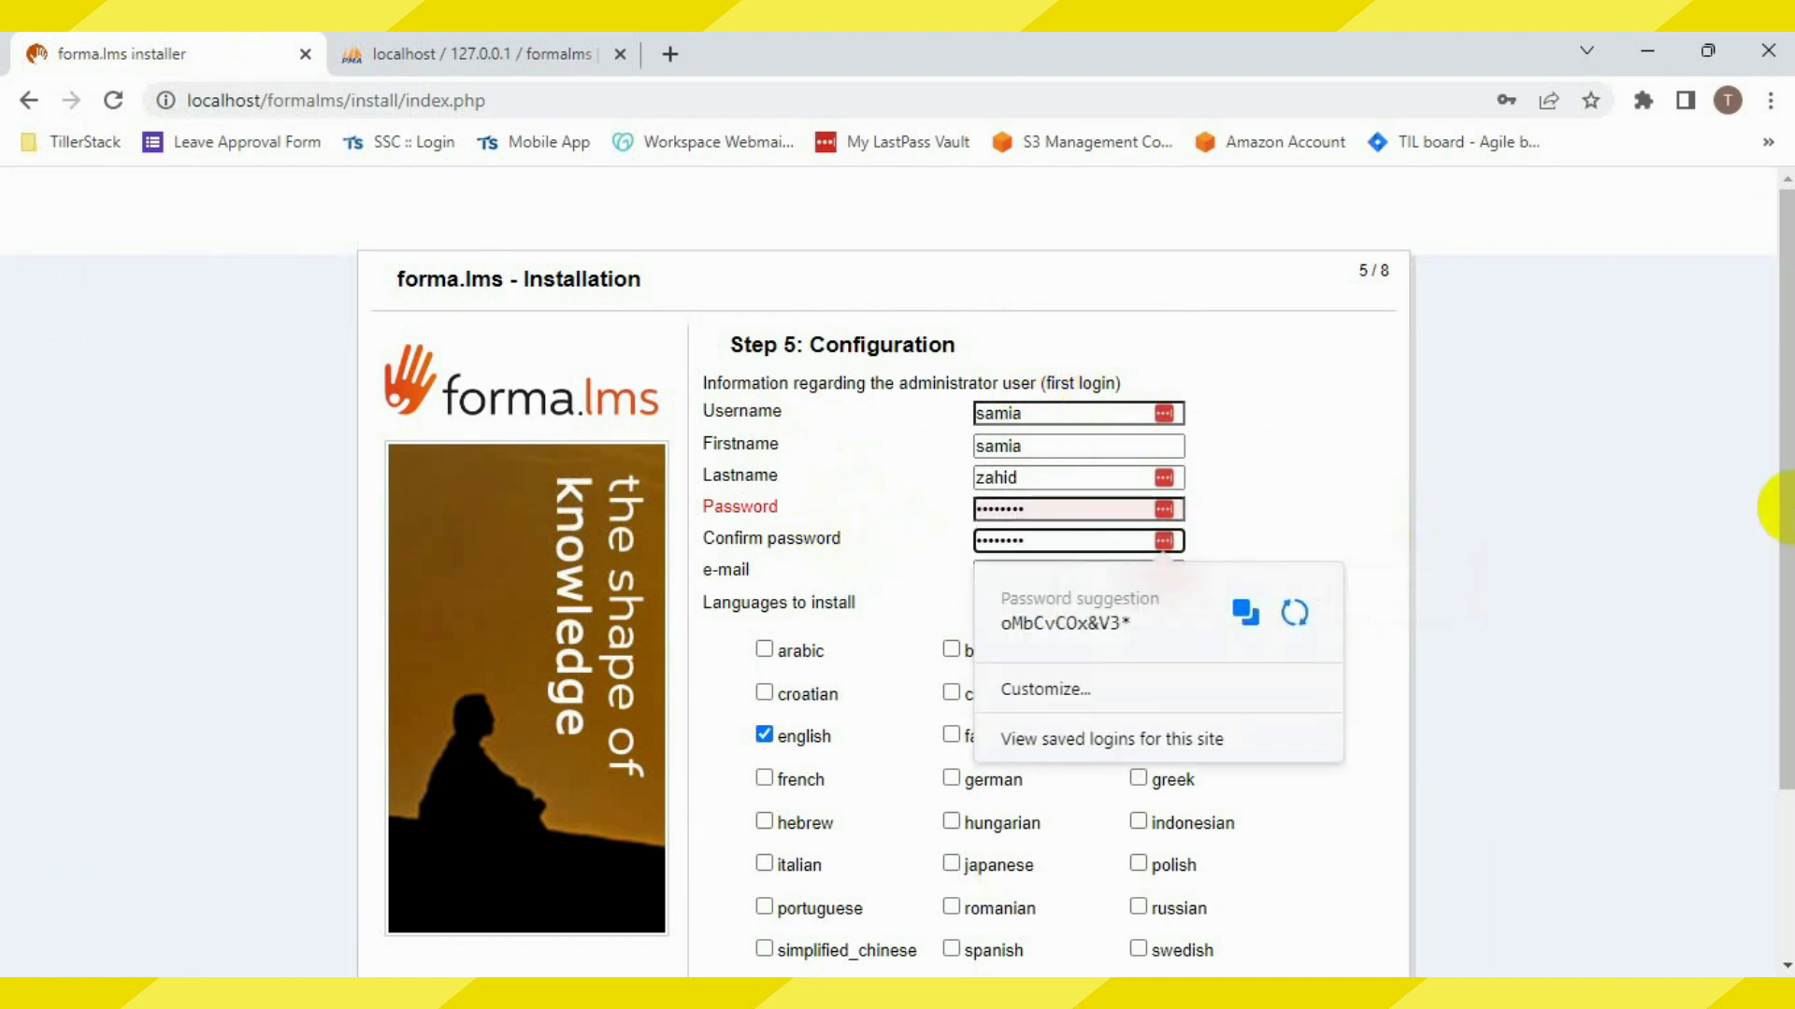
key("Tab")
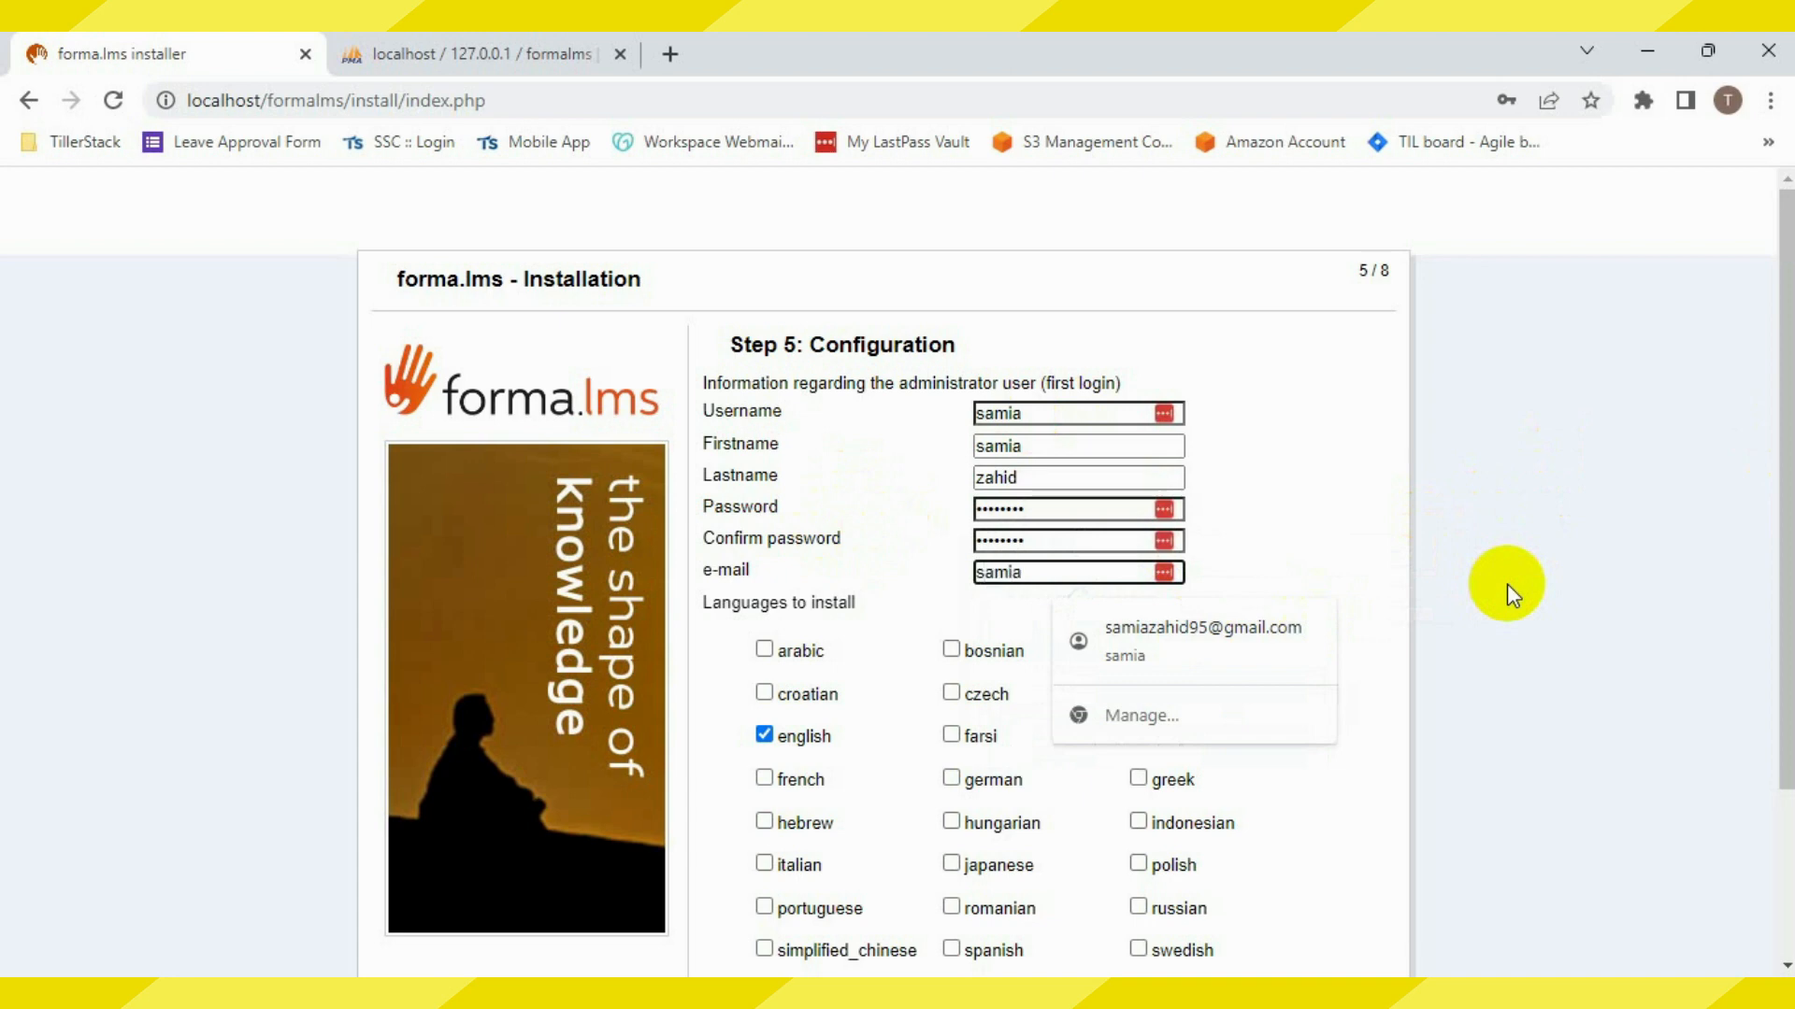
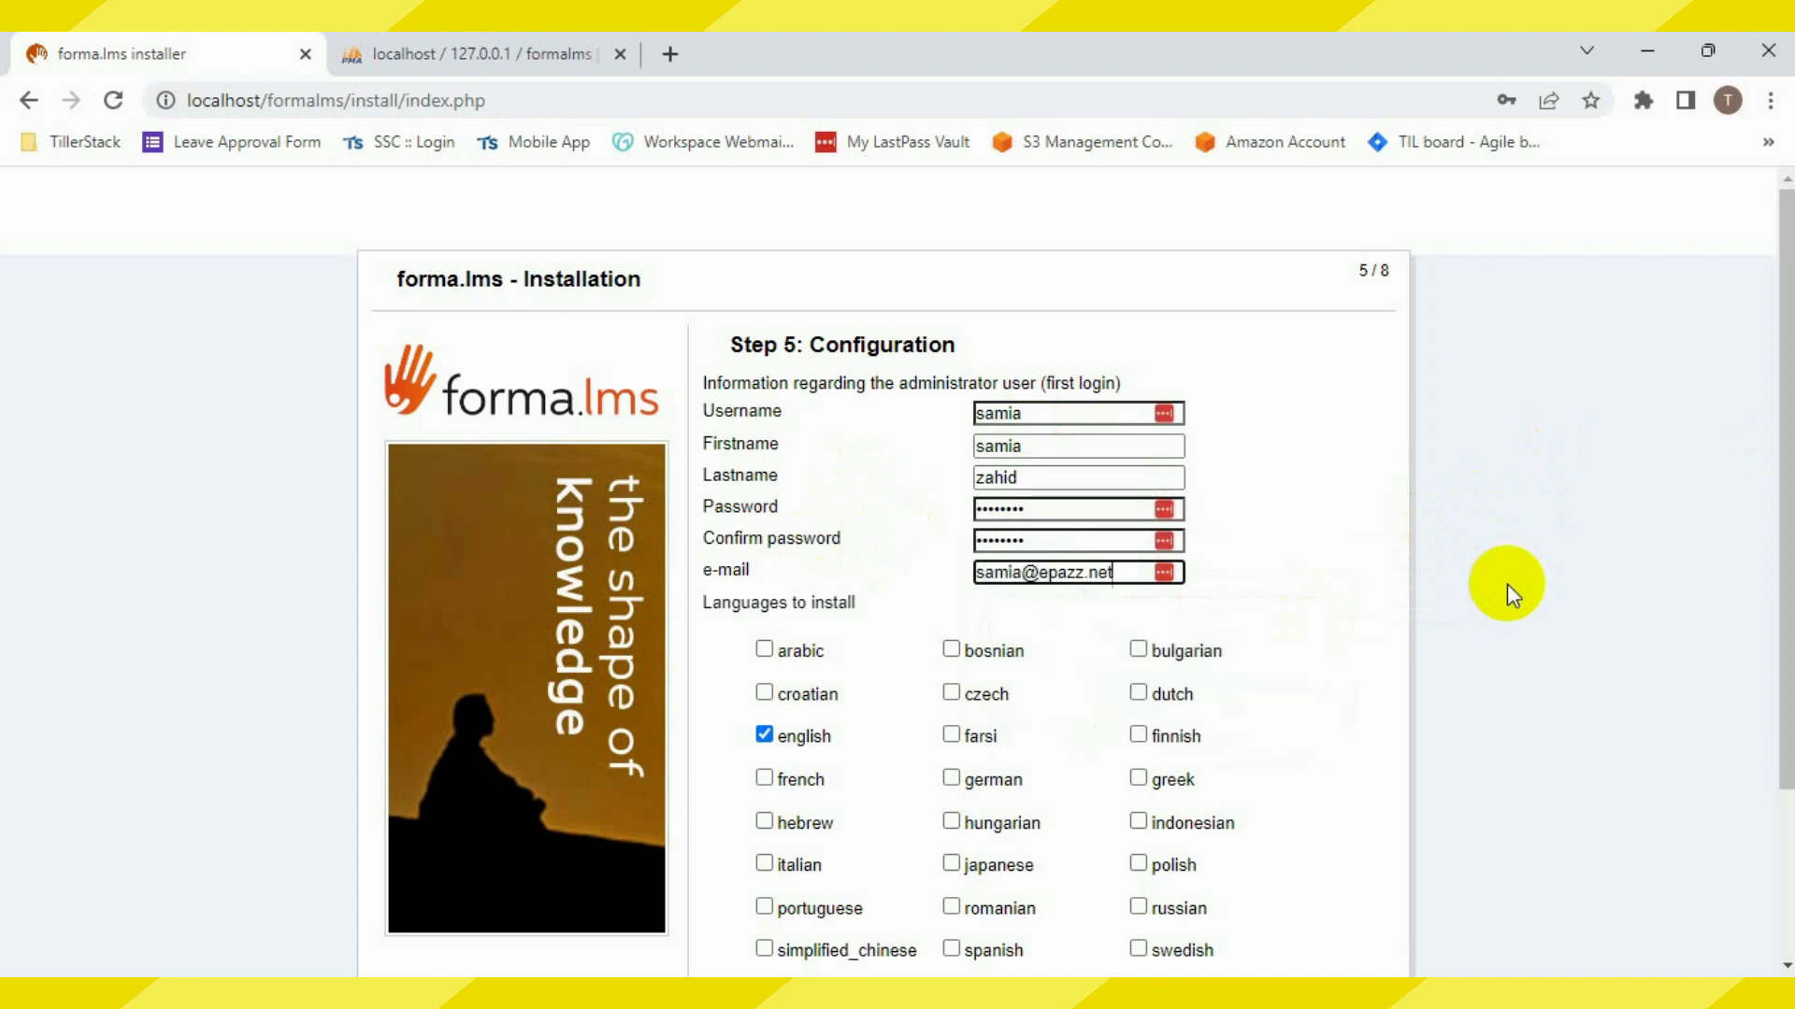
scroll(1507, 583, "down", 3)
left_click(1321, 856)
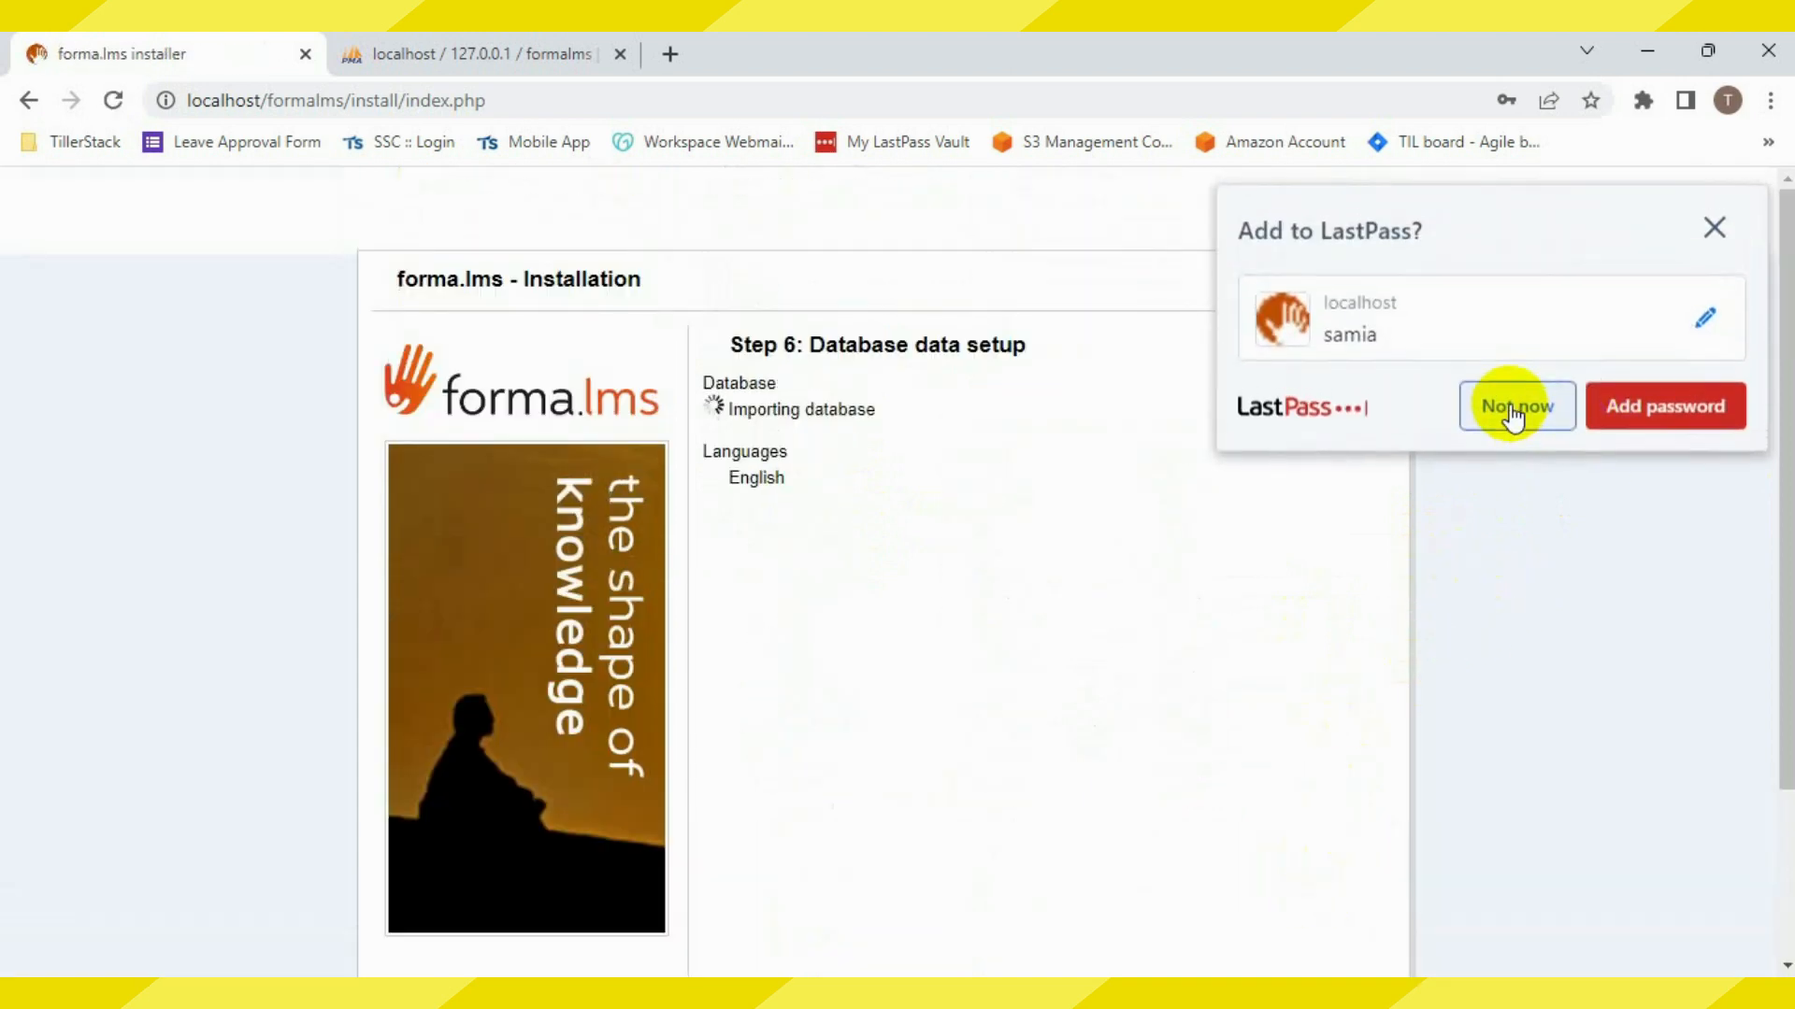
Dismiss the LastPass password-save offer while Step 6 keeps importing the database
left_click(1510, 410)
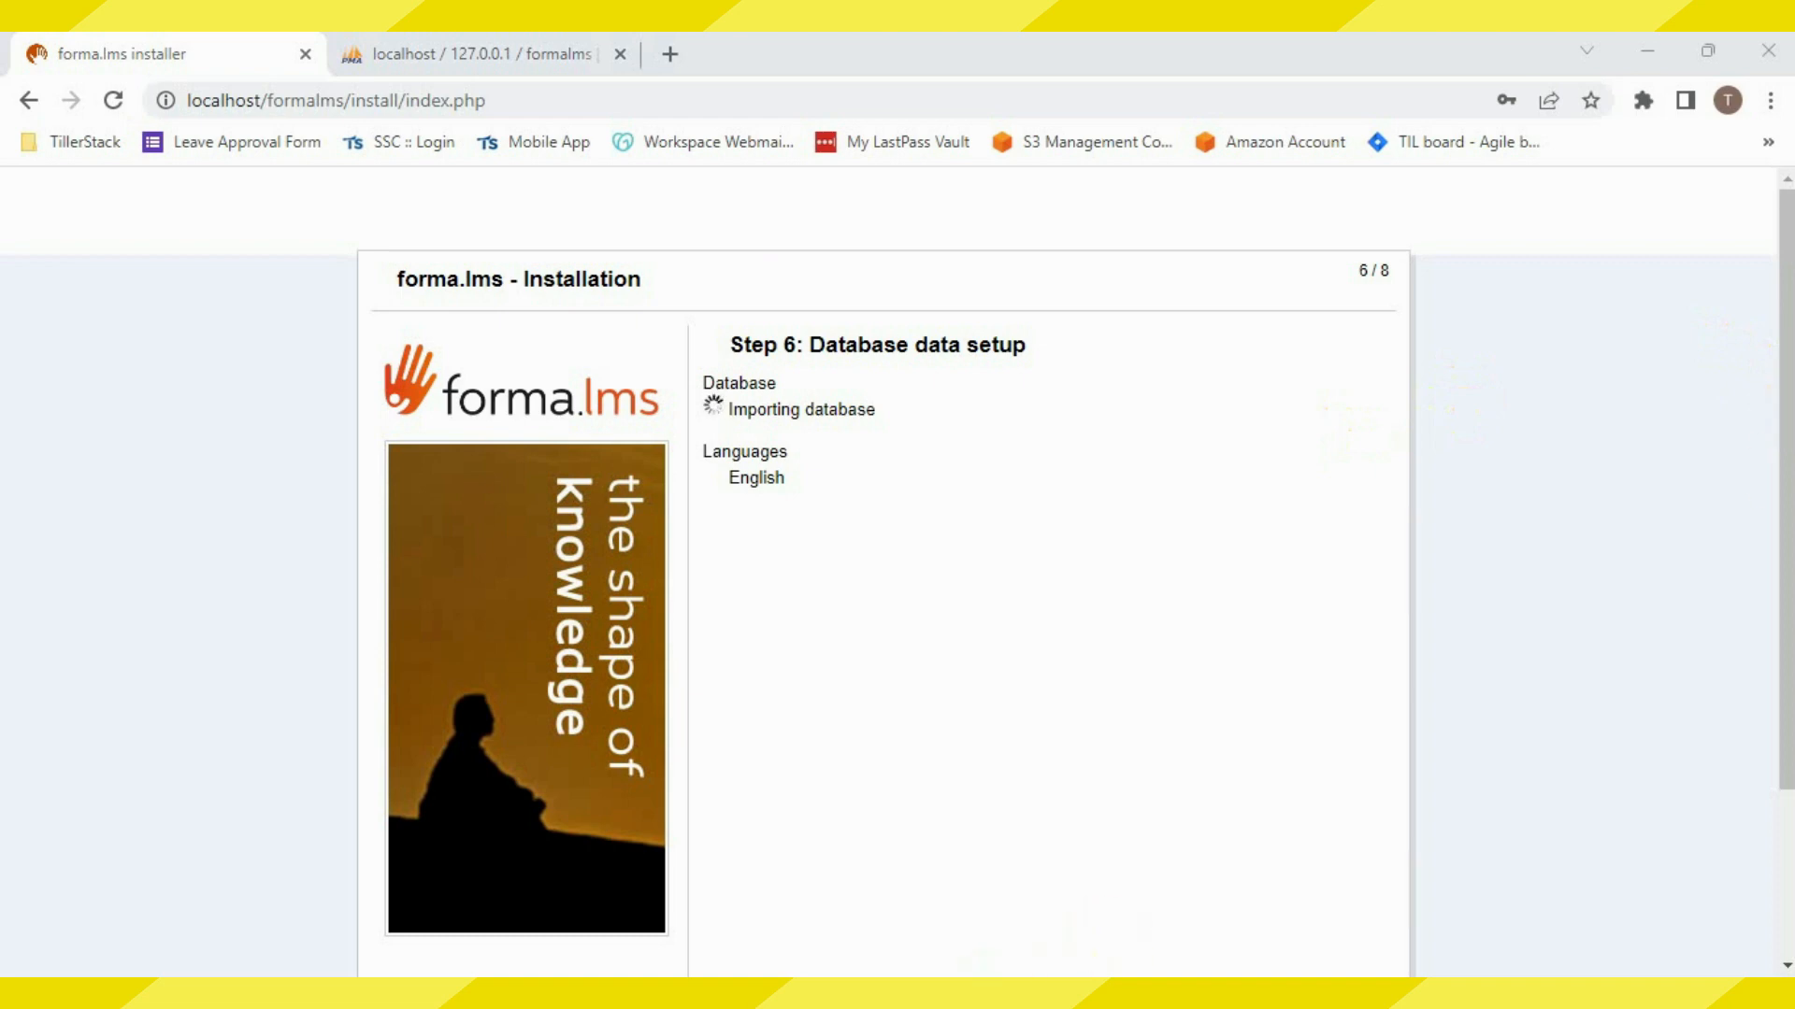
key("alt+Tab")
Reload phpMyAdmin to confirm the formalms database still has no tables, returning to the installer
left_click(420, 46)
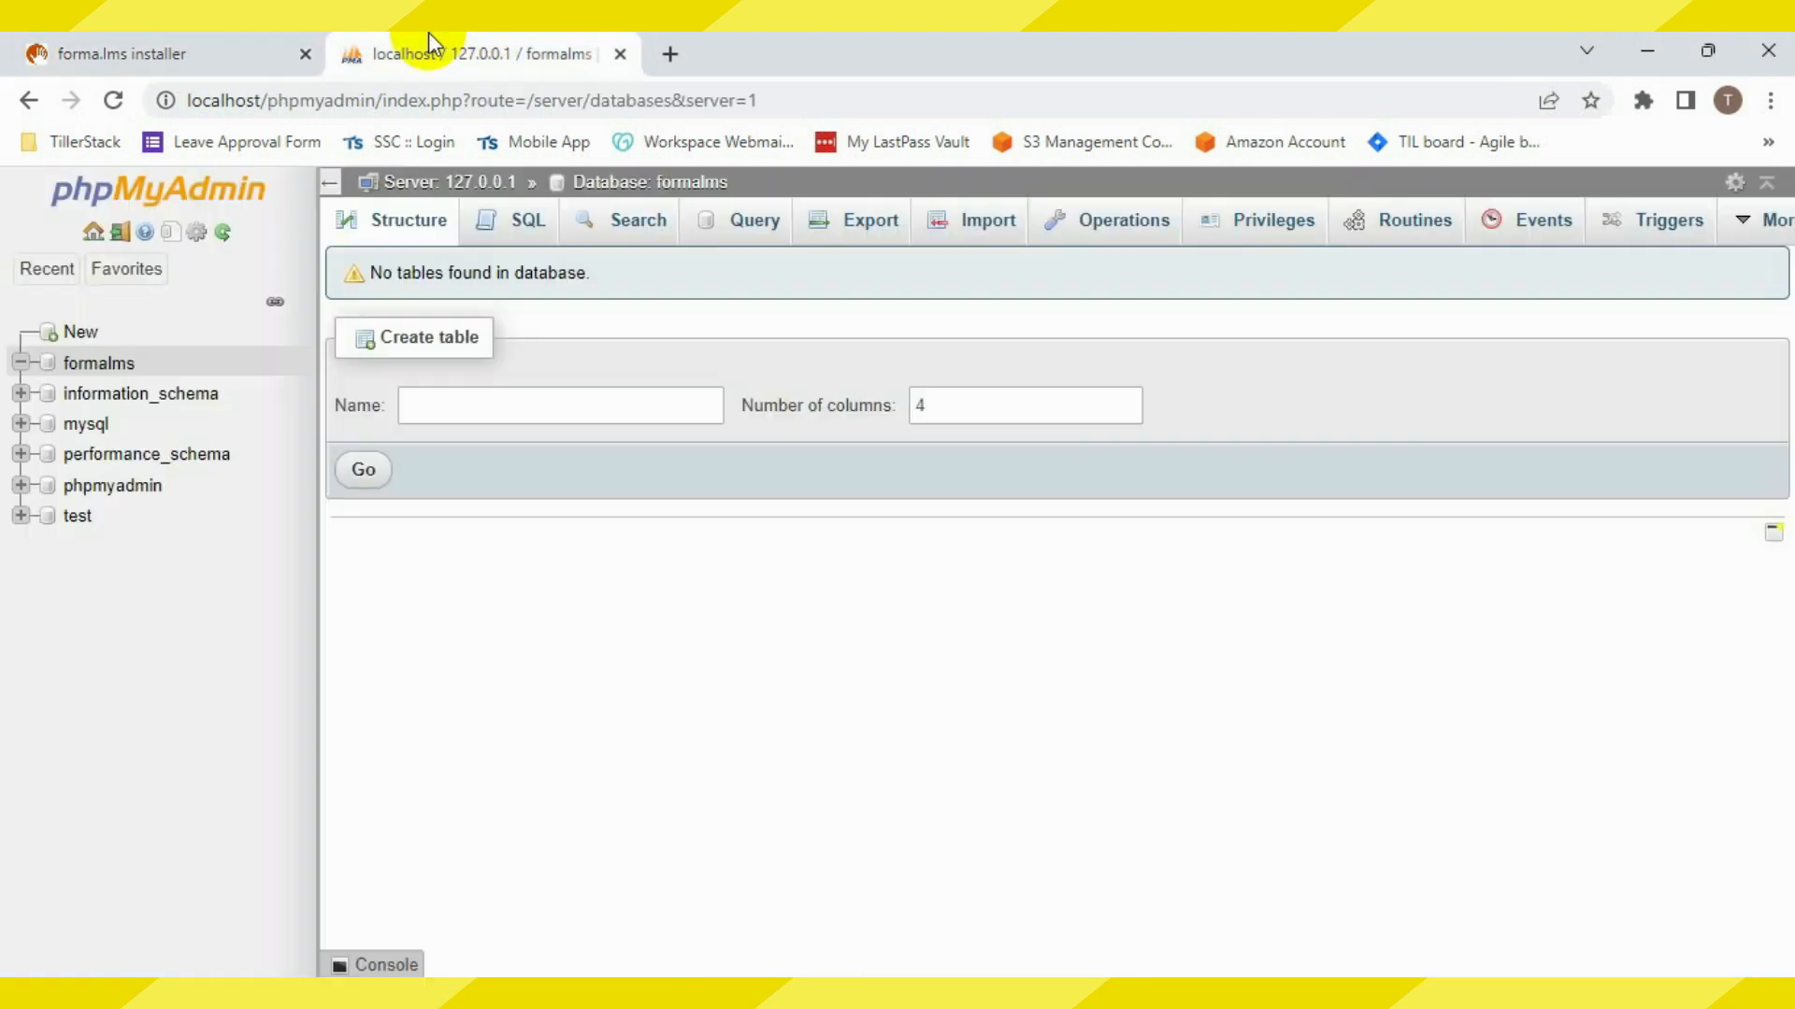
left_click(113, 100)
left_click(28, 365)
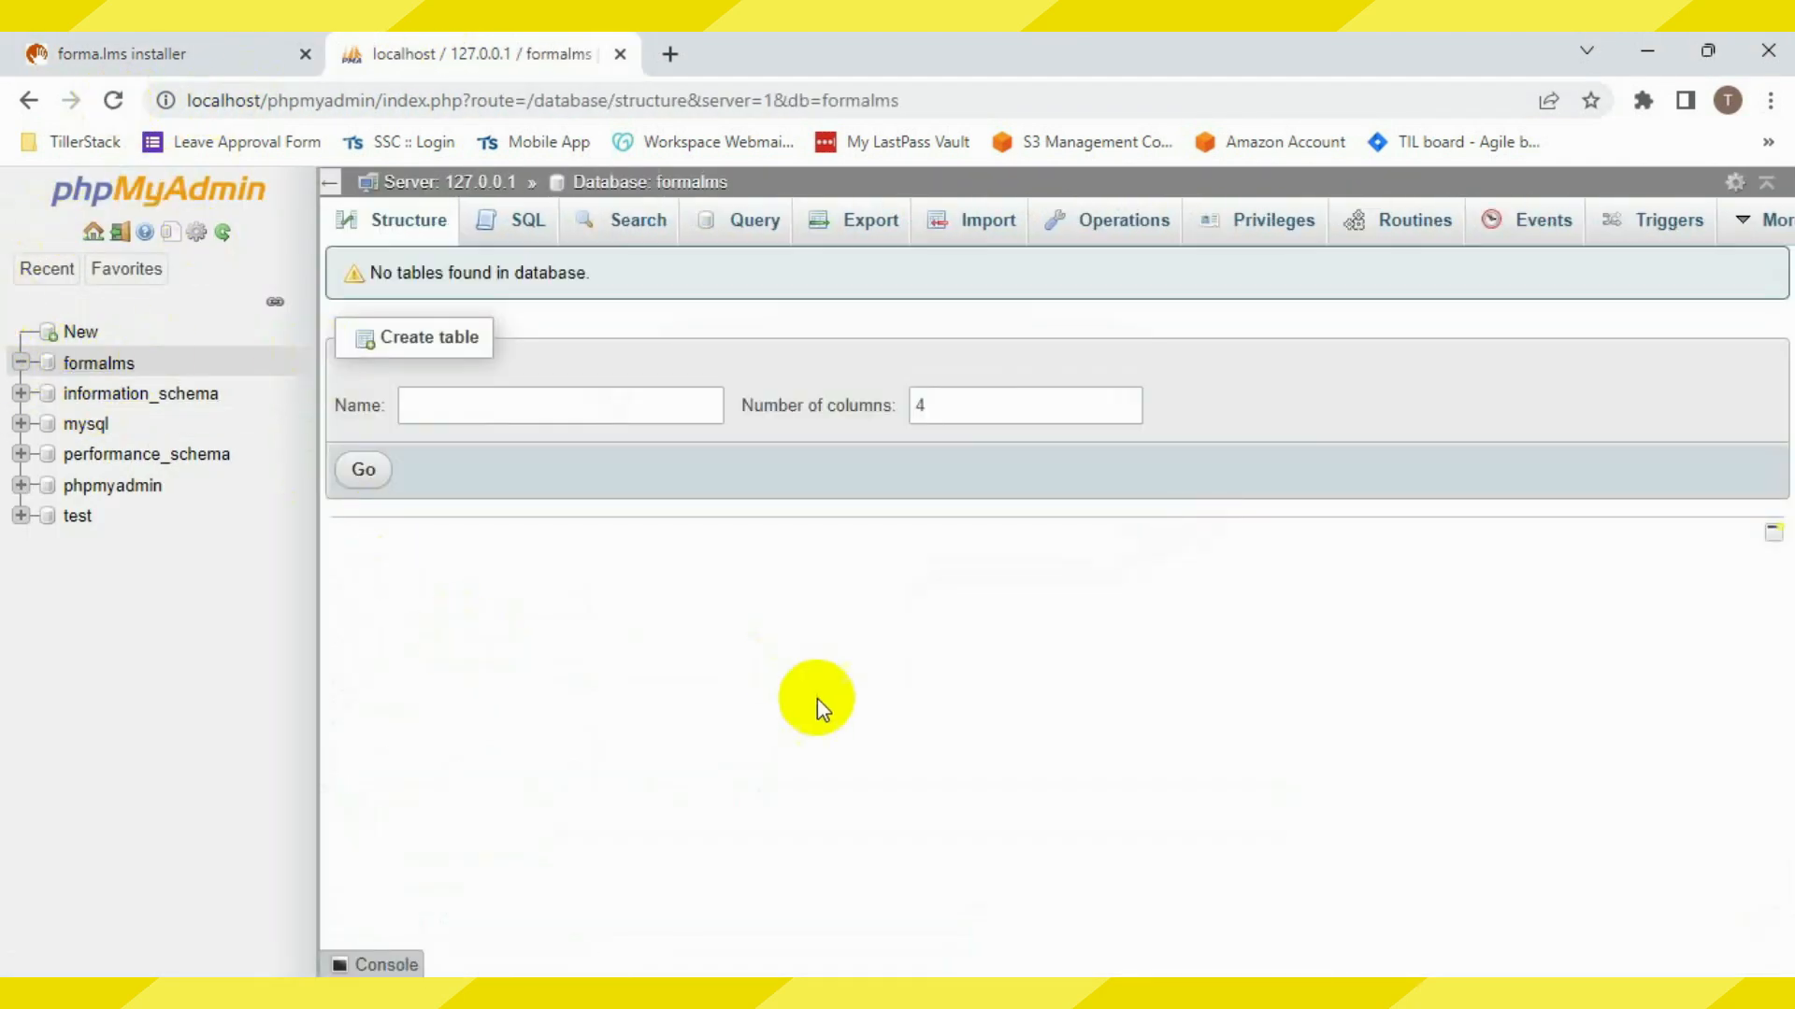
left_click(190, 43)
left_click(464, 47)
left_click(127, 47)
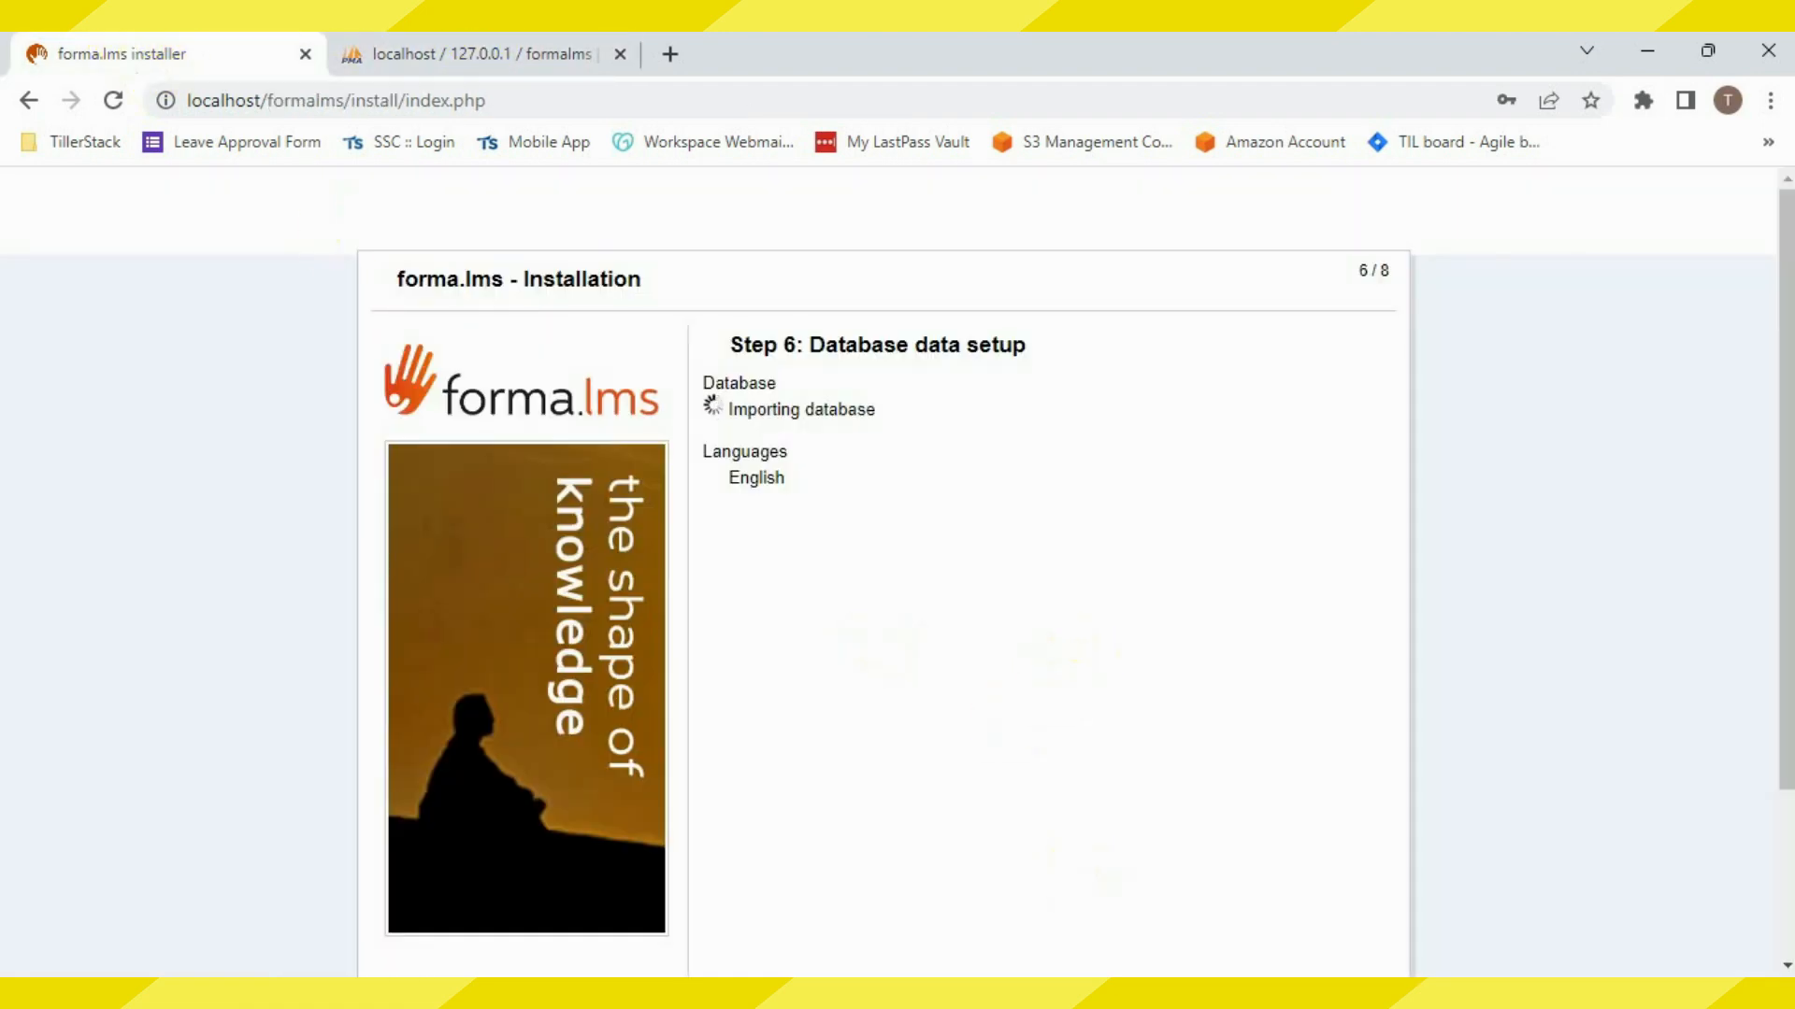
Set Usa SMTP, SMTP settings on database and Auto TLS to No, and finish at Step 8
scroll(1314, 781, "down", 3)
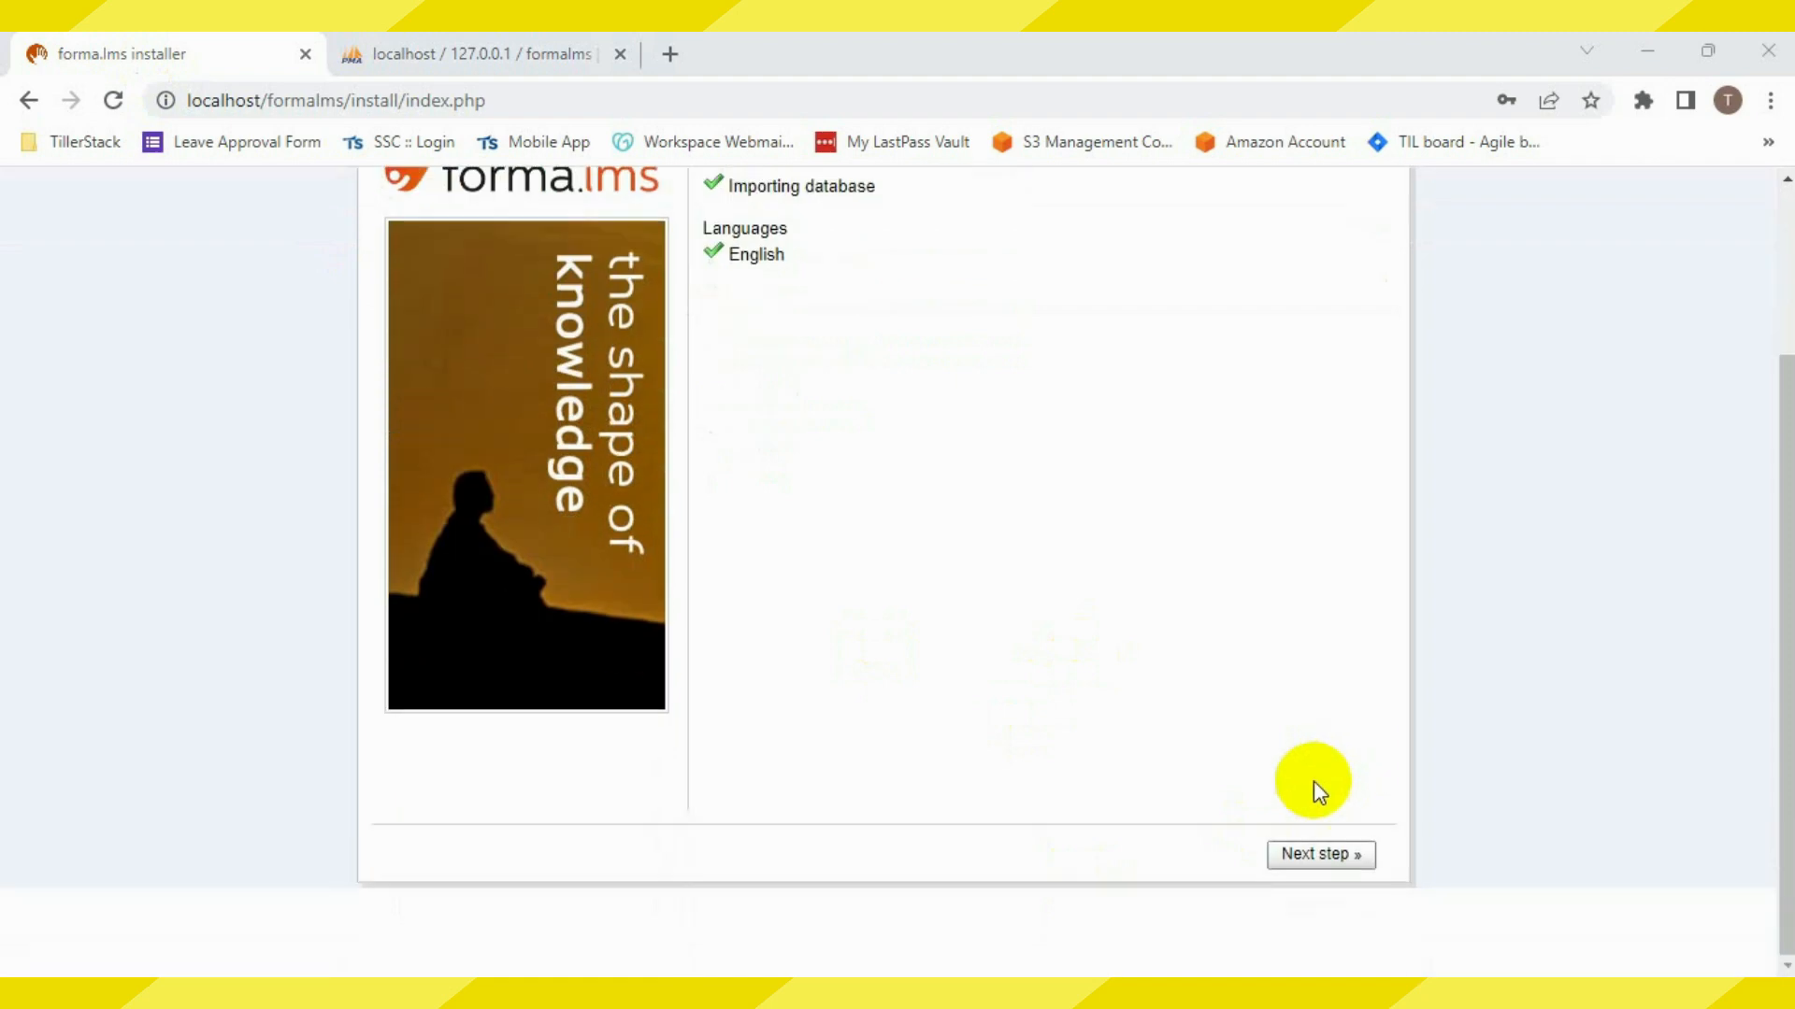
left_click(1318, 854)
left_click(1011, 447)
left_click(990, 492)
left_click(999, 412)
left_click(991, 458)
left_click(1000, 571)
left_click(1004, 614)
scroll(1540, 924, "down", 3)
left_click(1332, 854)
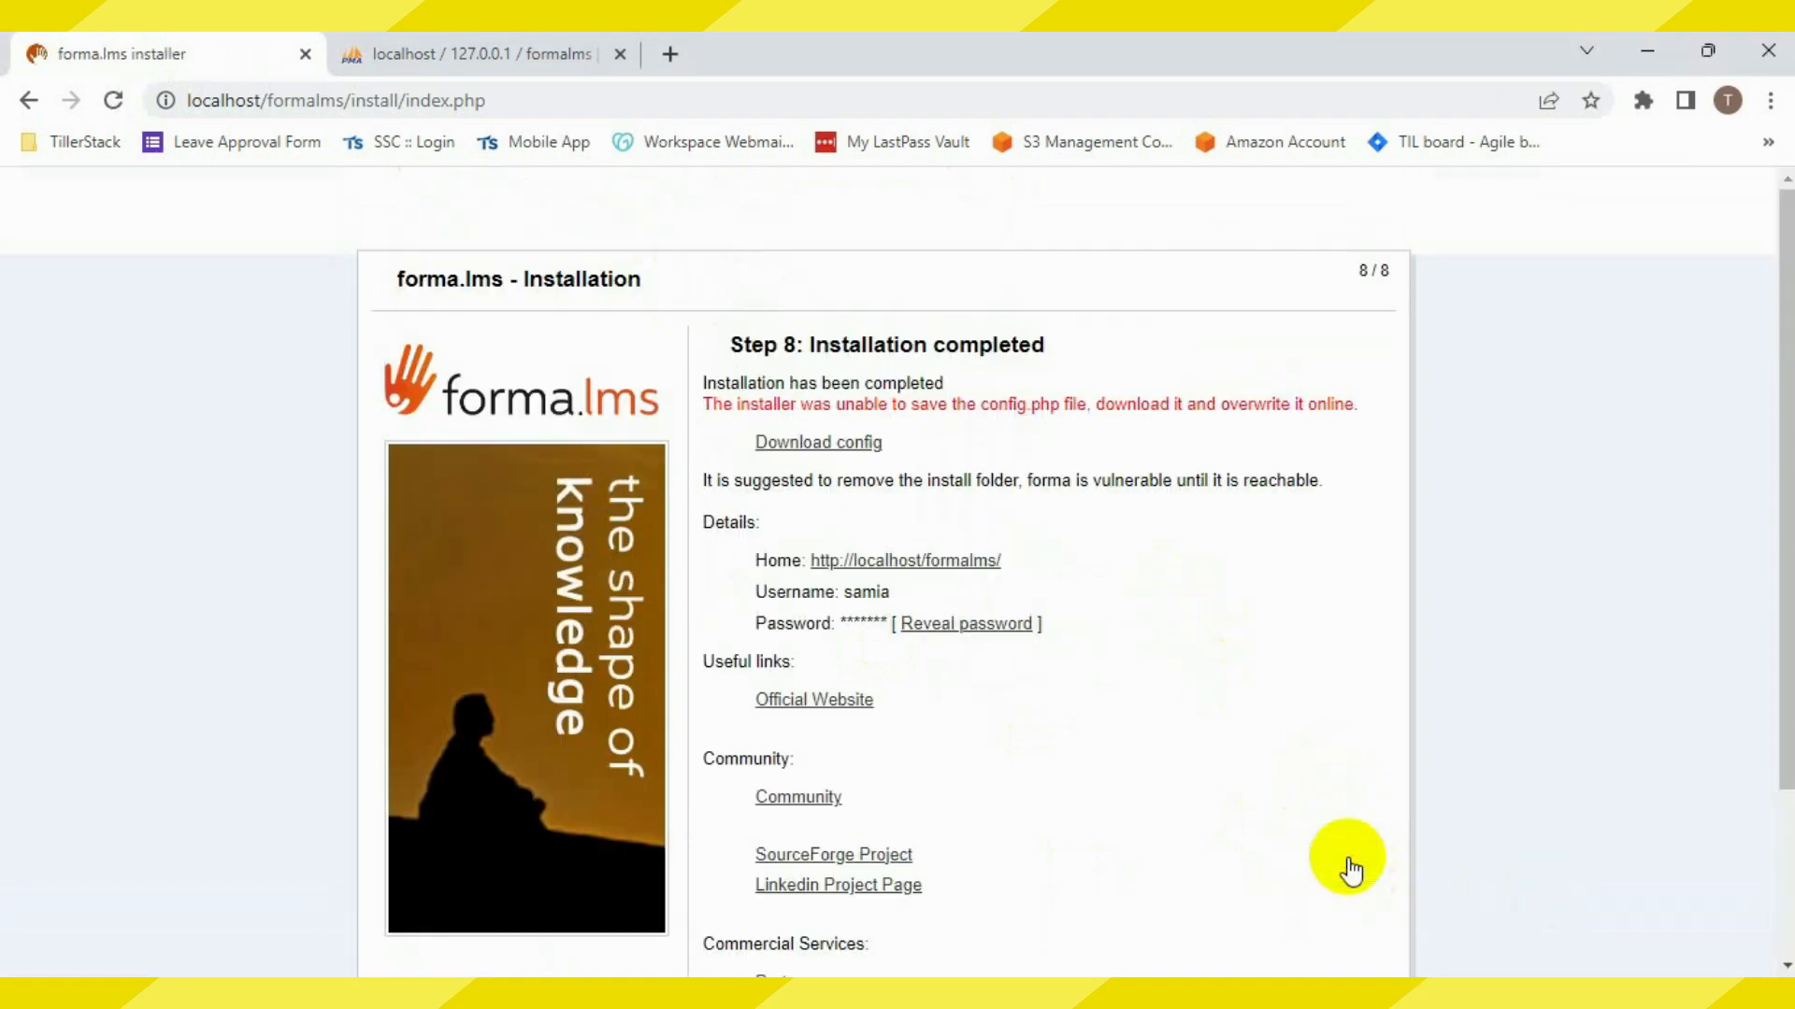
Download the generated config file and show it in the Downloads folder
left_click(821, 446)
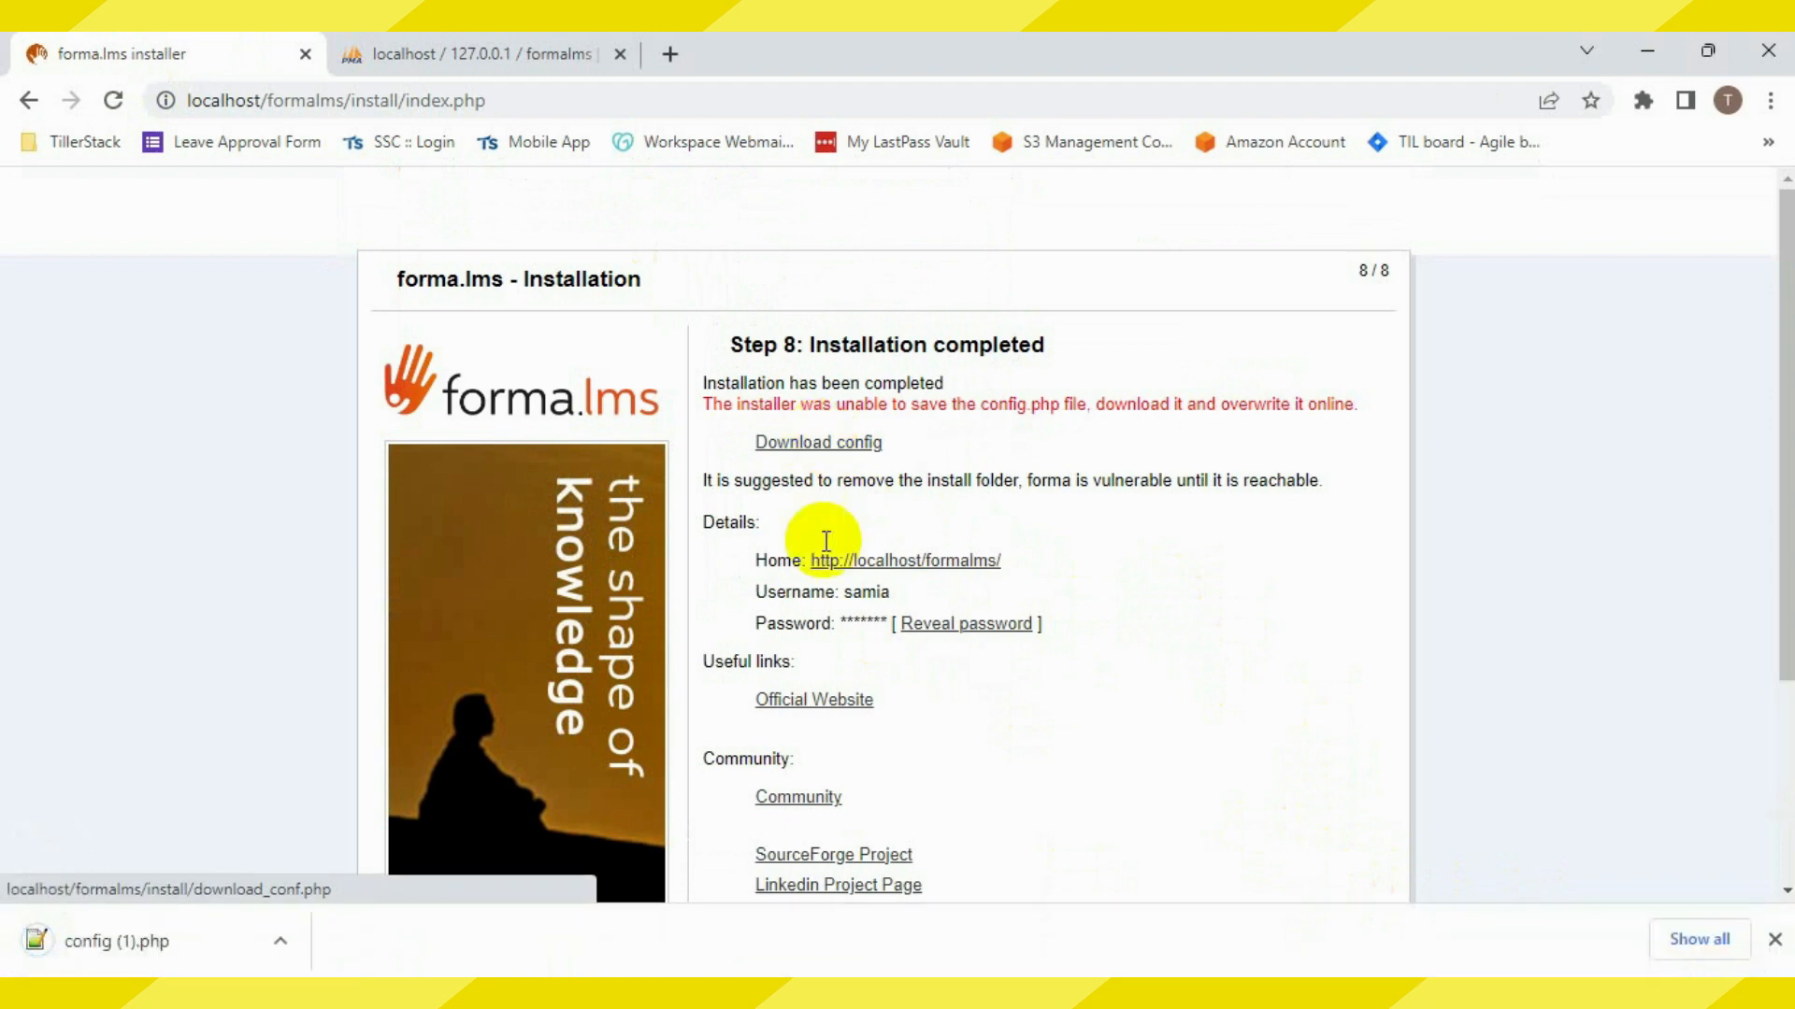
left_click(281, 943)
left_click(361, 857)
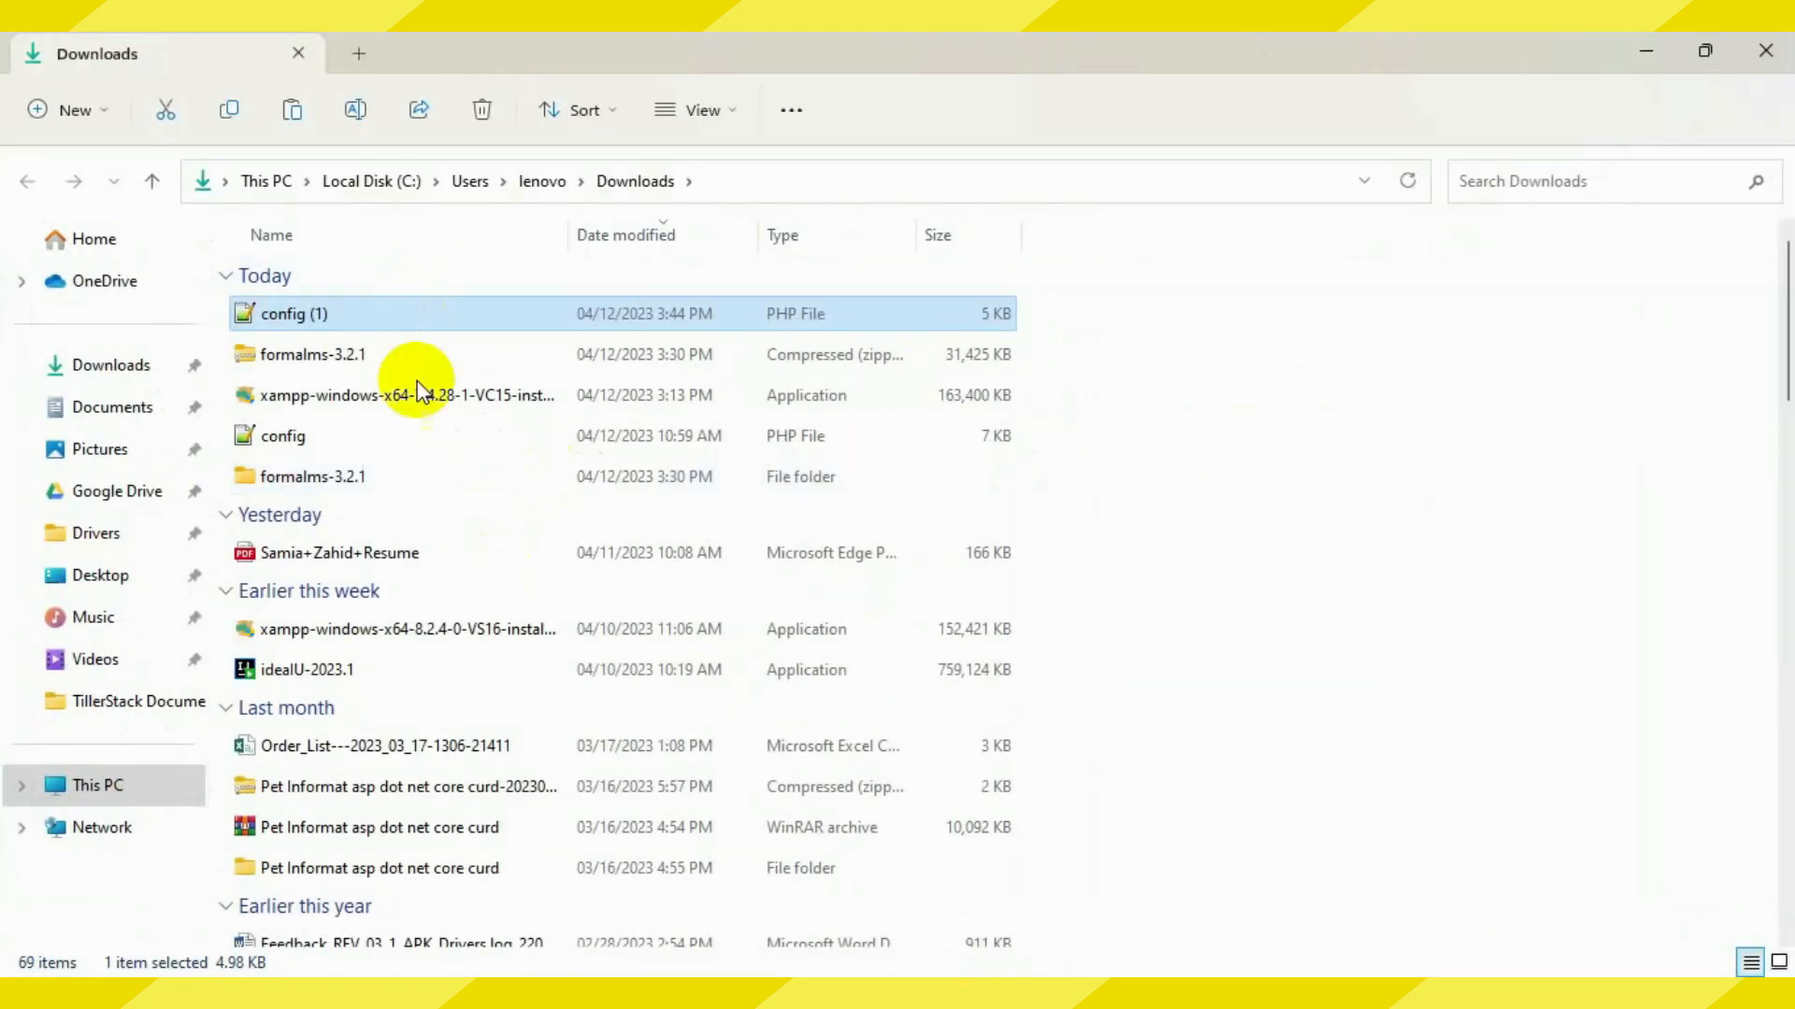
Delete the older config file and rename config (1) to config
left_click(416, 436)
key("Delete")
right_click(440, 319)
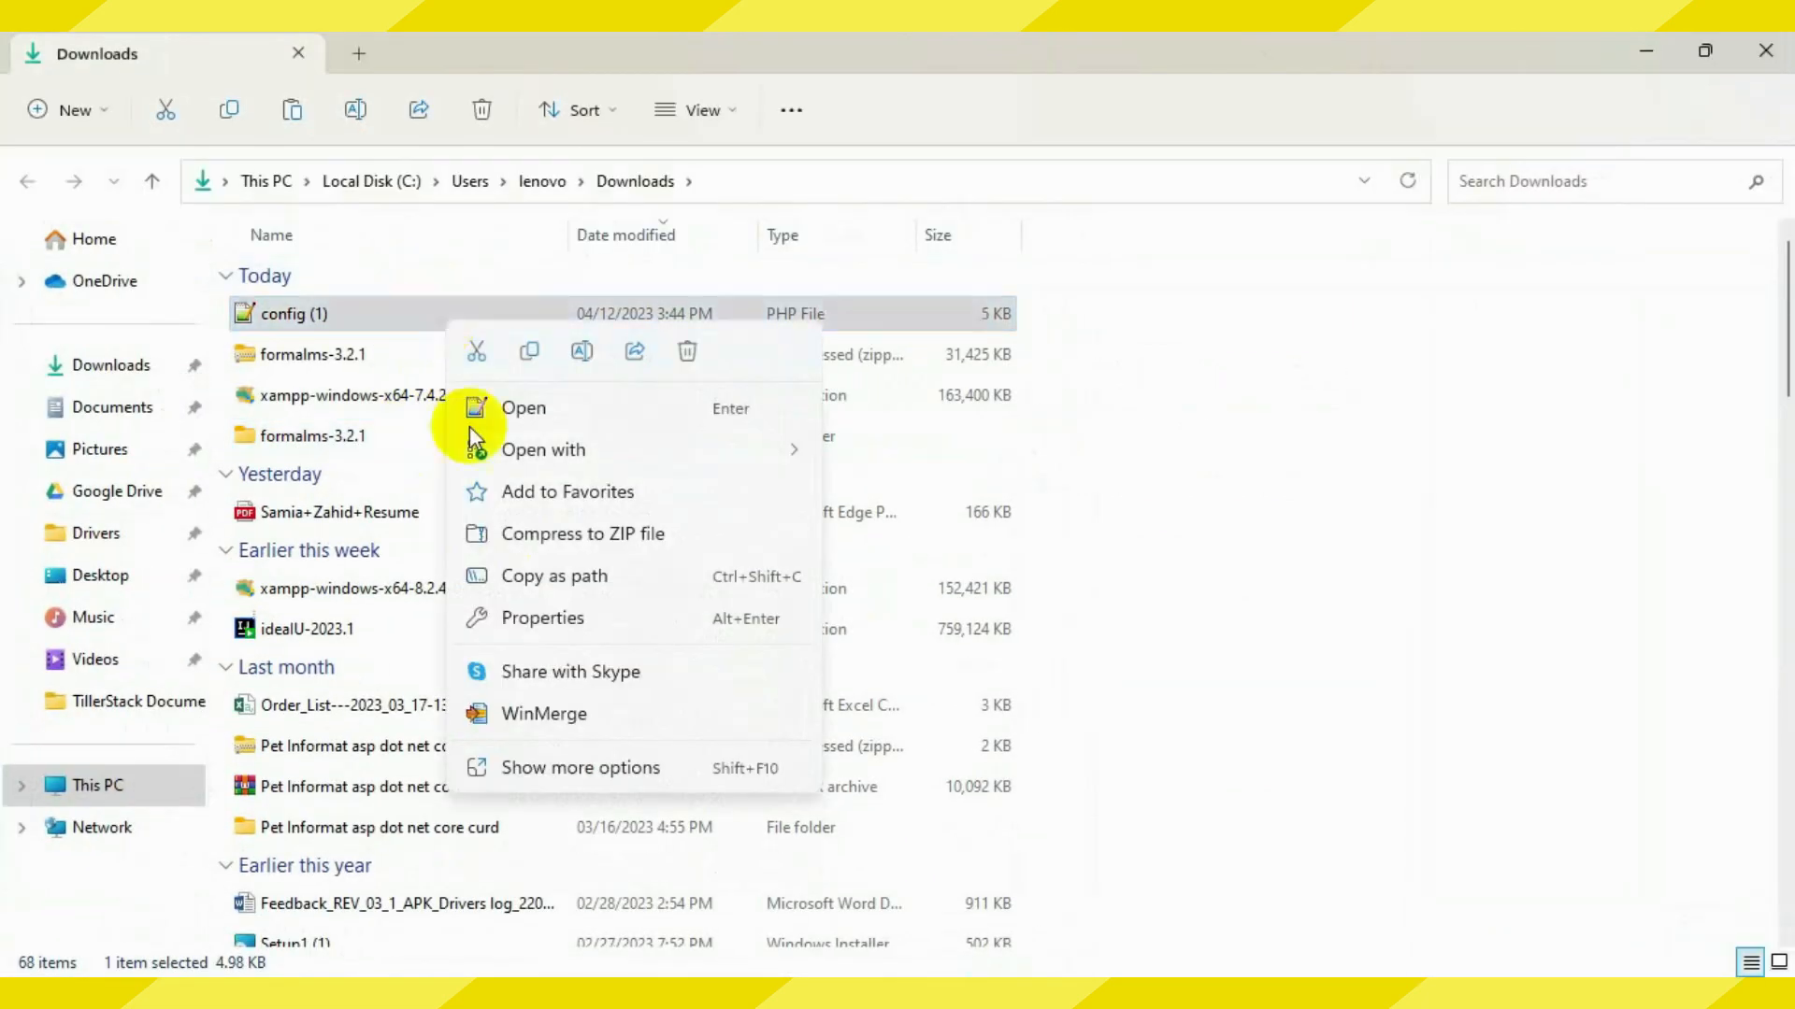
left_click(587, 353)
key("End")
key("BackSpace")
key("BackSpace")
key("BackSpace")
key("BackSpace")
key("Return")
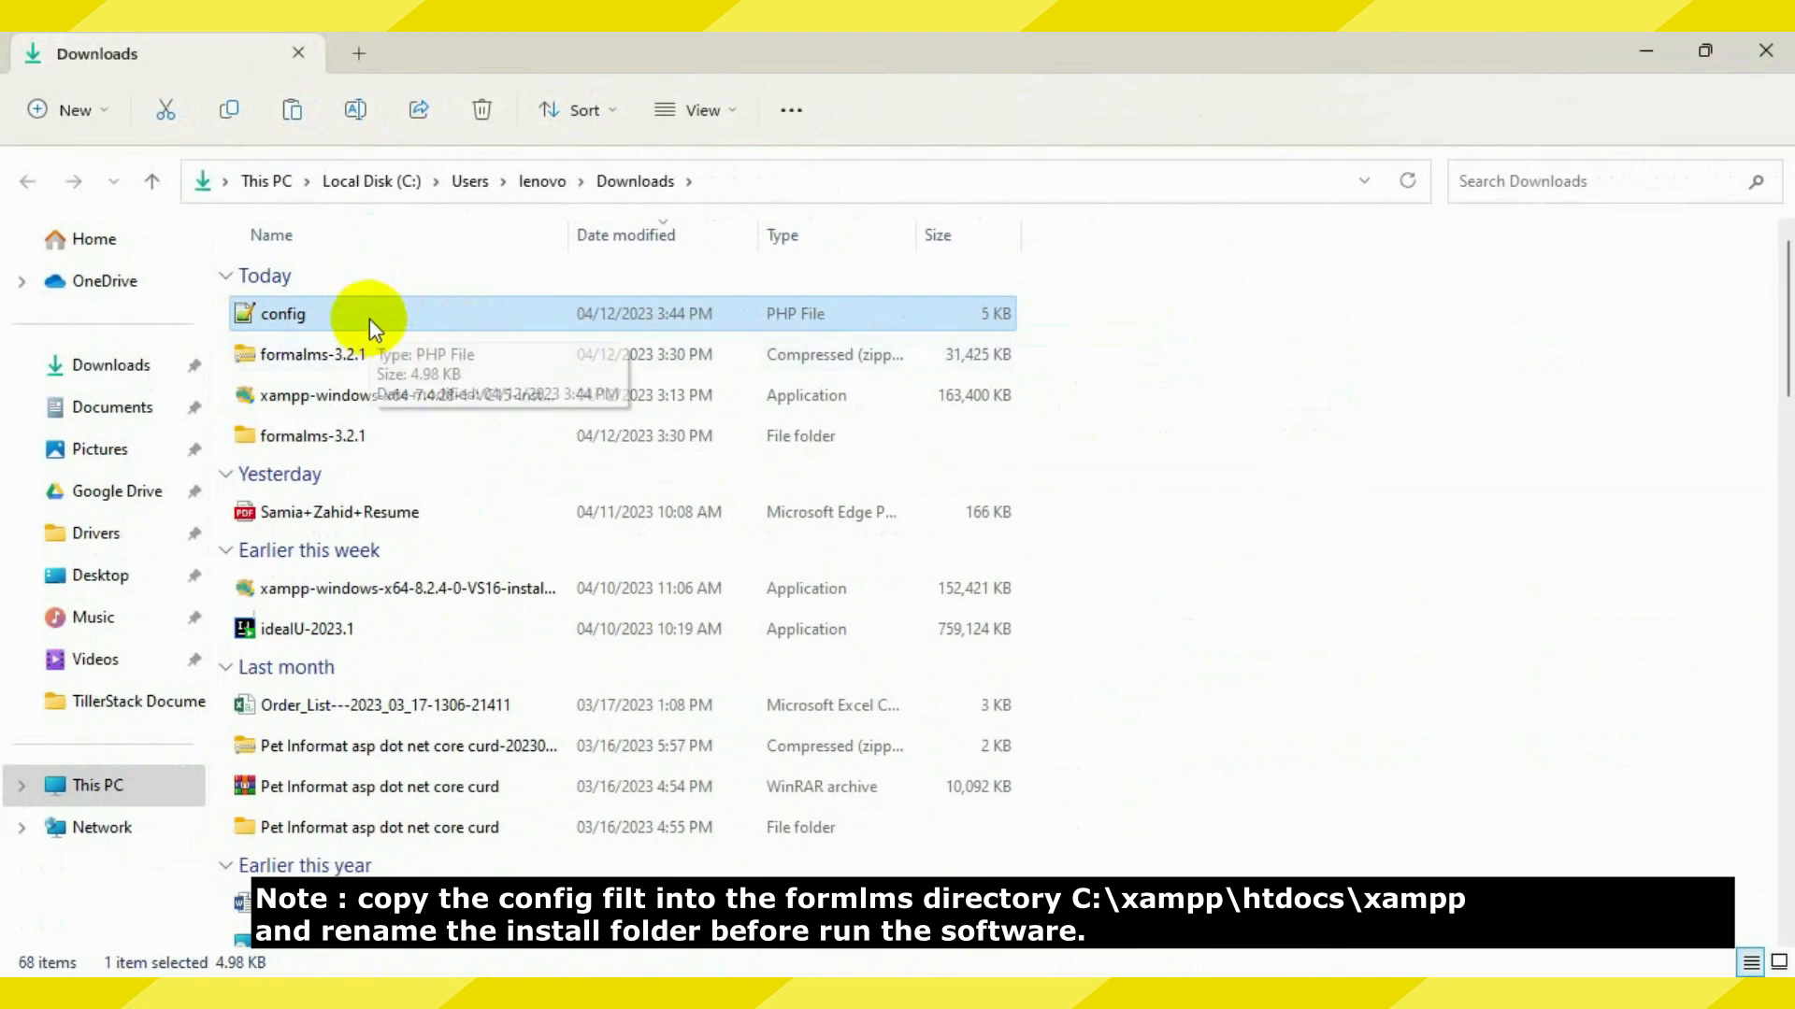
Copy the config file into C:\xampp\htdocs\formalms
right_click(409, 321)
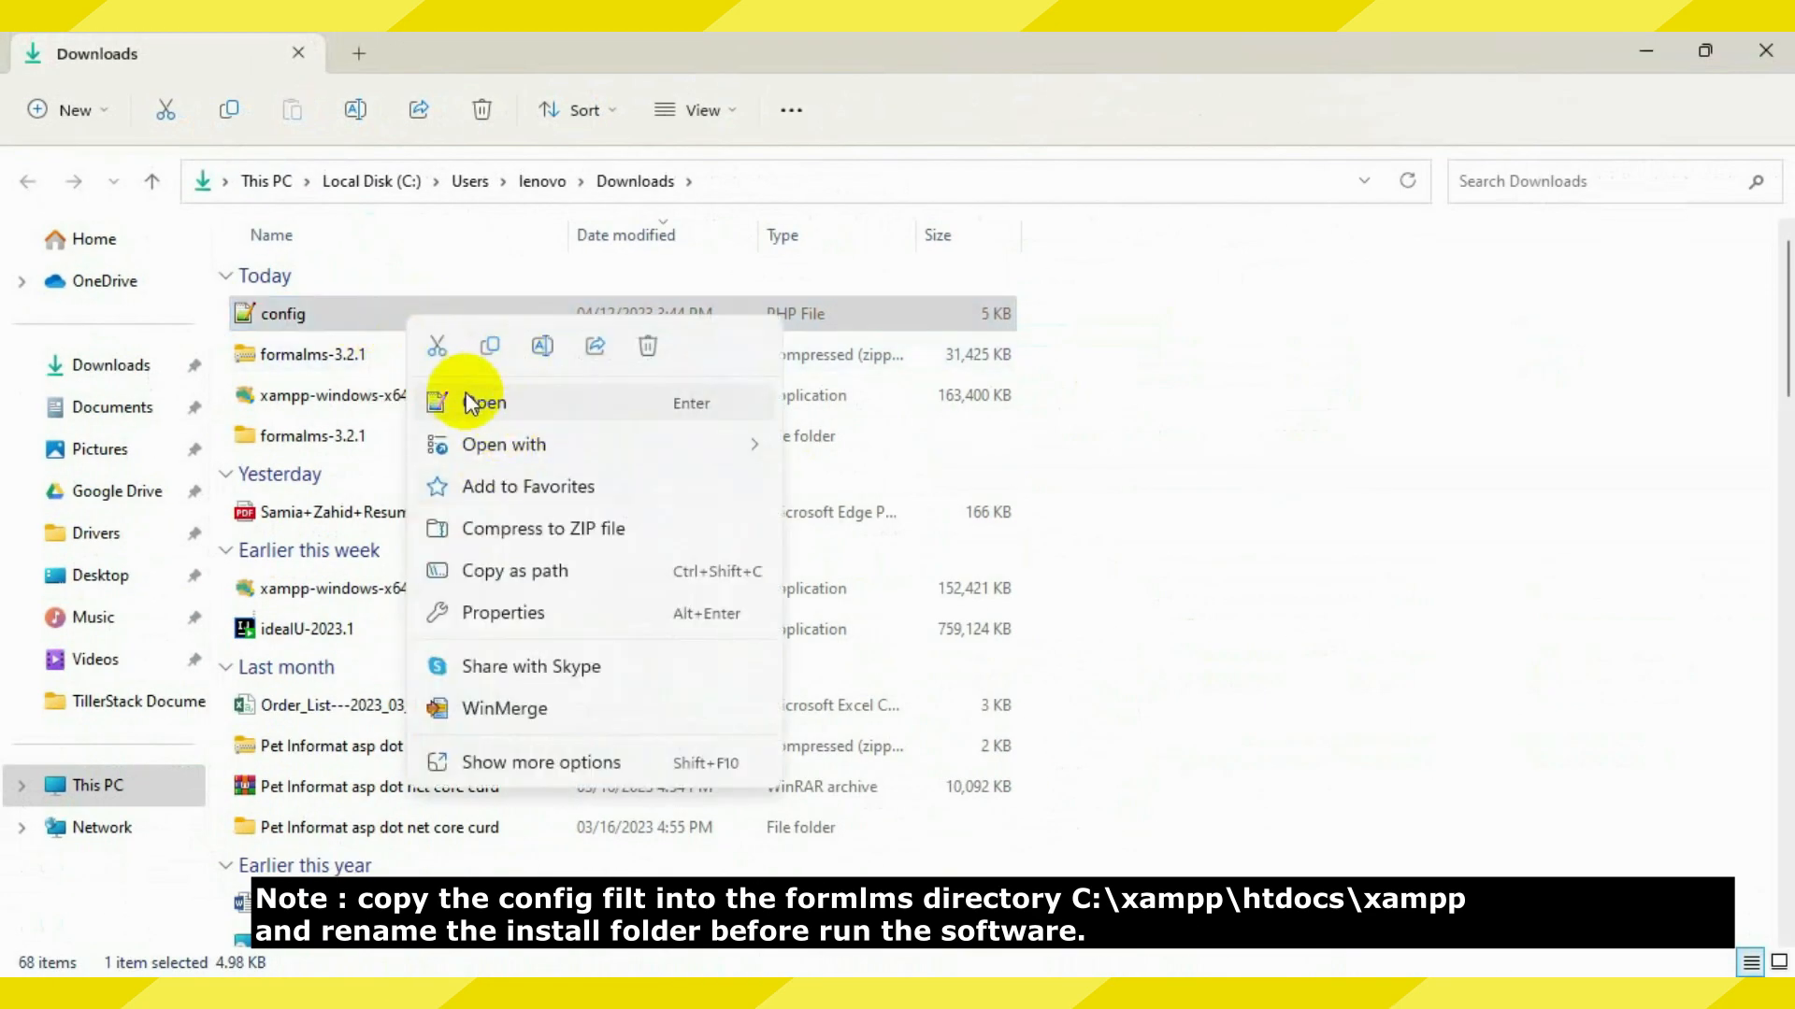
left_click(490, 346)
left_click(98, 785)
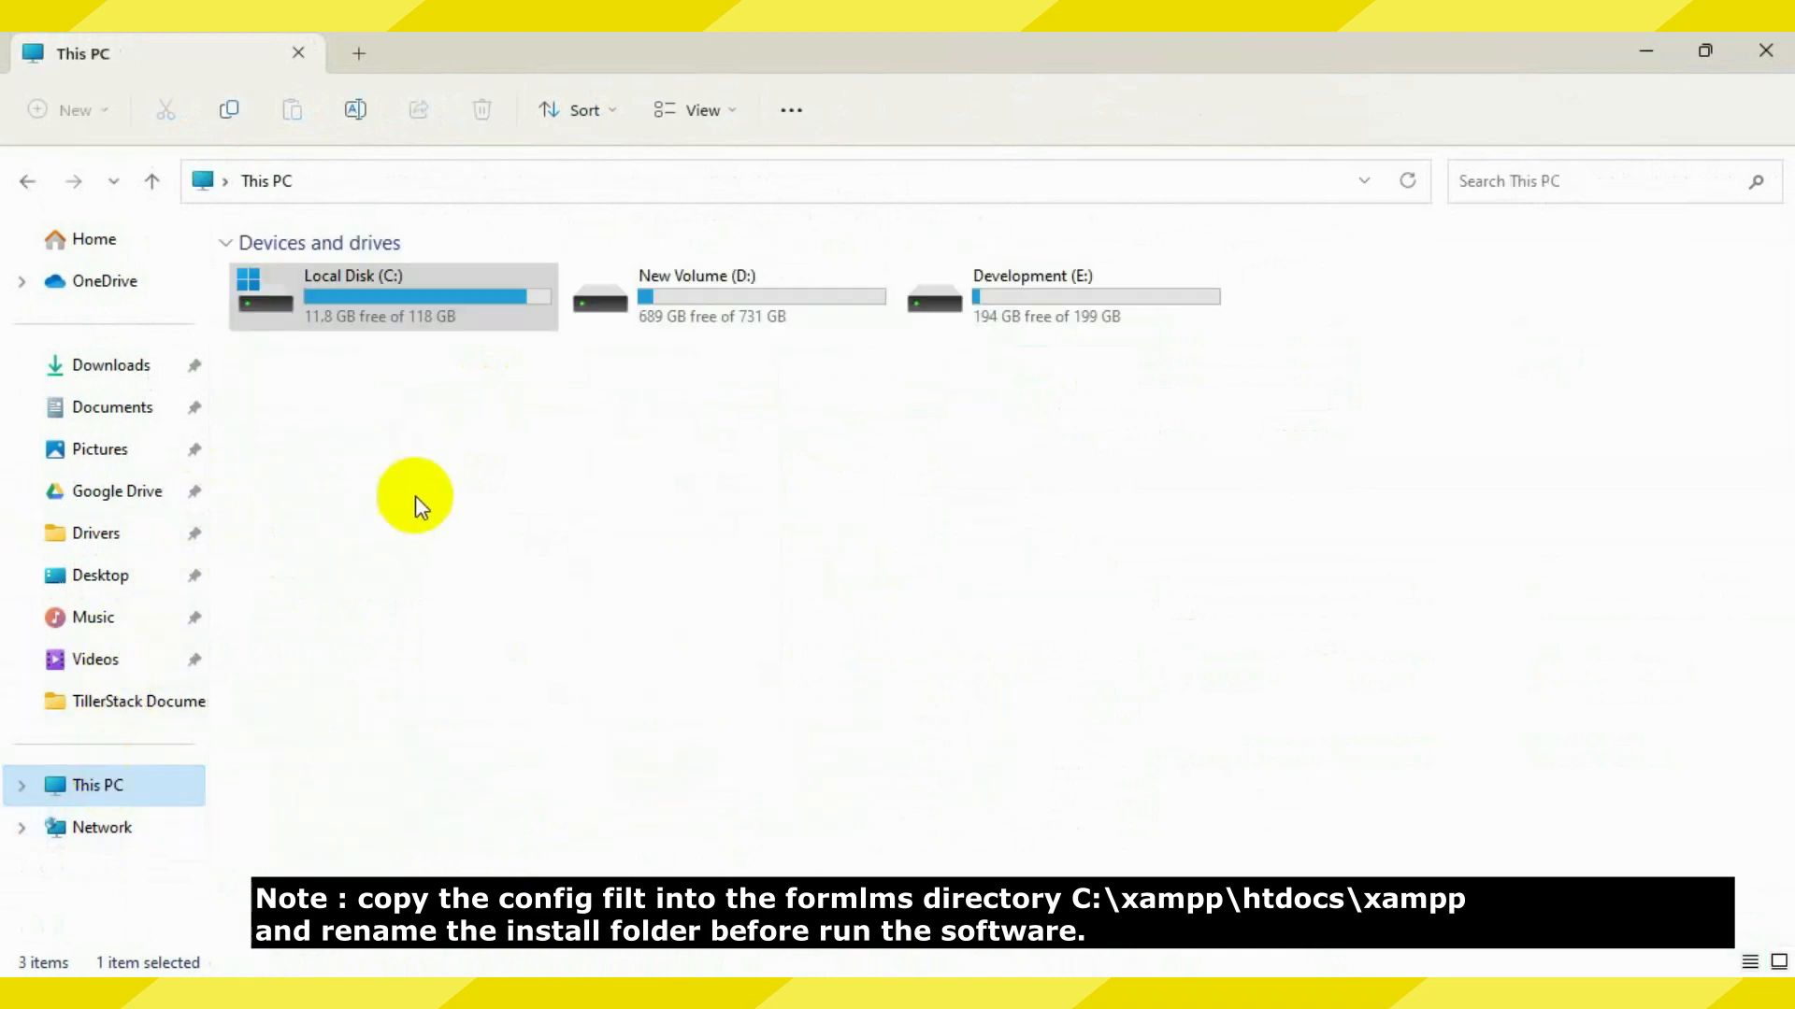
key("Return")
scroll(402, 701, "down", 2)
double_click(352, 801)
left_click(329, 482)
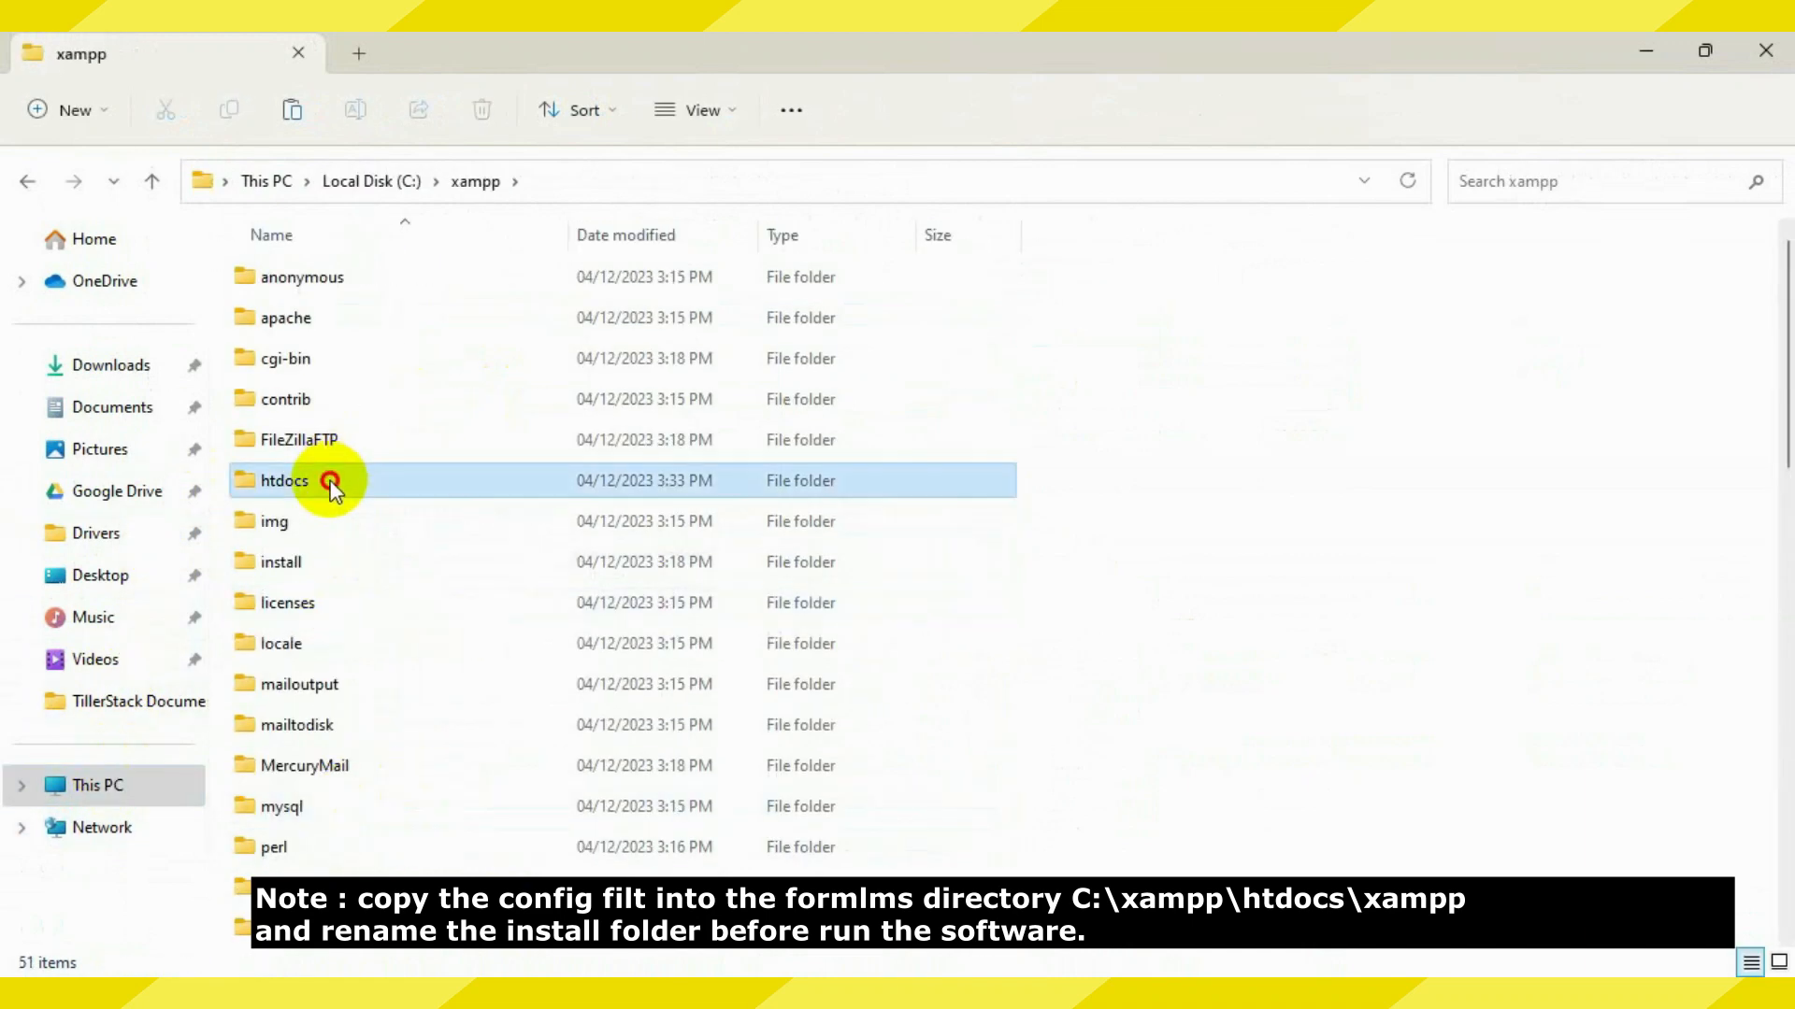
double_click(329, 482)
double_click(333, 319)
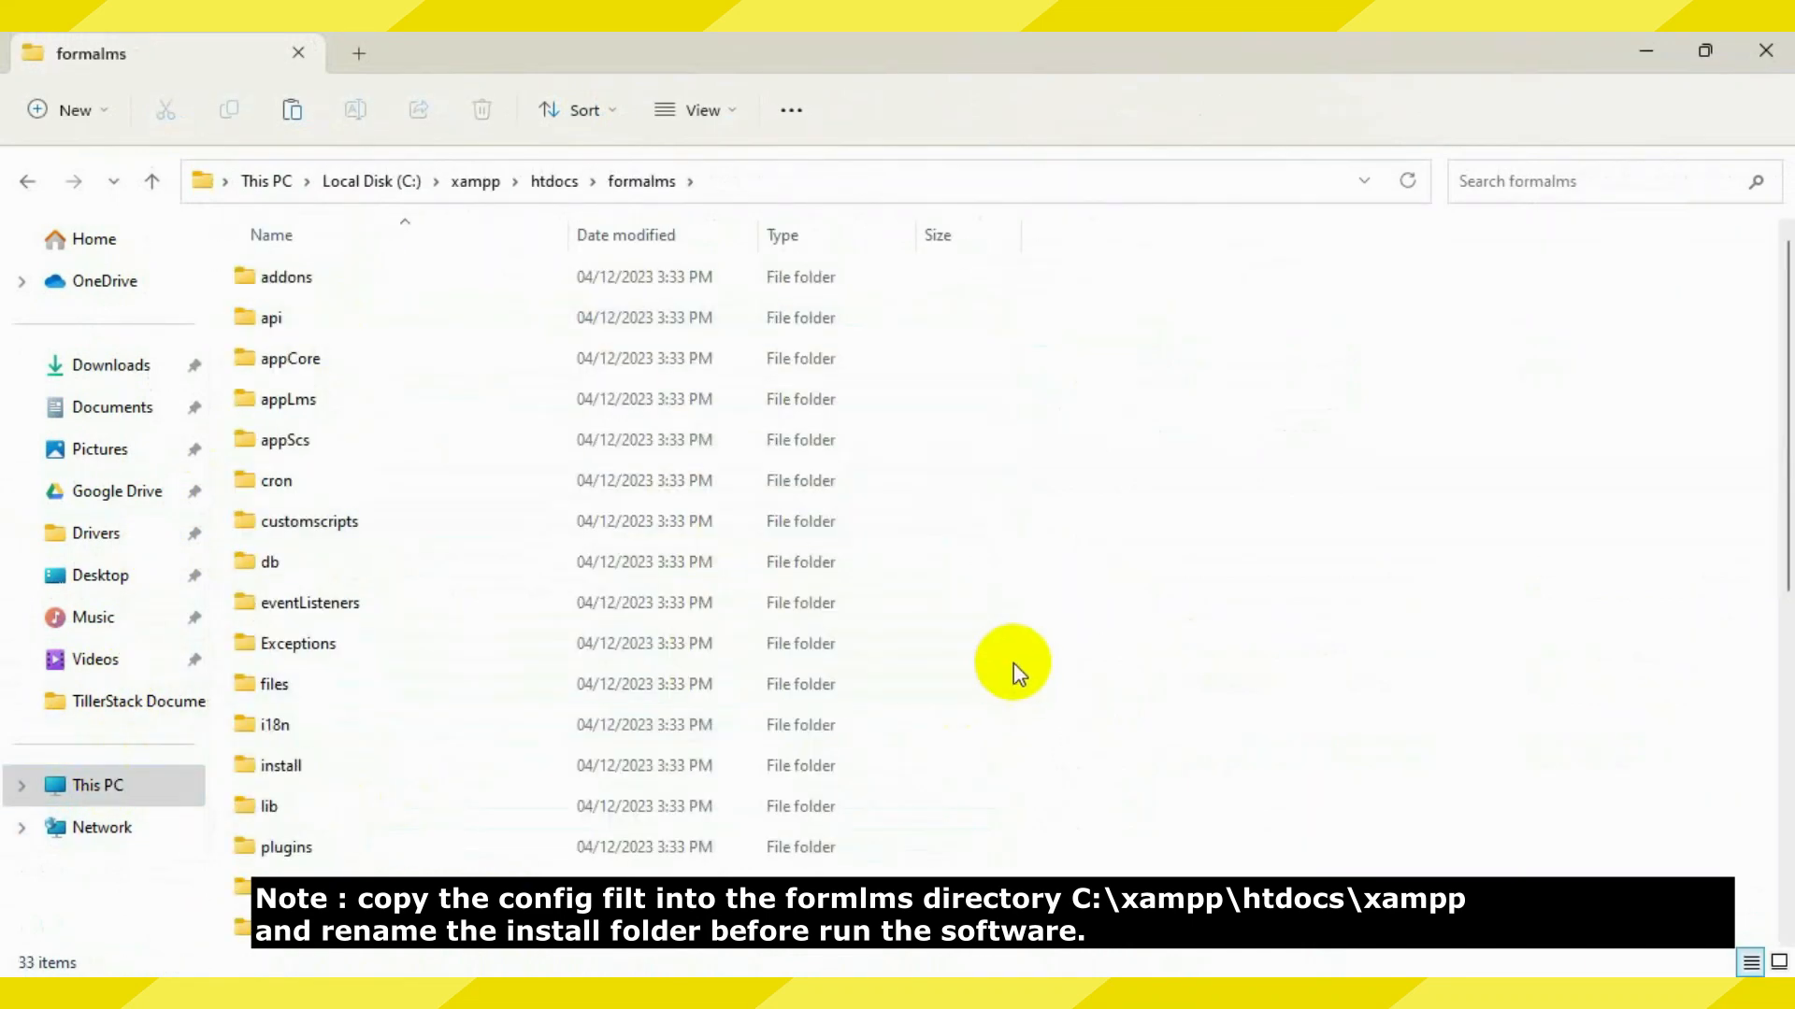
key("ctrl+v")
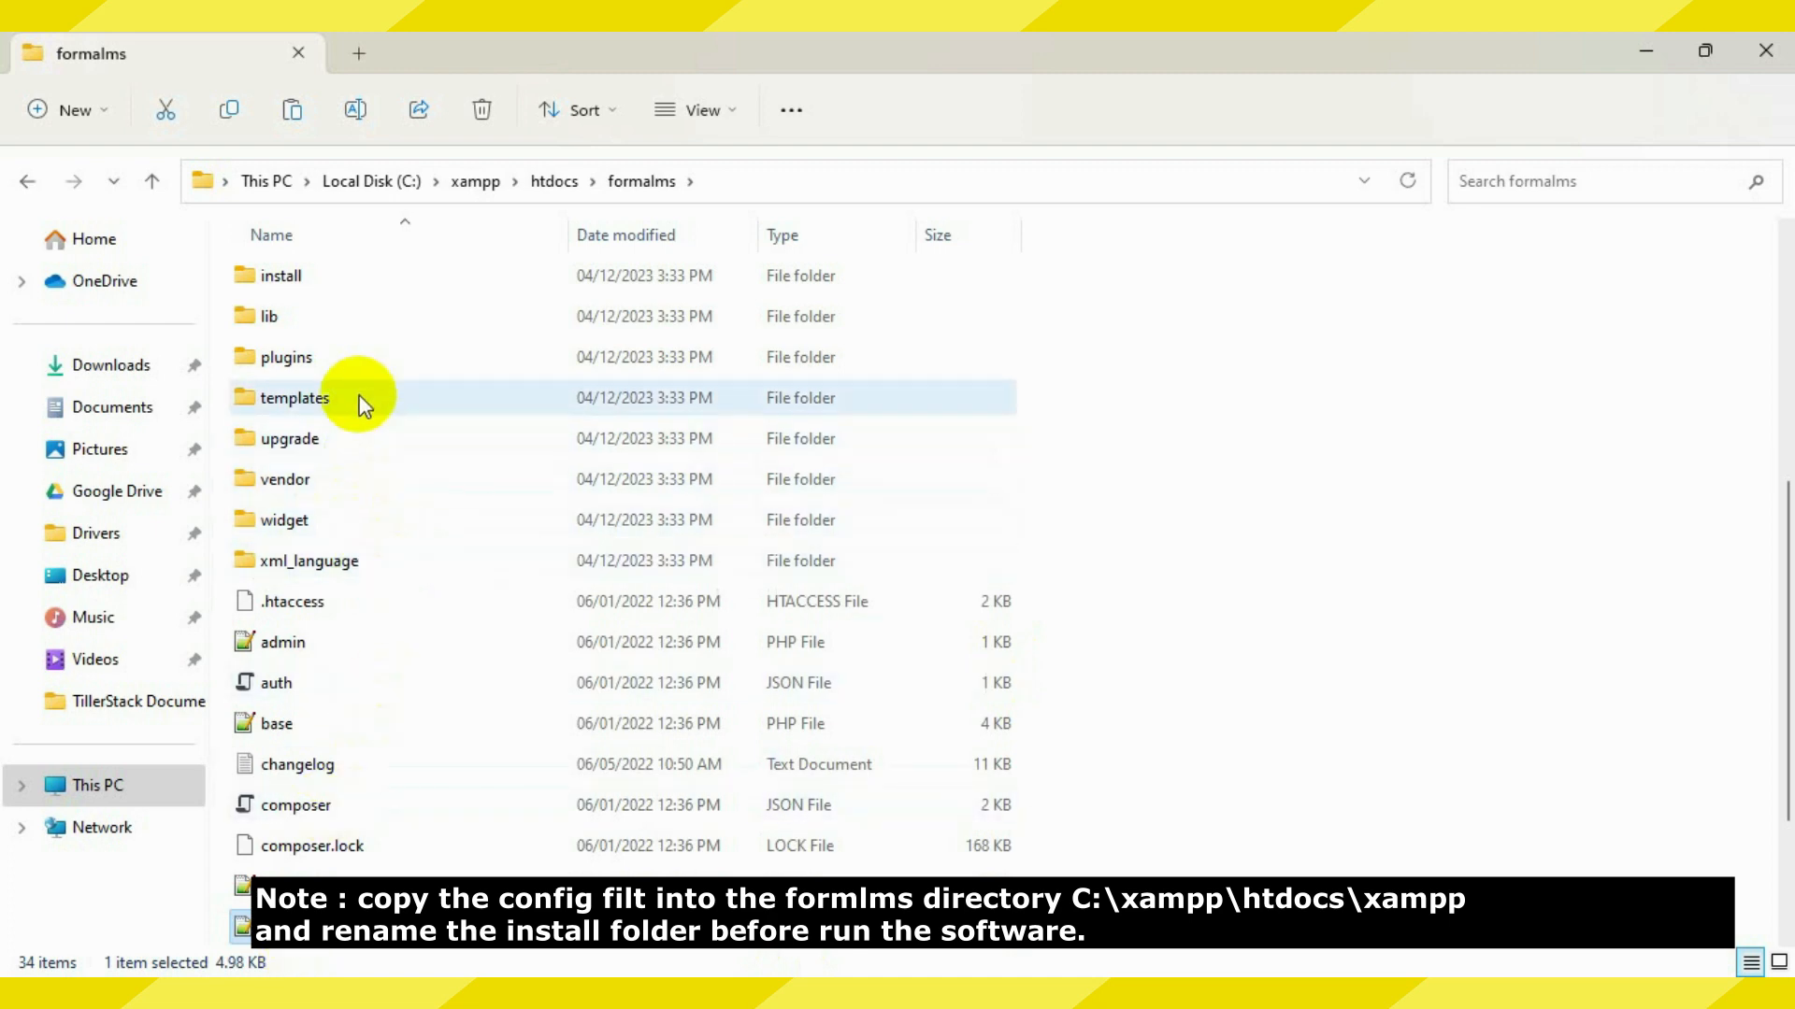
Rename the install folder to install2 and minimize File Explorer
right_click(379, 267)
left_click(572, 301)
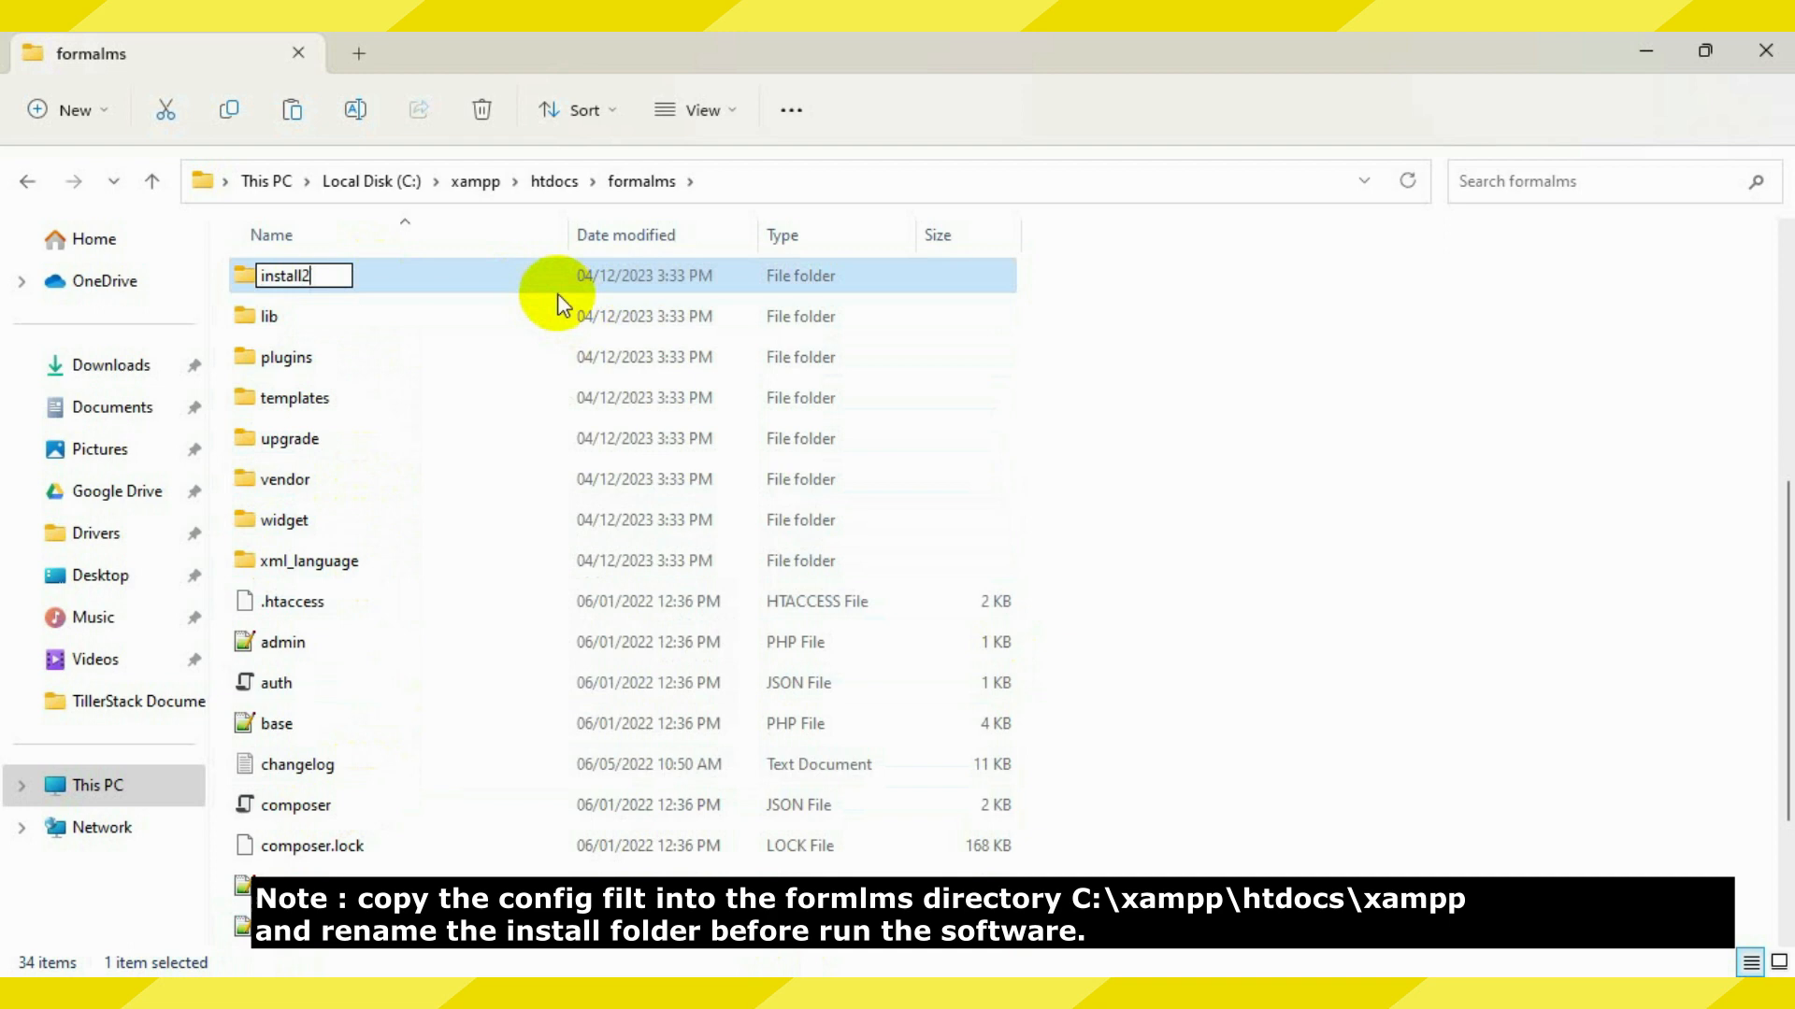
type("2")
key("Return")
left_click(1646, 51)
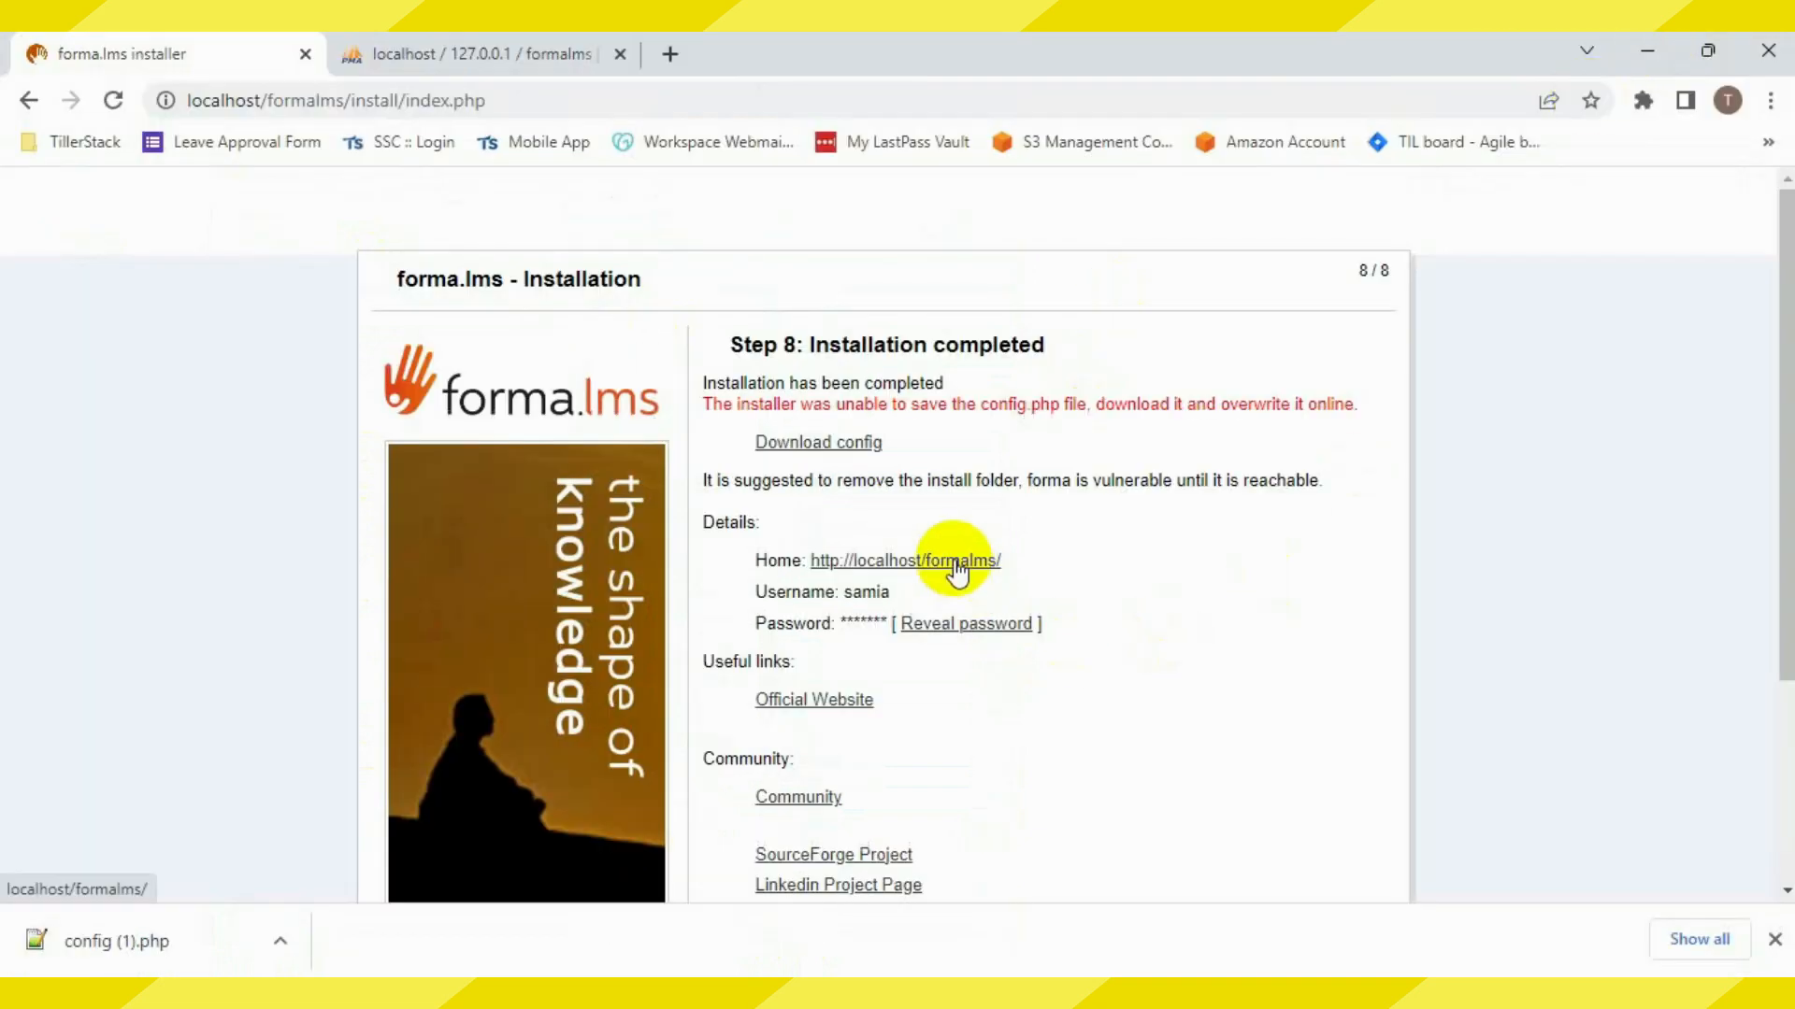
Log in to the new forma.lms site as the administrator and accept the privacy statement
left_click(956, 561)
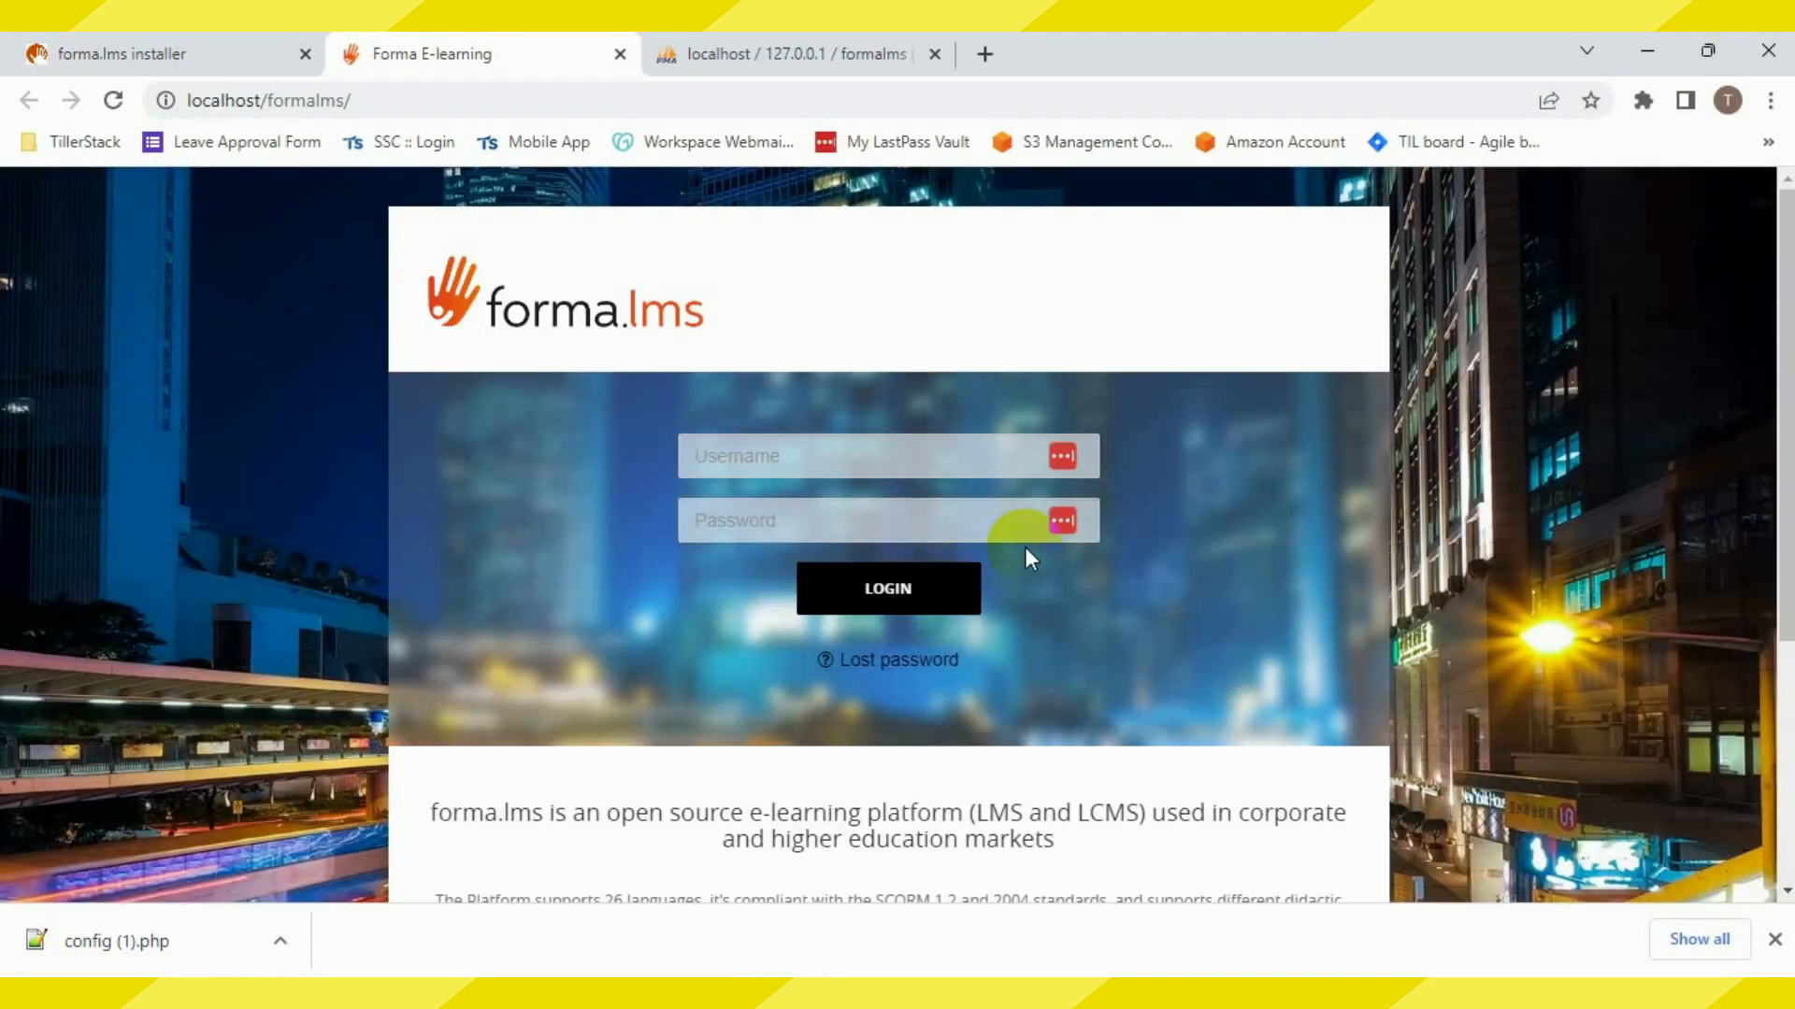
left_click(948, 458)
type("s")
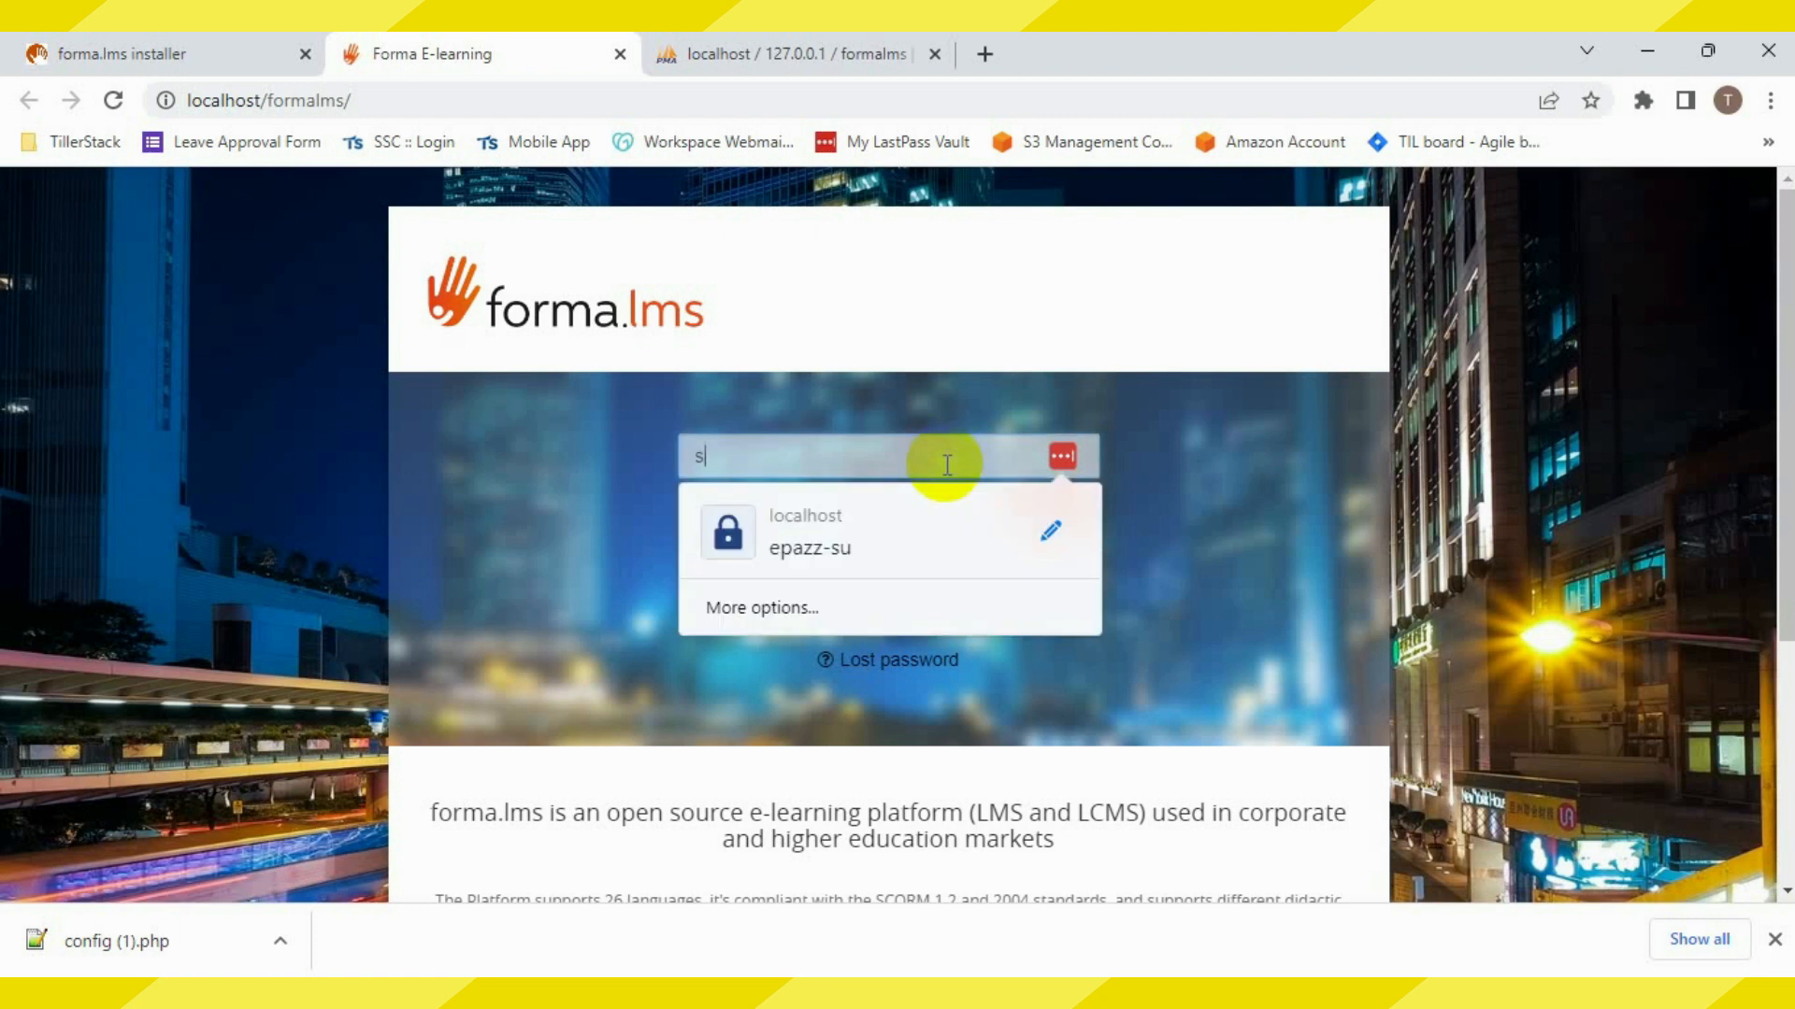
type("amia")
left_click(954, 513)
type("*********")
left_click(856, 589)
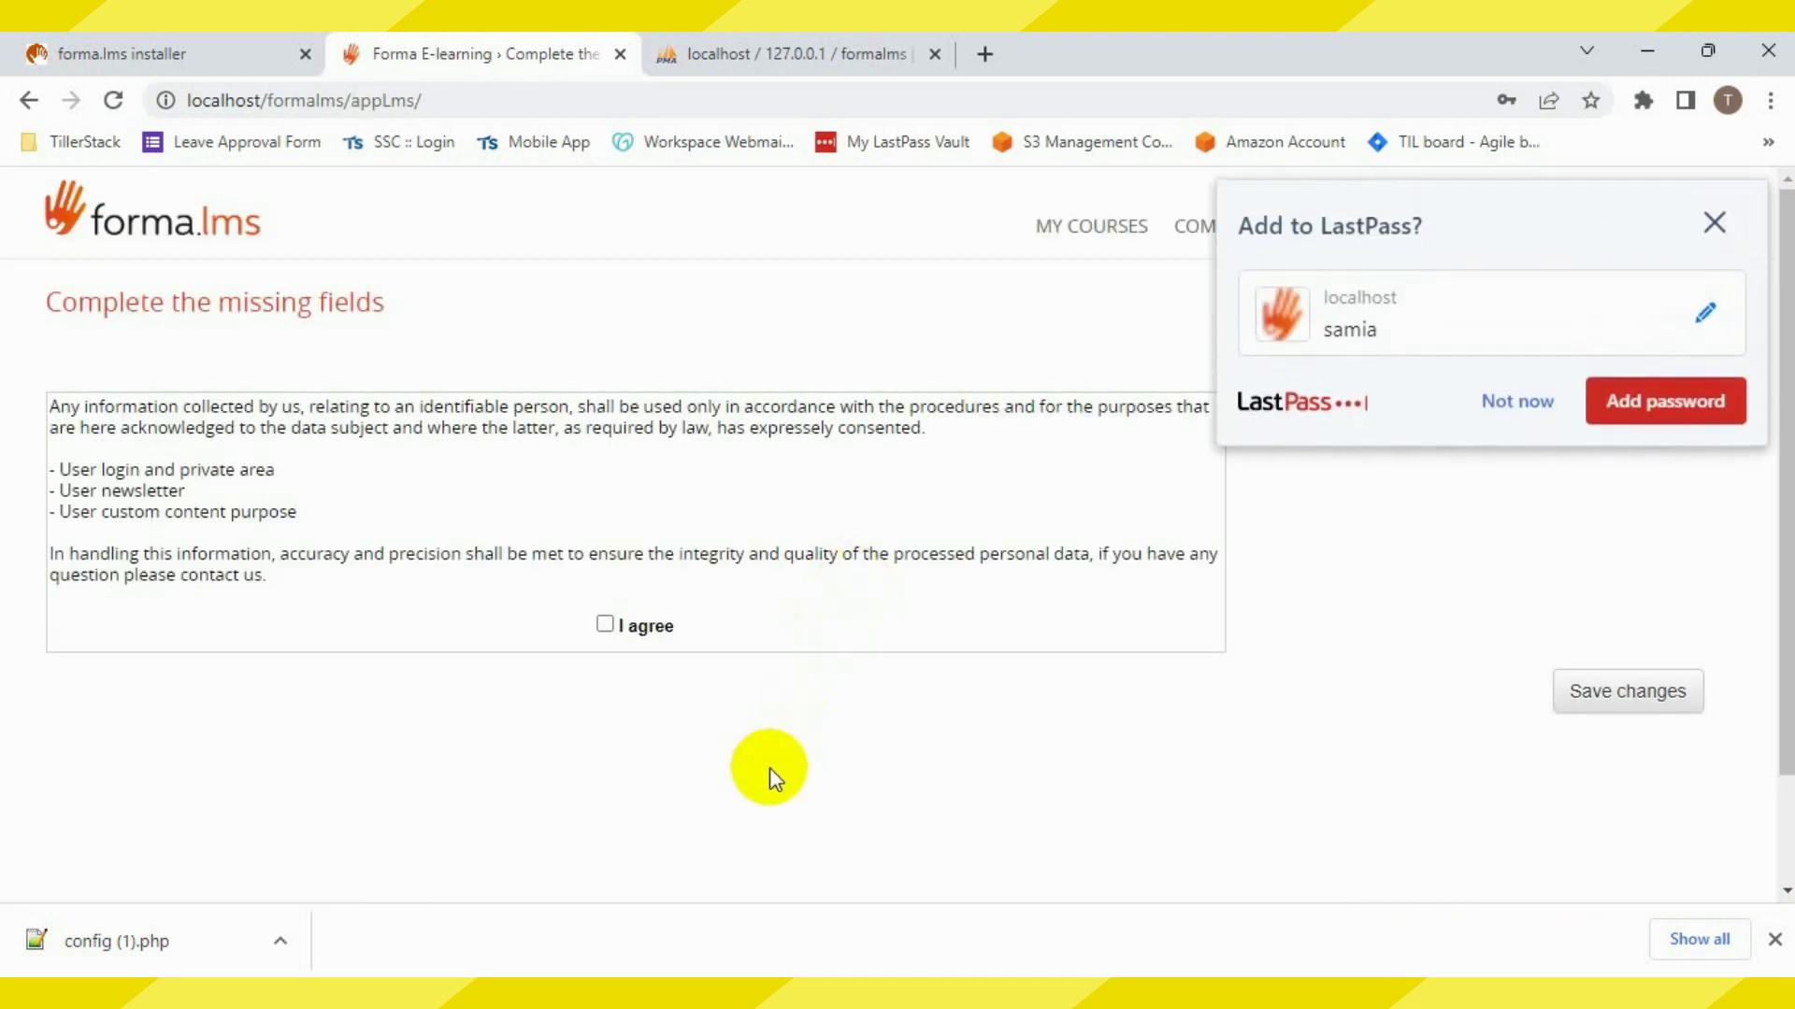
left_click(605, 625)
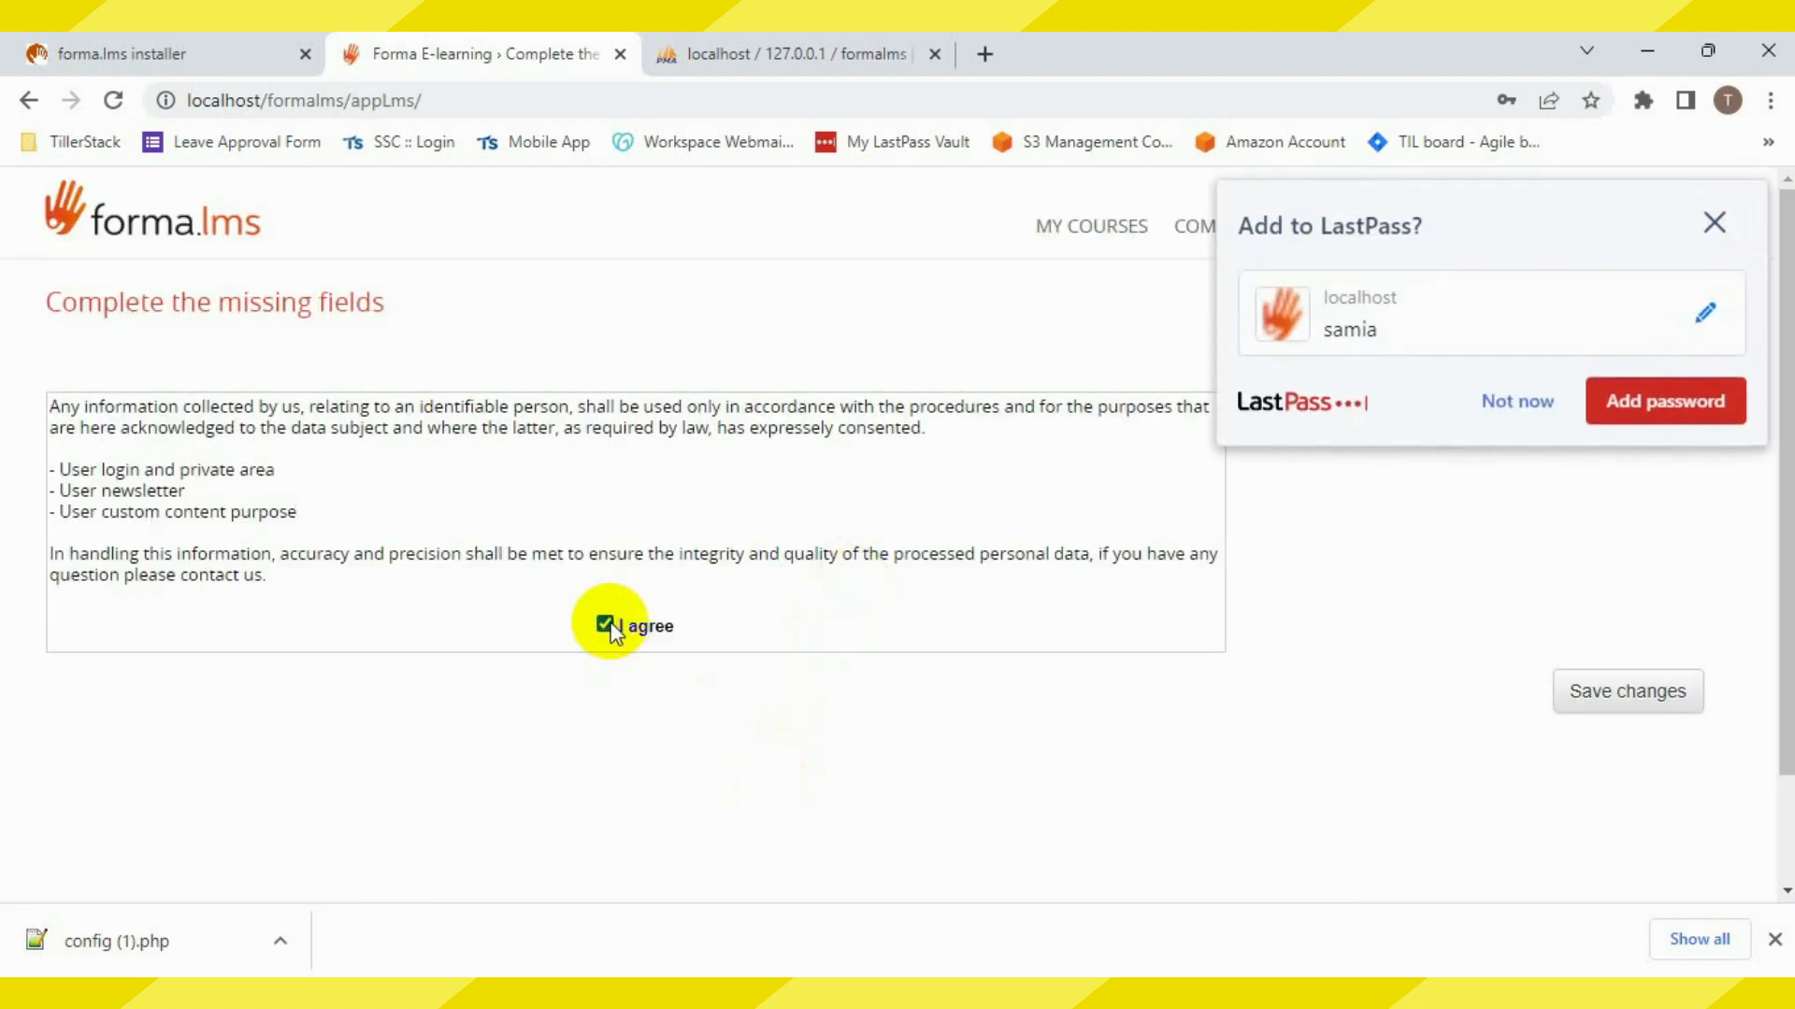
left_click(1714, 223)
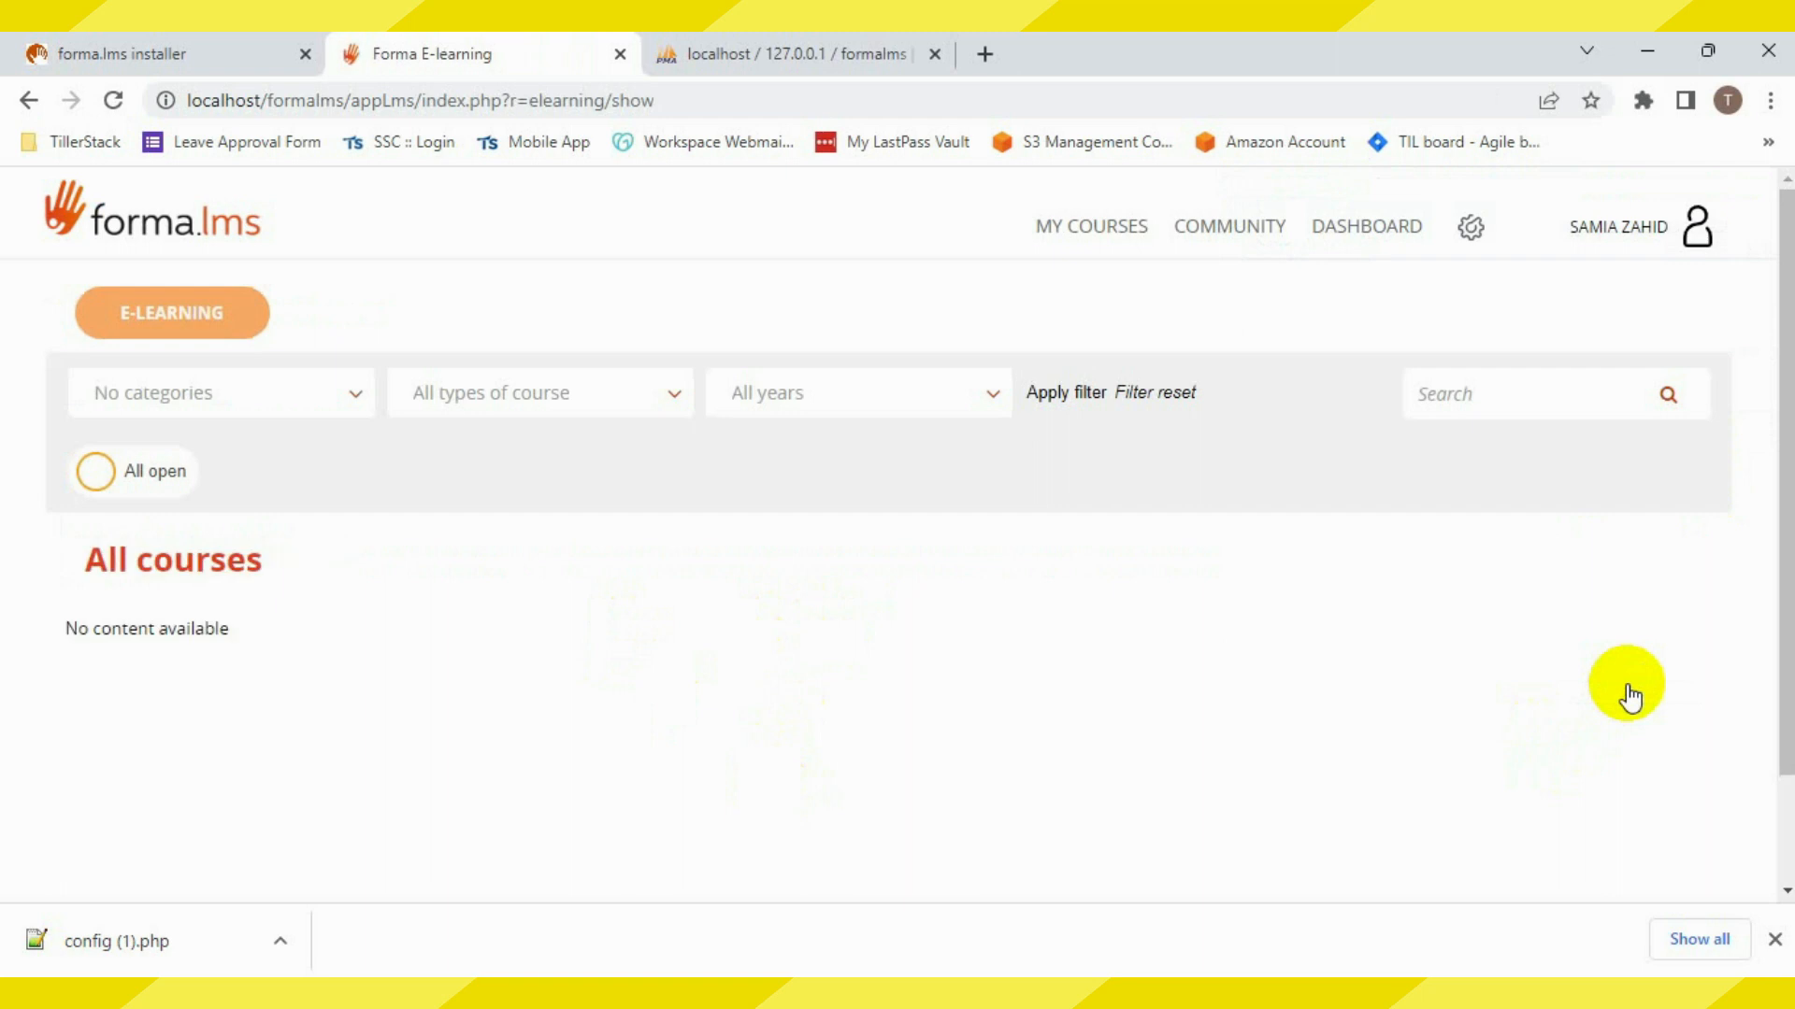